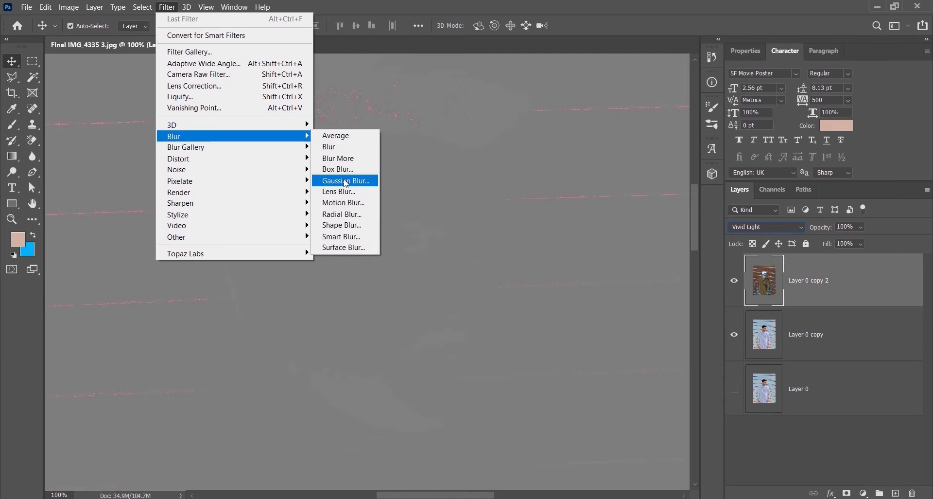
Apply a Gaussian Blur with a 1.9-pixel radius and a High Pass filter to the Vivid Light layer, Layer 0 copy 2.
{"action": "left_click_drag", "start_coordinate": [743, 317], "coordinate": [733, 317]}
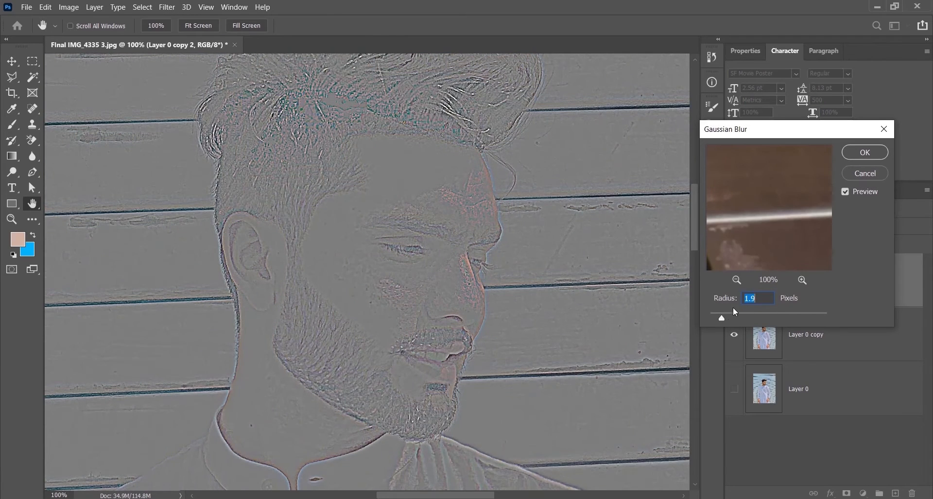
{"action": "left_click", "coordinate": [860, 152]}
{"action": "left_click", "coordinate": [187, 7]}
{"action": "mouse_move", "coordinate": [167, 7]}
{"action": "mouse_move", "coordinate": [200, 235]}
{"action": "left_click", "coordinate": [343, 251]}
{"action": "left_click_drag", "start_coordinate": [452, 101], "coordinate": [641, 104]}
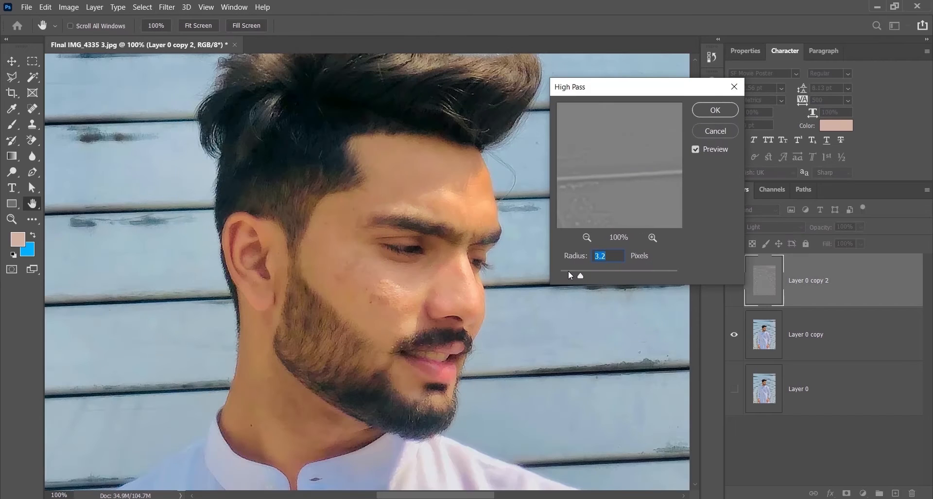
{"action": "left_click_drag", "start_coordinate": [580, 275], "coordinate": [606, 271]}
{"action": "key", "text": "Return"}
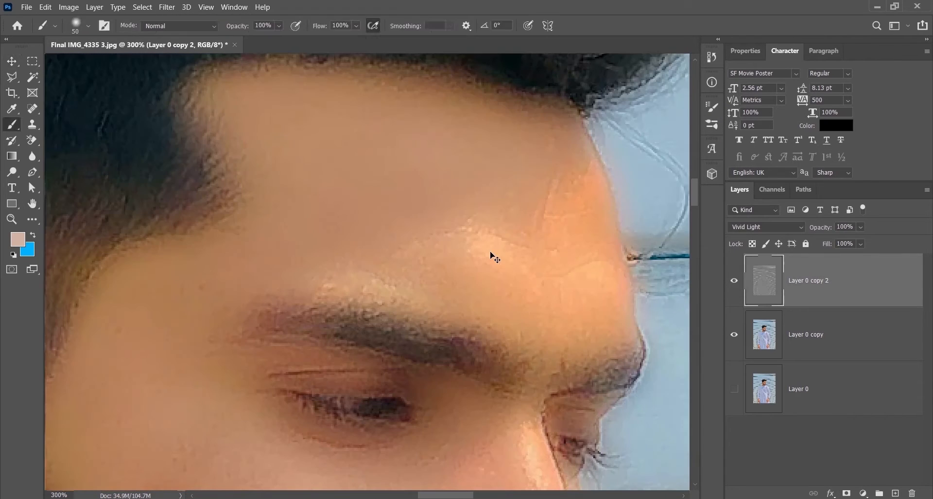
Add a layer mask to Layer 0 copy 2 and invert it to black.
{"action": "key", "text": "v"}
{"action": "left_click", "coordinate": [847, 493]}
{"action": "left_click", "coordinate": [69, 6]}
{"action": "mouse_move", "coordinate": [85, 36]}
{"action": "left_click", "coordinate": [263, 167]}
Paint the mask white over the forehead and temple with a 50-pixel brush to reveal the skin smoothing.
{"action": "left_click", "coordinate": [13, 124]}
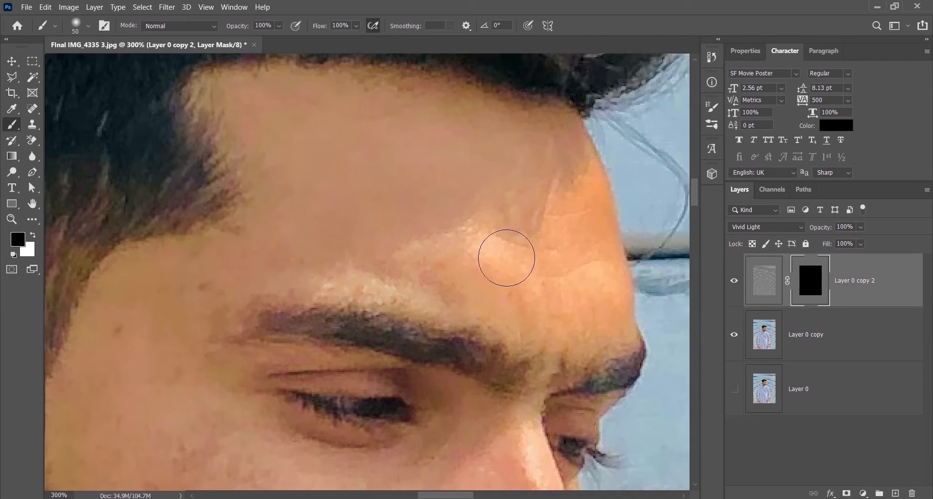
{"action": "left_click", "coordinate": [33, 235]}
{"action": "mouse_move", "coordinate": [540, 210]}
{"action": "left_mouse_down"}
{"action": "mouse_move", "coordinate": [549, 140]}
{"action": "mouse_move", "coordinate": [457, 258]}
{"action": "mouse_move", "coordinate": [331, 162]}
{"action": "mouse_move", "coordinate": [527, 105]}
{"action": "mouse_move", "coordinate": [308, 188]}
{"action": "mouse_move", "coordinate": [373, 285]}
{"action": "left_mouse_up"}
{"action": "left_click_drag", "start_coordinate": [343, 277], "coordinate": [373, 180]}
{"action": "left_click_drag", "start_coordinate": [153, 236], "coordinate": [155, 216]}
{"action": "mouse_move", "coordinate": [270, 377]}
{"action": "left_mouse_down"}
{"action": "mouse_move", "coordinate": [258, 263]}
{"action": "mouse_move", "coordinate": [254, 294]}
{"action": "mouse_move", "coordinate": [400, 311]}
{"action": "mouse_move", "coordinate": [355, 337]}
{"action": "left_mouse_up"}
Paint the mask white over the nose, cheek and area around the eye, adjusting the brush between 10 and 45 pixels.
{"action": "key", "text": "bracketleft"}
{"action": "key", "text": "bracketleft"}
{"action": "key", "text": "bracketleft"}
{"action": "mouse_move", "coordinate": [543, 292]}
{"action": "left_mouse_down"}
{"action": "mouse_move", "coordinate": [525, 213]}
{"action": "mouse_move", "coordinate": [481, 353]}
{"action": "left_mouse_up"}
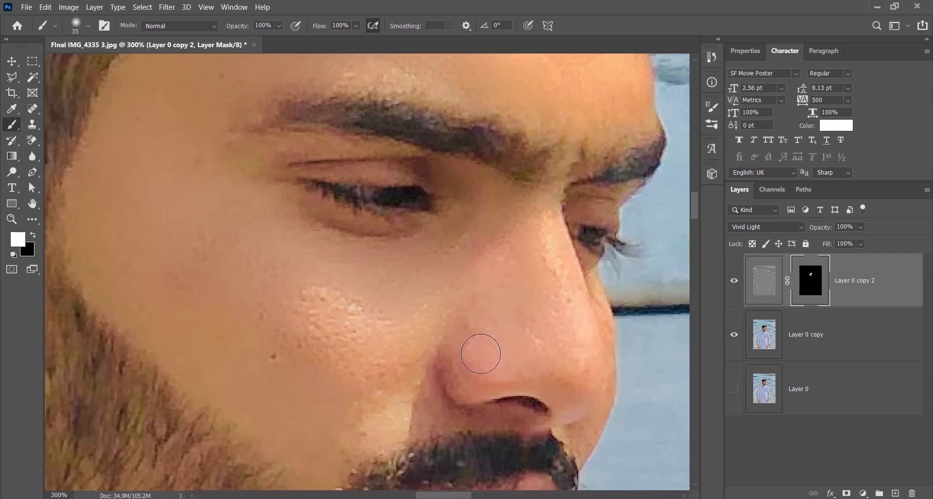
{"action": "left_click_drag", "start_coordinate": [287, 317], "coordinate": [299, 384]}
{"action": "mouse_move", "coordinate": [578, 193]}
{"action": "left_mouse_down"}
{"action": "mouse_move", "coordinate": [502, 340]}
{"action": "mouse_move", "coordinate": [448, 171]}
{"action": "left_mouse_up"}
{"action": "left_click_drag", "start_coordinate": [452, 386], "coordinate": [442, 72]}
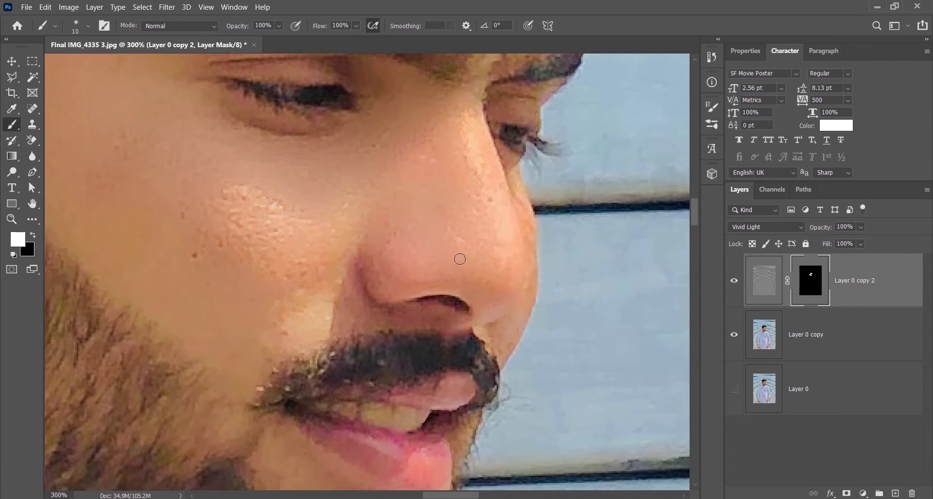
{"action": "left_click_drag", "start_coordinate": [399, 337], "coordinate": [484, 182]}
{"action": "scroll", "coordinate": [413, 359], "scroll_direction": "up", "scroll_amount": 5}
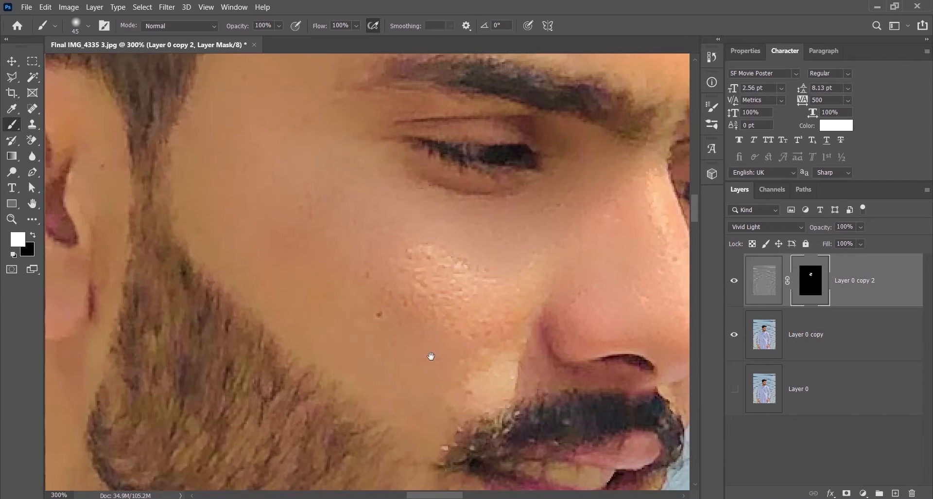
Extend the white mask painting over the ear and neck with 30- to 50-pixel brushes.
{"action": "scroll", "coordinate": [428, 335], "scroll_direction": "left", "scroll_amount": 6}
{"action": "scroll", "coordinate": [357, 238], "scroll_direction": "down", "scroll_amount": 2}
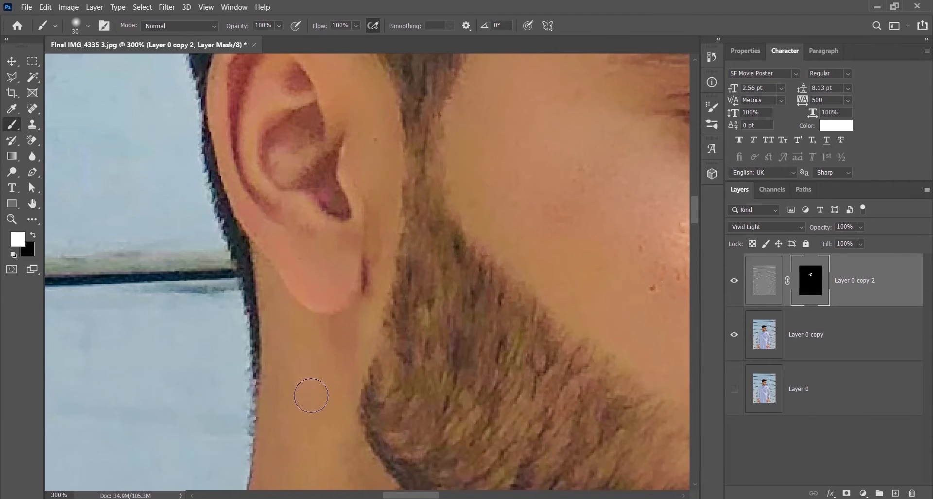
{"action": "scroll", "coordinate": [311, 395], "scroll_direction": "down", "scroll_amount": 4}
{"action": "scroll", "coordinate": [314, 300], "scroll_direction": "left", "scroll_amount": 1}
{"action": "scroll", "coordinate": [324, 240], "scroll_direction": "down", "scroll_amount": 3}
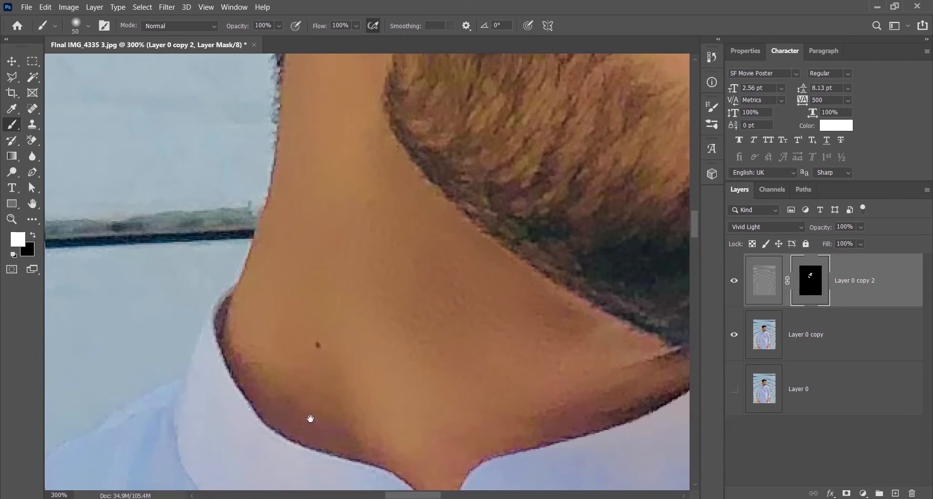
{"action": "left_click_drag", "start_coordinate": [308, 418], "coordinate": [266, 491]}
Paint the mask white over the hand wearing the watch with a 50-pixel brush.
{"action": "key", "text": "z"}
{"action": "right_click", "coordinate": [439, 295]}
{"action": "left_click", "coordinate": [462, 302]}
{"action": "left_click_drag", "start_coordinate": [308, 155], "coordinate": [429, 233]}
{"action": "scroll", "coordinate": [477, 409], "scroll_direction": "down", "scroll_amount": 15}
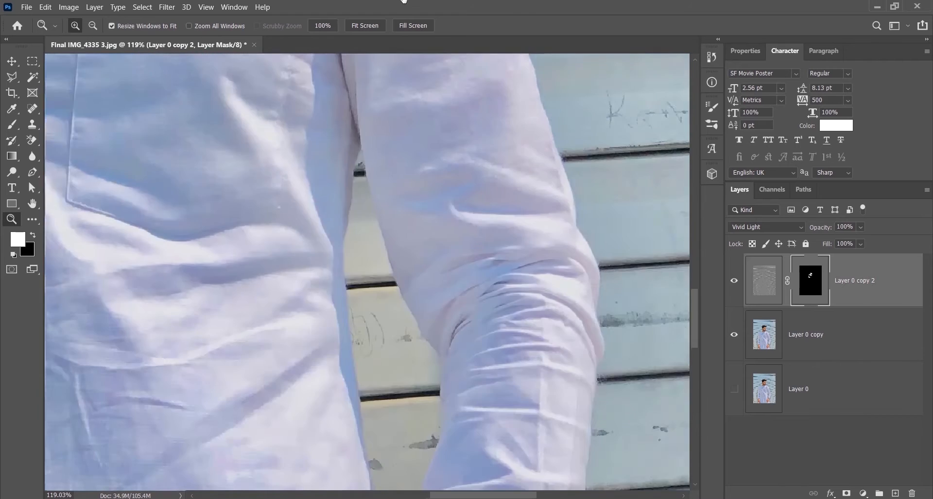
{"action": "scroll", "coordinate": [392, 188], "scroll_direction": "down", "scroll_amount": 6}
{"action": "key", "text": "b"}
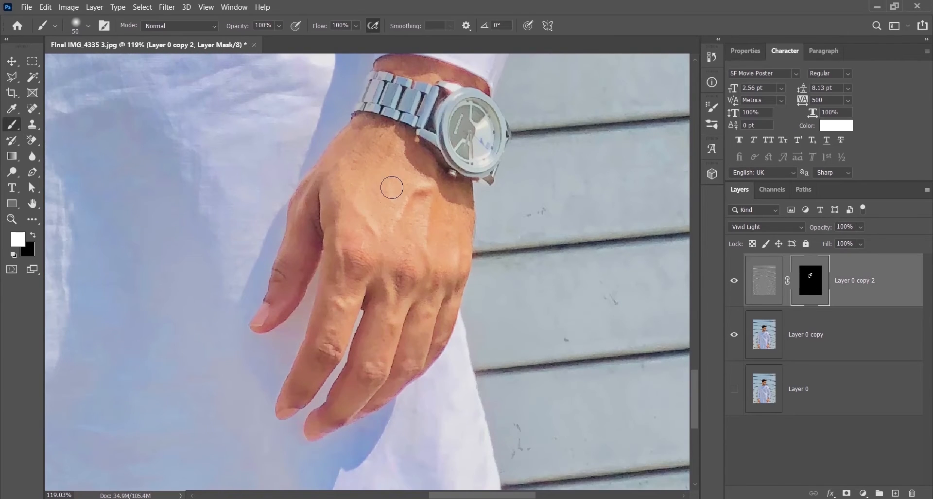
{"action": "left_click_drag", "start_coordinate": [359, 217], "coordinate": [680, 165]}
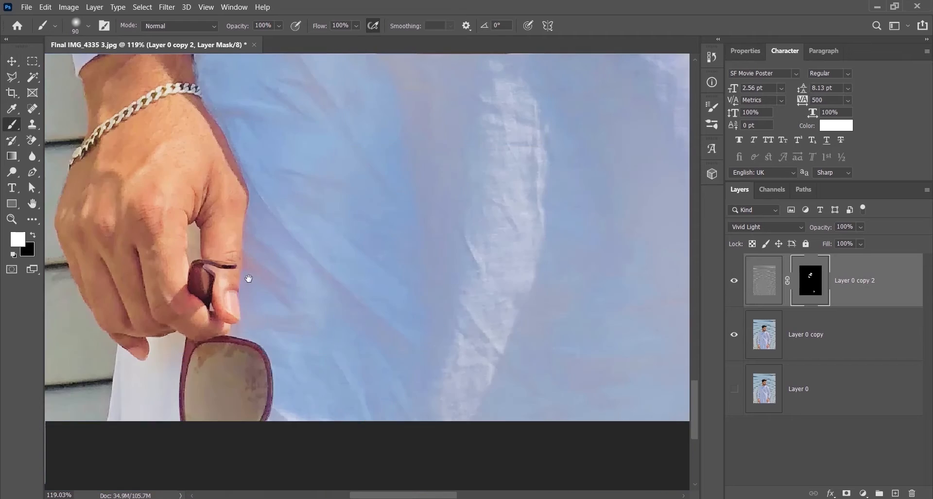
Paint the mask white over the hand holding the sunglasses with a 90-pixel brush.
{"action": "left_click_drag", "start_coordinate": [248, 277], "coordinate": [459, 320]}
{"action": "left_click_drag", "start_coordinate": [318, 115], "coordinate": [362, 106]}
{"action": "mouse_move", "coordinate": [345, 208]}
{"action": "left_mouse_down"}
{"action": "mouse_move", "coordinate": [296, 247]}
{"action": "mouse_move", "coordinate": [380, 178]}
{"action": "mouse_move", "coordinate": [380, 261]}
{"action": "left_mouse_up"}
Touch up the white mask areas around the ear and upper neck with 15- to 35-pixel brushes.
{"action": "key", "text": "z"}
{"action": "key", "text": "ctrl+0"}
{"action": "left_click_drag", "start_coordinate": [309, 141], "coordinate": [400, 268]}
{"action": "left_click_drag", "start_coordinate": [161, 99], "coordinate": [741, 335]}
{"action": "key", "text": "ctrl+plus"}
{"action": "left_click", "coordinate": [187, 243]}
{"action": "key", "text": "b"}
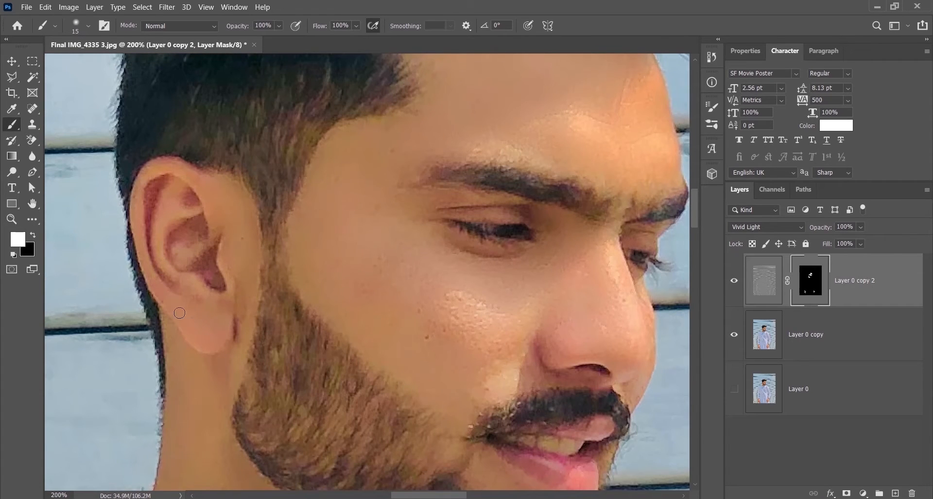
{"action": "left_click_drag", "start_coordinate": [182, 482], "coordinate": [229, 329]}
{"action": "key", "text": "]"}
{"action": "key", "text": "]"}
{"action": "key", "text": "]"}
{"action": "key", "text": "]"}
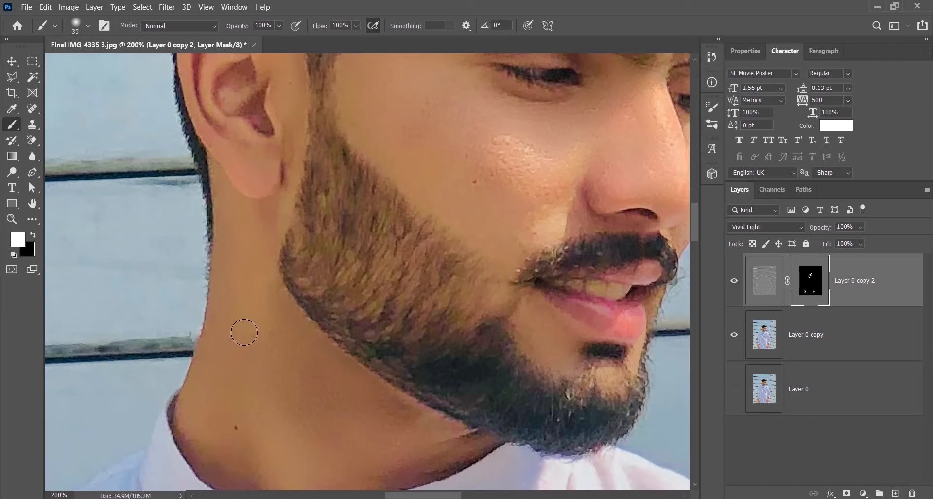
Merge Layer 0 copy 2 with Layer 0 copy into one layer.
{"action": "key", "text": "v"}
{"action": "left_click", "coordinate": [835, 340], "text": "ctrl"}
{"action": "key", "text": "ctrl+e"}
Remove the dark spots on the neck, cheek and temple with the Patch tool.
{"action": "right_click", "coordinate": [32, 110]}
{"action": "left_click", "coordinate": [73, 131]}
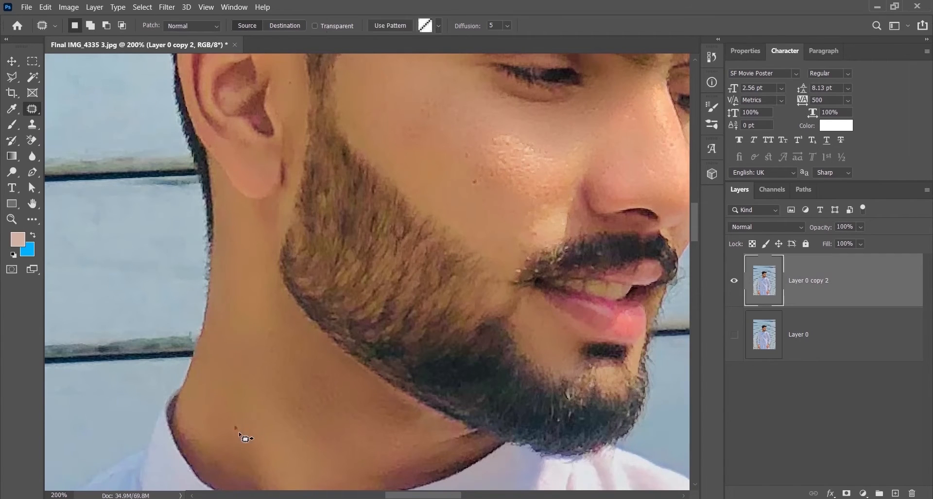
{"action": "left_click_drag", "start_coordinate": [465, 186], "coordinate": [351, 304]}
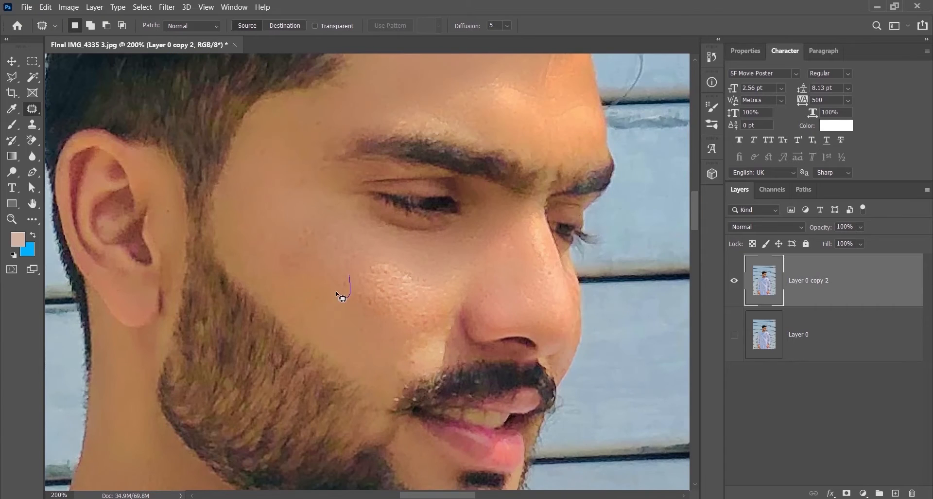
{"action": "left_click_drag", "start_coordinate": [303, 193], "coordinate": [245, 356]}
{"action": "left_click_drag", "start_coordinate": [278, 275], "coordinate": [306, 273]}
{"action": "key", "text": "ctrl+d"}
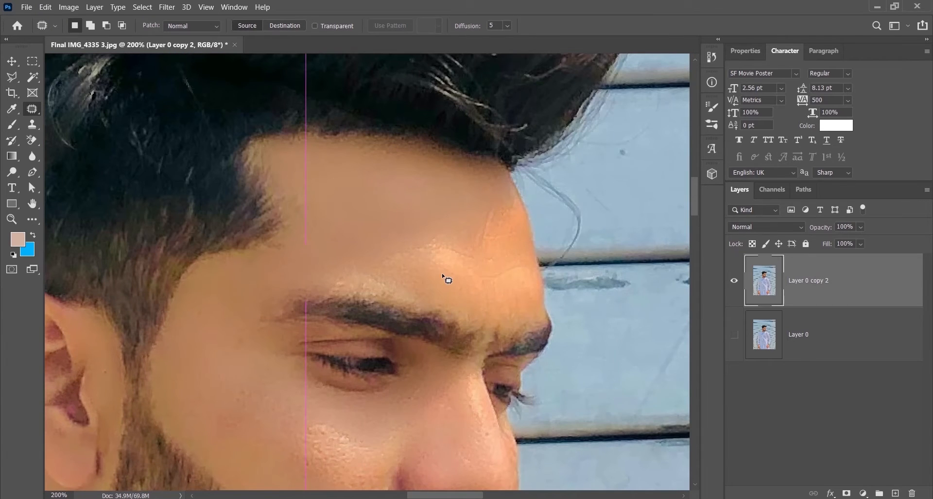
Duplicate the retouched Layer 0 copy 2.
{"action": "key", "text": "v"}
{"action": "scroll", "coordinate": [411, 217], "scroll_direction": "up", "scroll_amount": 1}
{"action": "key", "text": "ctrl+j"}
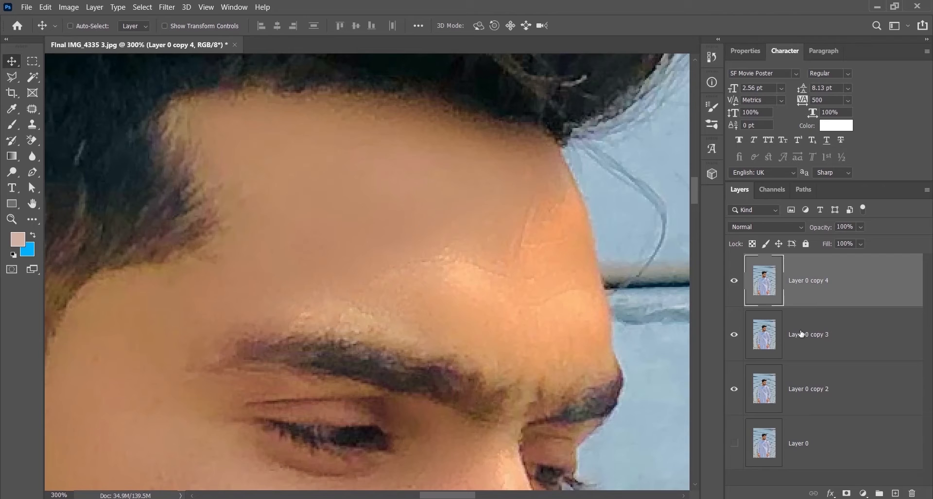
Smooth the cheek and nose skin on Layer 0 copy 3 with a Mixer Brush at Wet 93%, Load 79%, Mix 58%, Flow 69%.
{"action": "right_click", "coordinate": [12, 124]}
{"action": "left_click", "coordinate": [82, 160]}
{"action": "left_click", "coordinate": [137, 26]}
{"action": "left_click", "coordinate": [146, 50]}
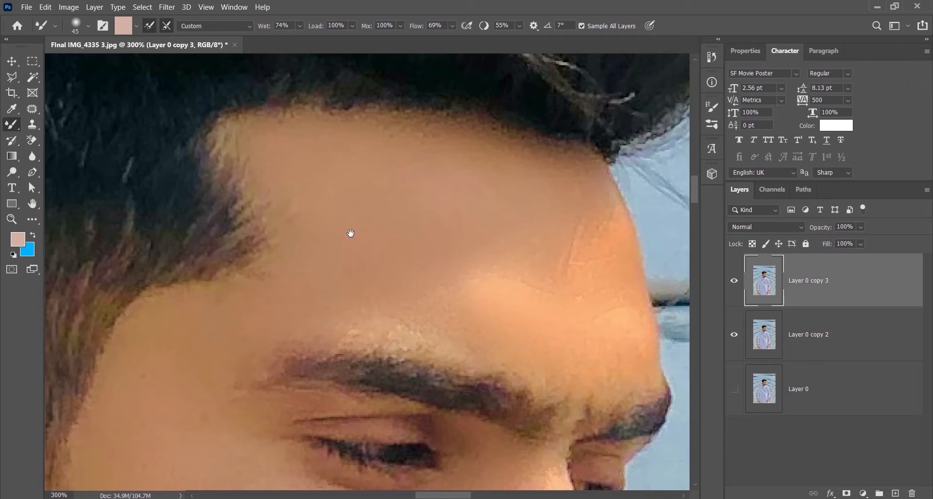
{"action": "key", "text": "ctrl+minus"}
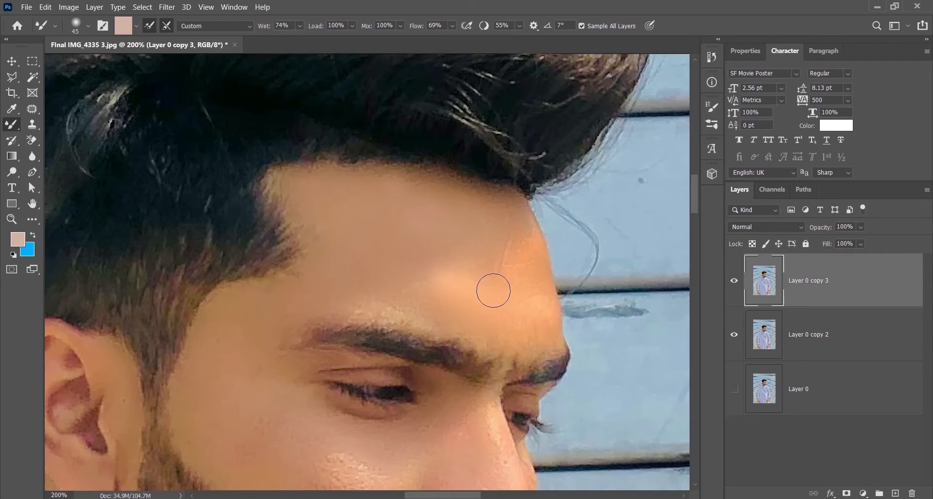
{"action": "left_click_drag", "start_coordinate": [370, 429], "coordinate": [382, 261]}
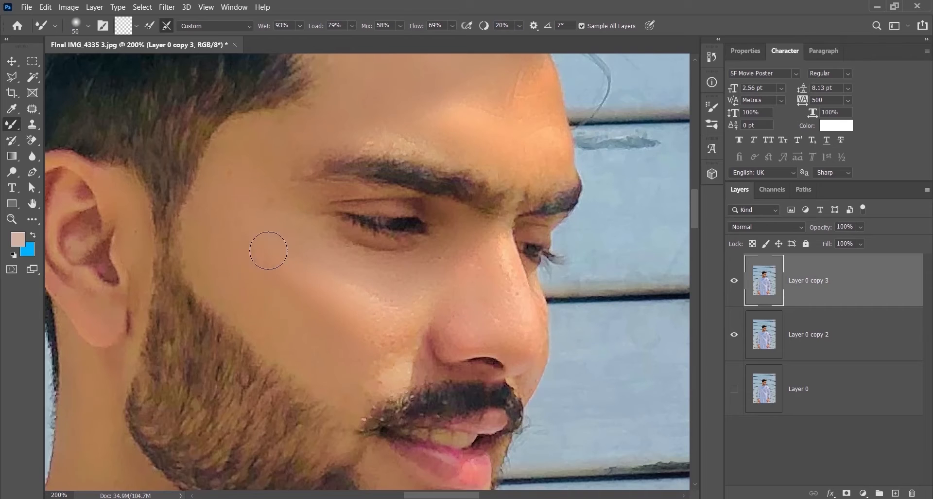
{"action": "key", "text": "bracketright"}
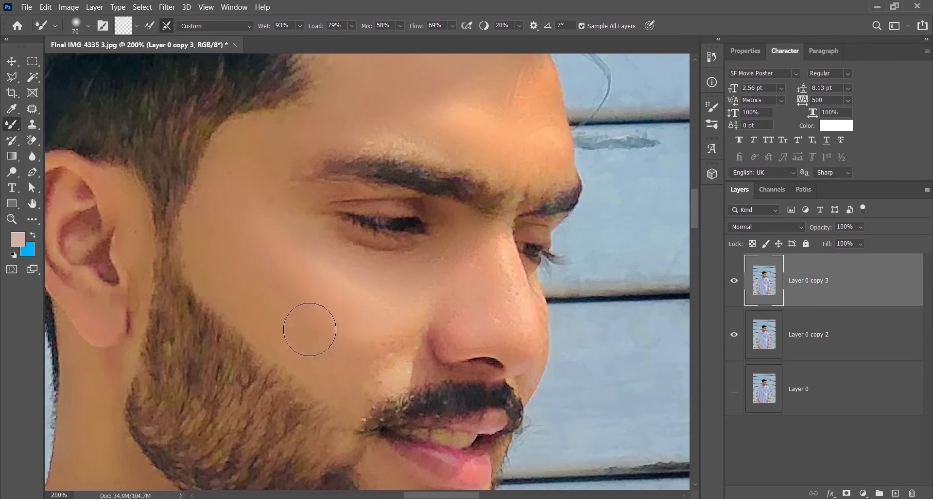
{"action": "key", "text": "bracketleft"}
{"action": "key", "text": "bracketleft"}
{"action": "left_click_drag", "start_coordinate": [483, 309], "coordinate": [470, 262]}
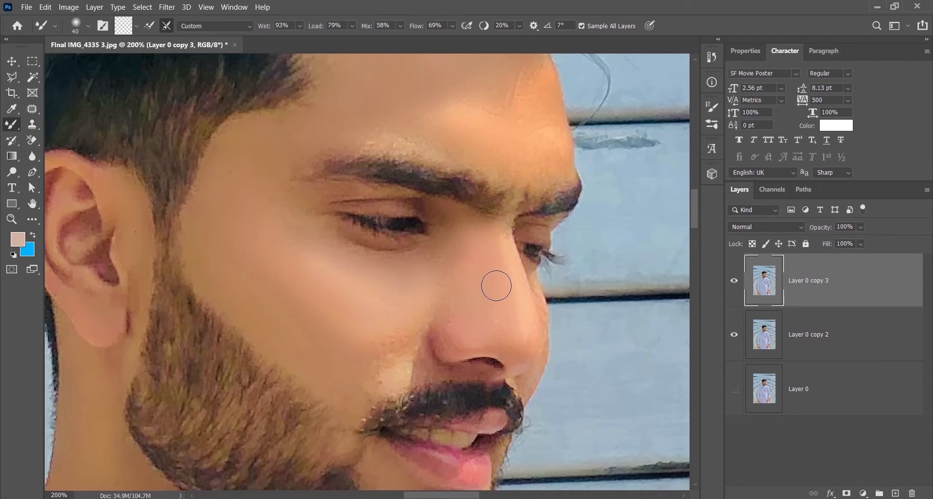
Blend the forehead and temple skin with the Mixer Brush at sizes from 40 to 70 pixels.
{"action": "left_click_drag", "start_coordinate": [480, 184], "coordinate": [510, 308]}
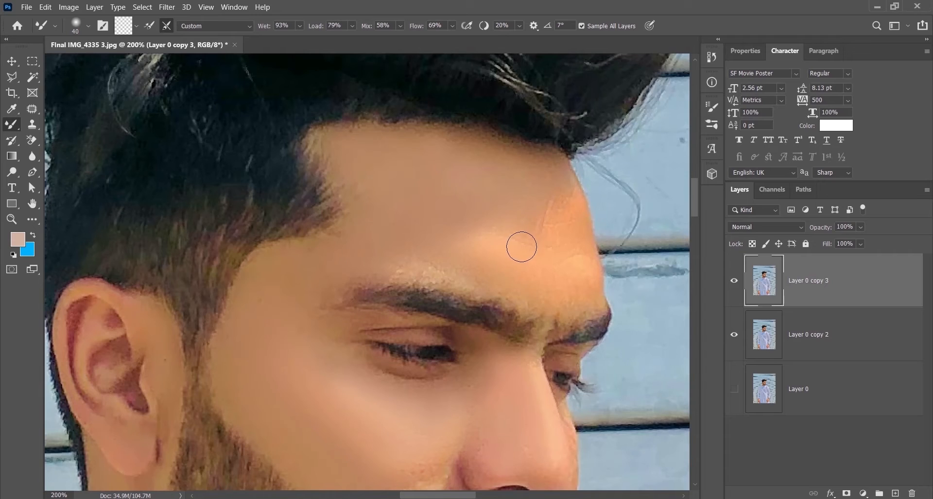
{"action": "mouse_move", "coordinate": [544, 238]}
{"action": "left_mouse_down"}
{"action": "mouse_move", "coordinate": [528, 250]}
{"action": "mouse_move", "coordinate": [499, 240]}
{"action": "mouse_move", "coordinate": [539, 185]}
{"action": "mouse_move", "coordinate": [559, 185]}
{"action": "mouse_move", "coordinate": [496, 213]}
{"action": "mouse_move", "coordinate": [469, 210]}
{"action": "mouse_move", "coordinate": [492, 270]}
{"action": "mouse_move", "coordinate": [393, 228]}
{"action": "left_mouse_up"}
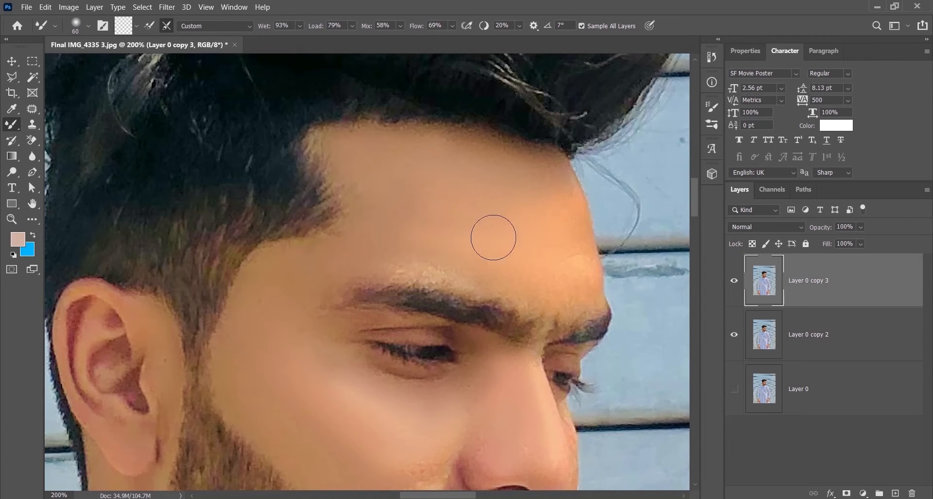
{"action": "key", "text": "bracketright"}
{"action": "key", "text": "bracketright"}
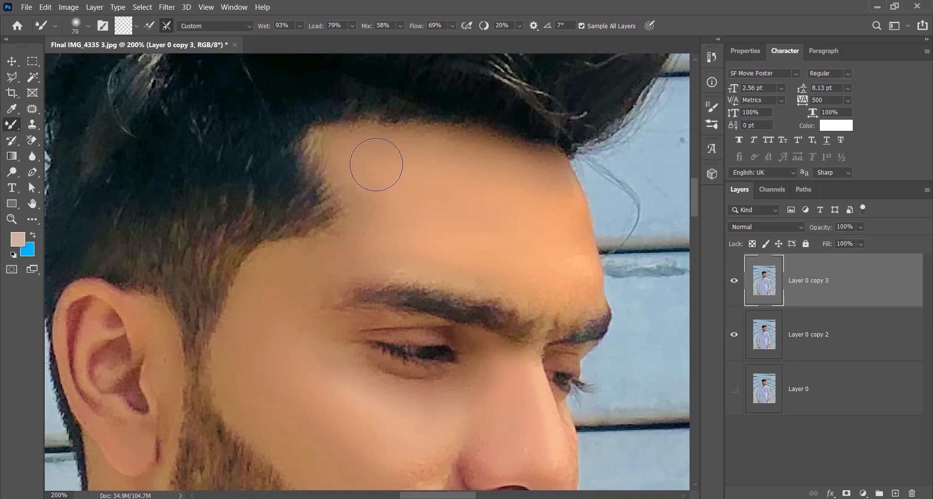
{"action": "key", "text": "bracketleft"}
{"action": "key", "text": "bracketleft"}
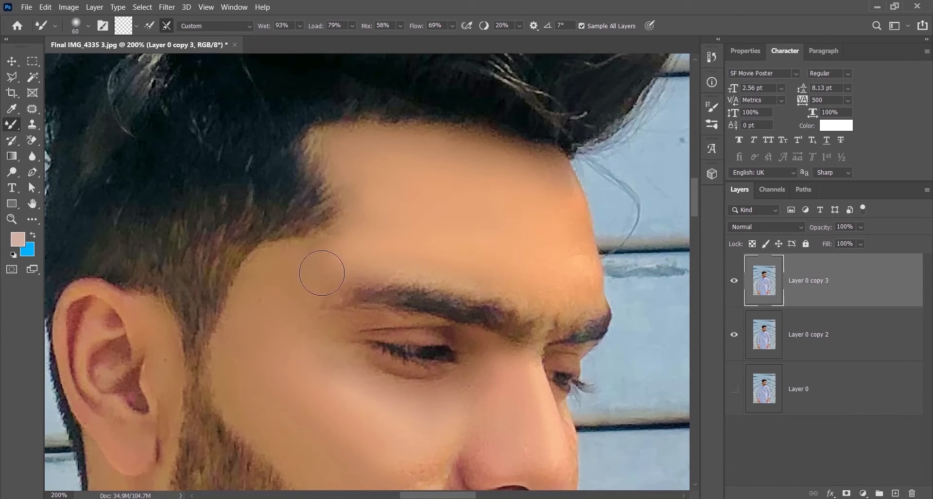
{"action": "left_click_drag", "start_coordinate": [276, 281], "coordinate": [288, 262]}
Set Layer 0 copy 3 to 80% opacity and merge it with Layer 0 copy 2.
{"action": "key", "text": "ctrl+minus"}
{"action": "key", "text": "ctrl+minus"}
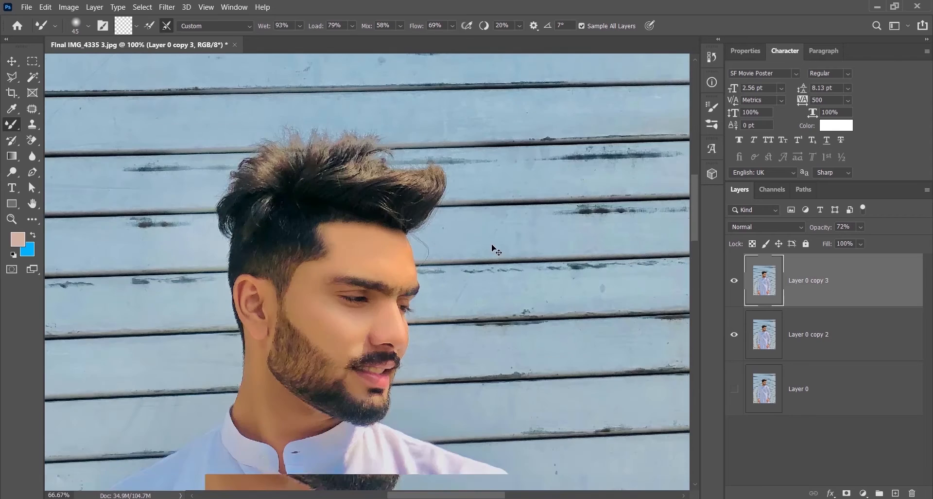
{"action": "key", "text": "v"}
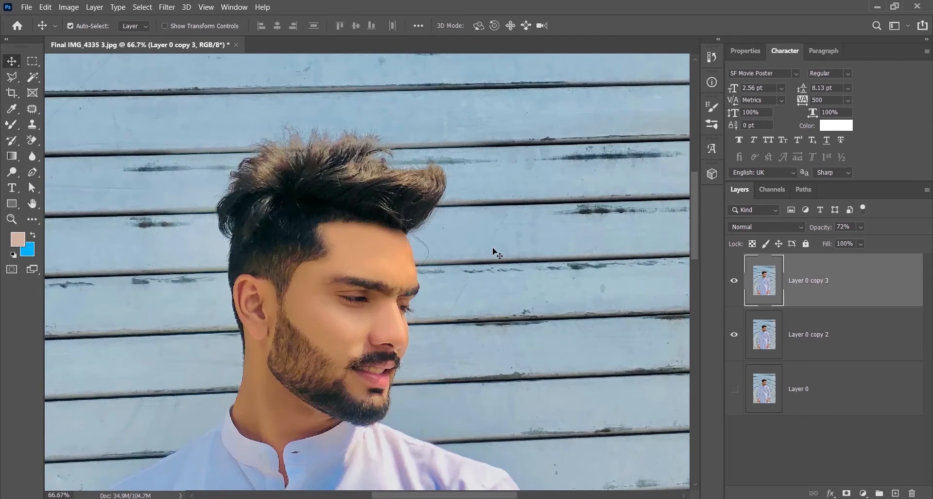
{"action": "key", "text": "ctrl+minus"}
{"action": "type", "text": "80"}
{"action": "key", "text": "Return"}
{"action": "key", "text": "b"}
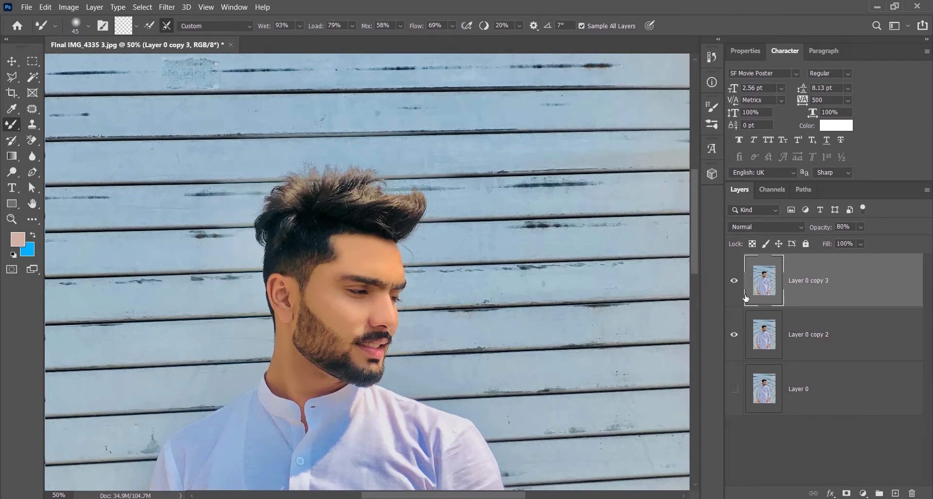
{"action": "left_click", "coordinate": [850, 334], "text": "shift"}
{"action": "key", "text": "ctrl+e"}
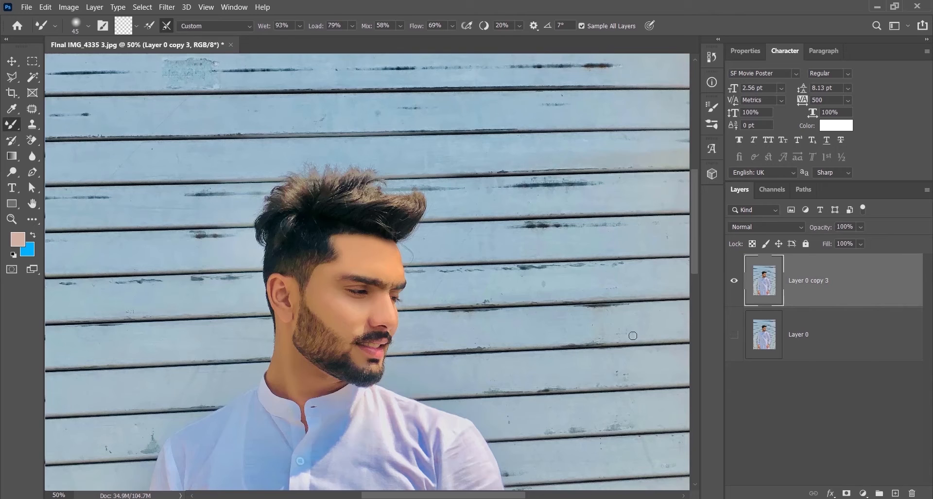
Save the document as the Photoshop file FInal IMG_4335 3.psd.
{"action": "key", "text": "z"}
{"action": "right_click", "coordinate": [371, 255]}
{"action": "left_click", "coordinate": [392, 258]}
{"action": "key", "text": "v"}
{"action": "key", "text": "ctrl+shift+s"}
{"action": "left_click", "coordinate": [177, 363]}
{"action": "key", "text": "Return"}
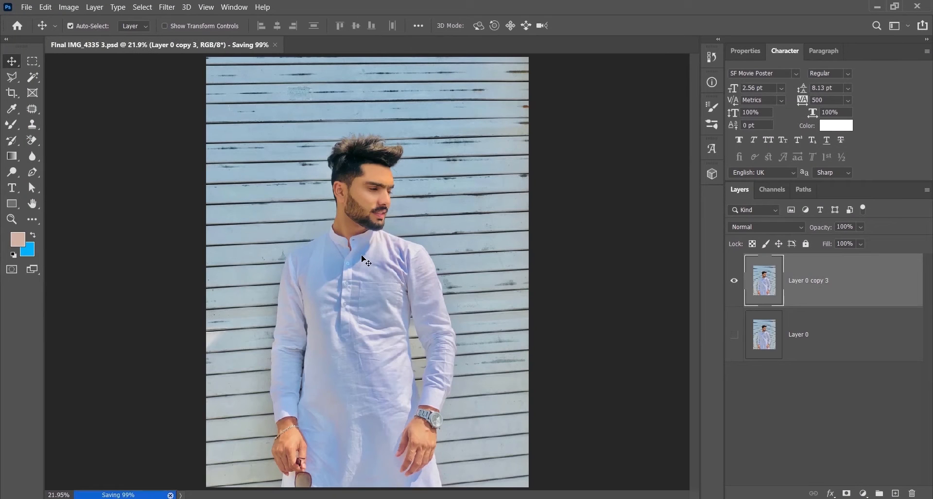
Select the man automatically with Select Subject on Layer 0 copy 3.
{"action": "key", "text": "z"}
{"action": "left_click", "coordinate": [359, 160]}
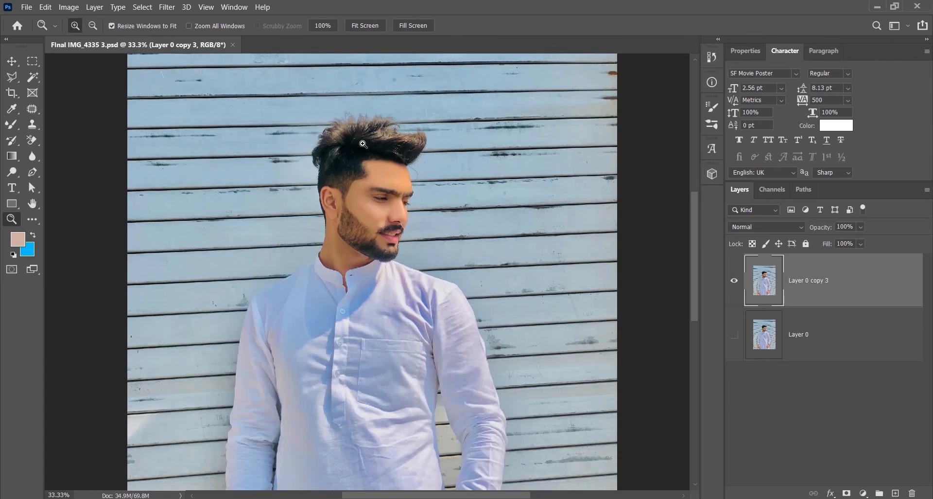
{"action": "left_click", "coordinate": [358, 160]}
{"action": "key", "text": "w"}
{"action": "left_click", "coordinate": [525, 25]}
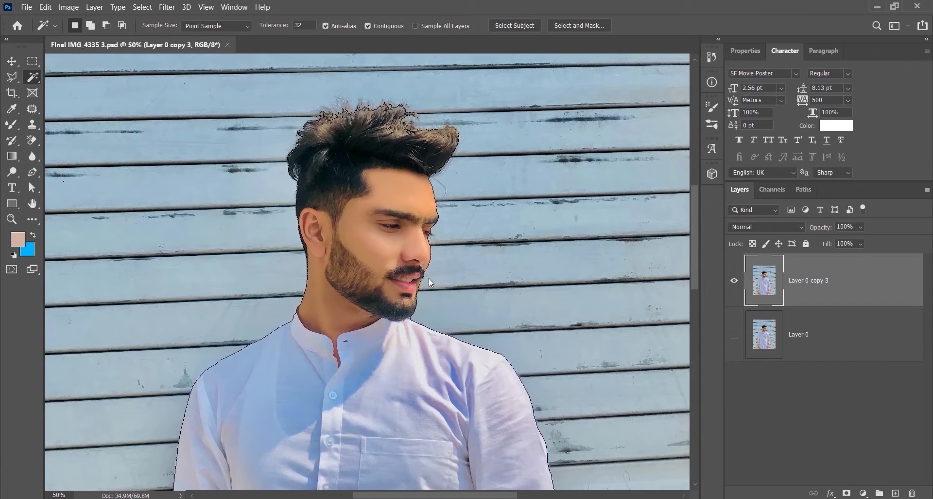
Correct the edges of the subject selection in the lower part of the figure with the Elliptical Marquee tool.
{"action": "key", "text": "z"}
{"action": "right_click", "coordinate": [371, 242]}
{"action": "left_click", "coordinate": [403, 249]}
{"action": "left_click", "coordinate": [359, 436]}
{"action": "left_click_drag", "start_coordinate": [183, 136], "coordinate": [310, 248]}
{"action": "key", "text": "m"}
{"action": "left_click_drag", "start_coordinate": [333, 295], "coordinate": [302, 266]}
{"action": "left_click_drag", "start_coordinate": [349, 343], "coordinate": [267, 117]}
{"action": "left_click_drag", "start_coordinate": [343, 342], "coordinate": [317, 251]}
Refine the subject selection around the sleeve and wristwatch with the Elliptical Marquee tool.
{"action": "key", "text": "z"}
{"action": "right_click", "coordinate": [358, 307]}
{"action": "left_click", "coordinate": [375, 312]}
{"action": "left_click_drag", "start_coordinate": [388, 400], "coordinate": [467, 485]}
{"action": "left_click_drag", "start_coordinate": [313, 77], "coordinate": [434, 230]}
{"action": "key", "text": "m"}
{"action": "left_click_drag", "start_coordinate": [364, 257], "coordinate": [416, 184]}
{"action": "left_click_drag", "start_coordinate": [356, 185], "coordinate": [389, 297]}
{"action": "left_click_drag", "start_coordinate": [363, 256], "coordinate": [373, 343]}
{"action": "left_click_drag", "start_coordinate": [349, 289], "coordinate": [375, 339]}
{"action": "left_click_drag", "start_coordinate": [331, 371], "coordinate": [312, 346]}
{"action": "left_click_drag", "start_coordinate": [346, 230], "coordinate": [394, 141]}
{"action": "key", "text": "z"}
{"action": "right_click", "coordinate": [371, 240]}
{"action": "left_click", "coordinate": [390, 247]}
{"action": "left_click", "coordinate": [408, 241]}
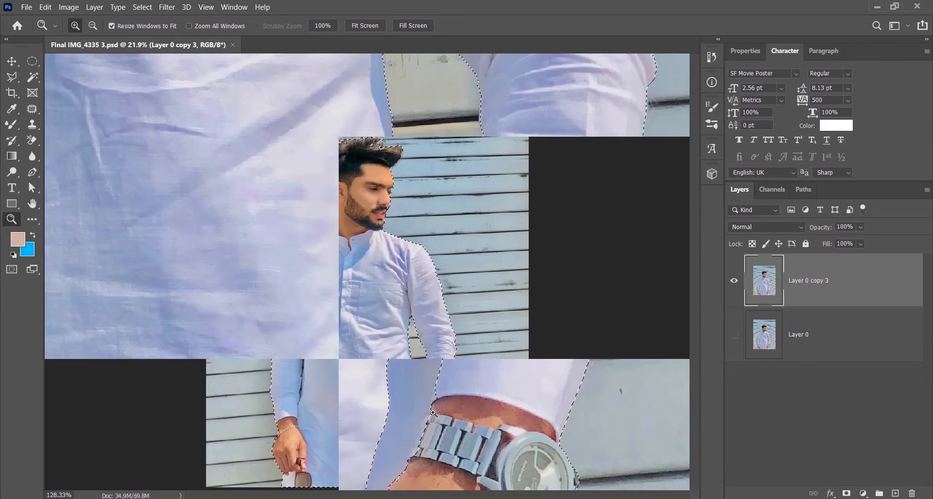
Add the shaded shirt area beside the cuff and wristwatch to the subject selection with the Elliptical Marquee tool.
{"action": "left_click", "coordinate": [33, 66]}
{"action": "left_click_drag", "start_coordinate": [321, 401], "coordinate": [442, 218]}
{"action": "left_click_drag", "start_coordinate": [333, 286], "coordinate": [435, 148]}
{"action": "key", "text": "ctrl+z"}
{"action": "left_click_drag", "start_coordinate": [314, 334], "coordinate": [434, 151]}
{"action": "left_click_drag", "start_coordinate": [331, 238], "coordinate": [400, 199]}
{"action": "left_click_drag", "start_coordinate": [319, 295], "coordinate": [406, 147]}
{"action": "left_click_drag", "start_coordinate": [348, 421], "coordinate": [424, 215]}
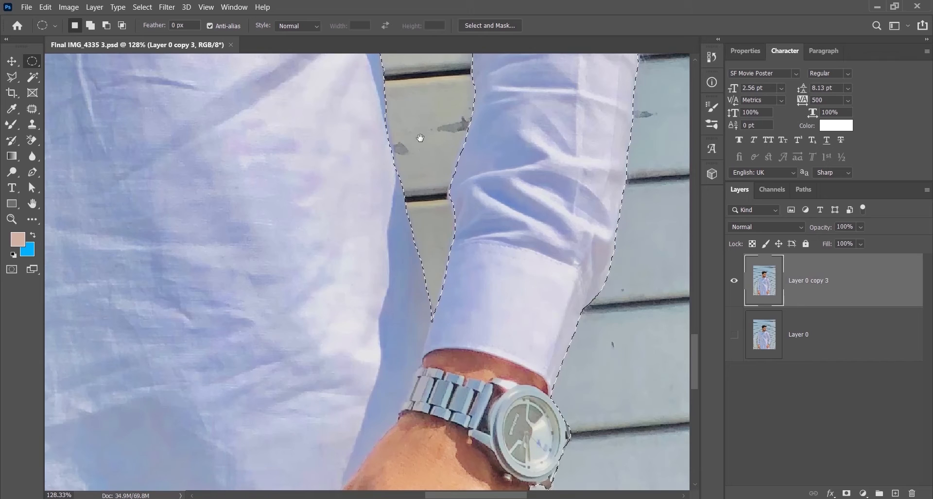
Examine the subject selection outline from the wristwatch up along the sleeve, shoulder, face and hair.
{"action": "left_click_drag", "start_coordinate": [420, 138], "coordinate": [413, 353]}
{"action": "left_click_drag", "start_coordinate": [542, 423], "coordinate": [455, 335]}
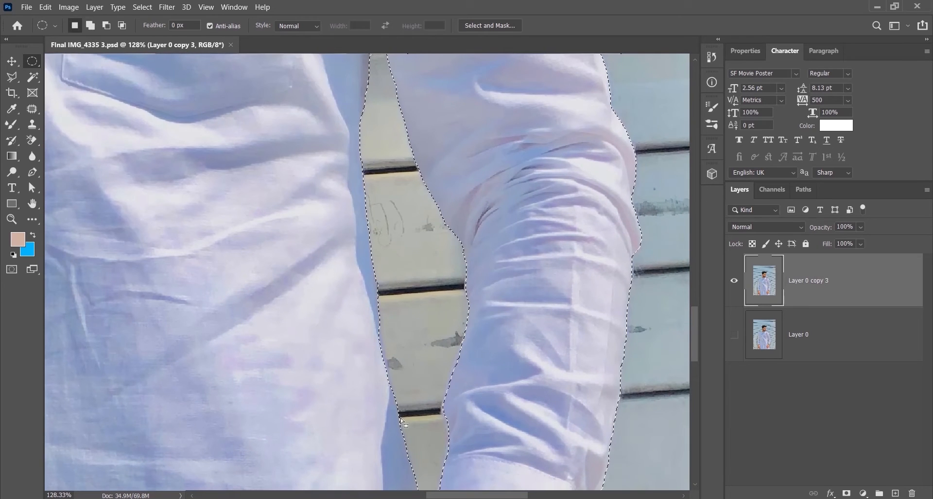
{"action": "left_click_drag", "start_coordinate": [521, 123], "coordinate": [497, 376]}
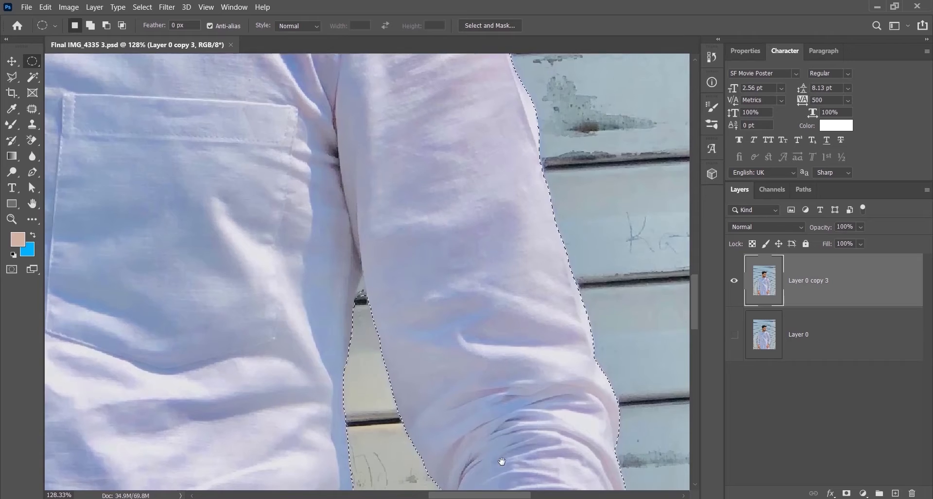
{"action": "left_click_drag", "start_coordinate": [338, 83], "coordinate": [508, 410]}
{"action": "left_click_drag", "start_coordinate": [367, 115], "coordinate": [397, 366]}
{"action": "left_click_drag", "start_coordinate": [402, 173], "coordinate": [342, 479]}
{"action": "left_click_drag", "start_coordinate": [384, 396], "coordinate": [607, 282]}
{"action": "left_click_drag", "start_coordinate": [314, 470], "coordinate": [469, 126]}
{"action": "left_click_drag", "start_coordinate": [476, 286], "coordinate": [414, 181]}
{"action": "left_click_drag", "start_coordinate": [285, 459], "coordinate": [412, 324]}
{"action": "left_click_drag", "start_coordinate": [403, 385], "coordinate": [276, 198]}
{"action": "left_click_drag", "start_coordinate": [406, 275], "coordinate": [186, 462]}
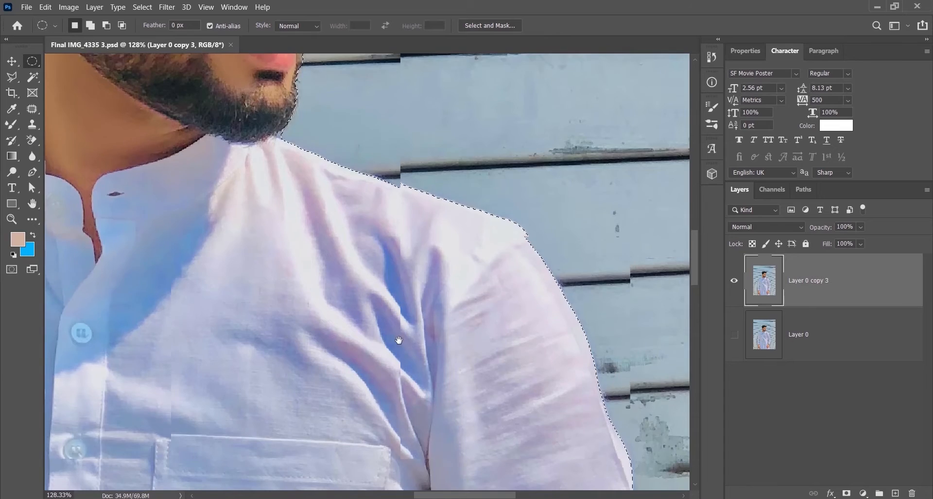
{"action": "left_click_drag", "start_coordinate": [282, 124], "coordinate": [398, 307]}
{"action": "left_click_drag", "start_coordinate": [304, 178], "coordinate": [411, 459]}
{"action": "left_click_drag", "start_coordinate": [340, 306], "coordinate": [311, 378]}
{"action": "left_click_drag", "start_coordinate": [350, 276], "coordinate": [495, 162]}
{"action": "left_click_drag", "start_coordinate": [406, 233], "coordinate": [479, 168]}
{"action": "left_click_drag", "start_coordinate": [413, 214], "coordinate": [471, 154]}
Feather the subject selection and apply it as a layer mask on Layer 0 copy 3.
{"action": "key", "text": "w"}
{"action": "right_click", "coordinate": [415, 215]}
{"action": "left_click", "coordinate": [450, 387]}
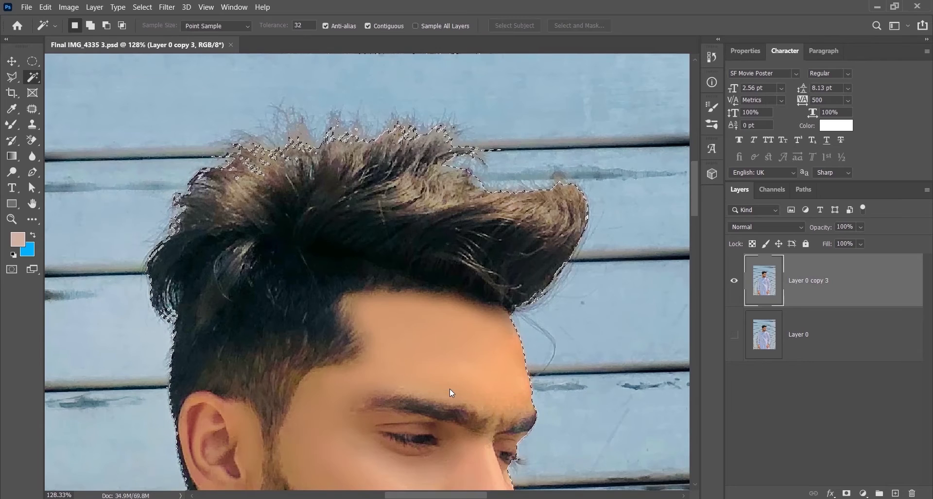
{"action": "key", "text": "Return"}
{"action": "key", "text": "v"}
{"action": "left_click", "coordinate": [846, 493]}
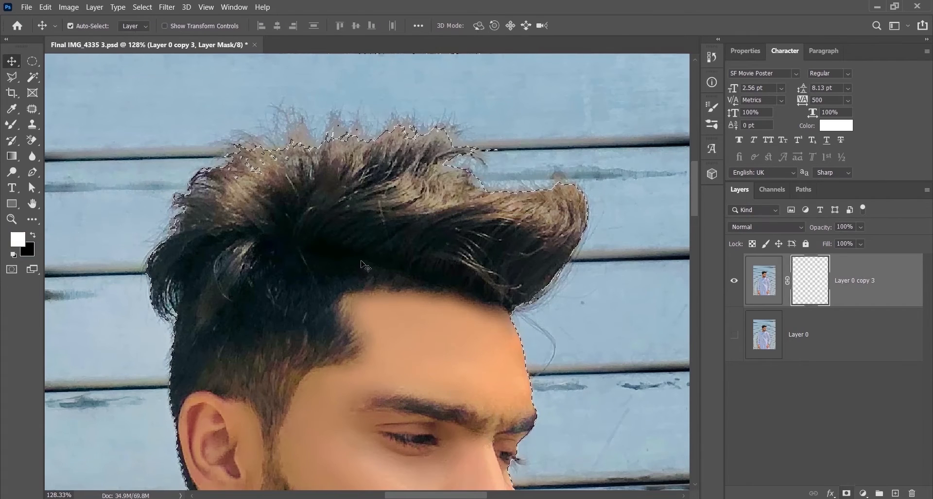
Check the masked hair edges of the cutout up close and save the document.
{"action": "key", "text": "ctrl+0"}
{"action": "key", "text": "z"}
{"action": "left_click_drag", "start_coordinate": [280, 343], "coordinate": [354, 435]}
{"action": "right_click", "coordinate": [381, 210]}
{"action": "left_click", "coordinate": [407, 217]}
{"action": "left_click_drag", "start_coordinate": [323, 104], "coordinate": [392, 165]}
{"action": "key", "text": "v"}
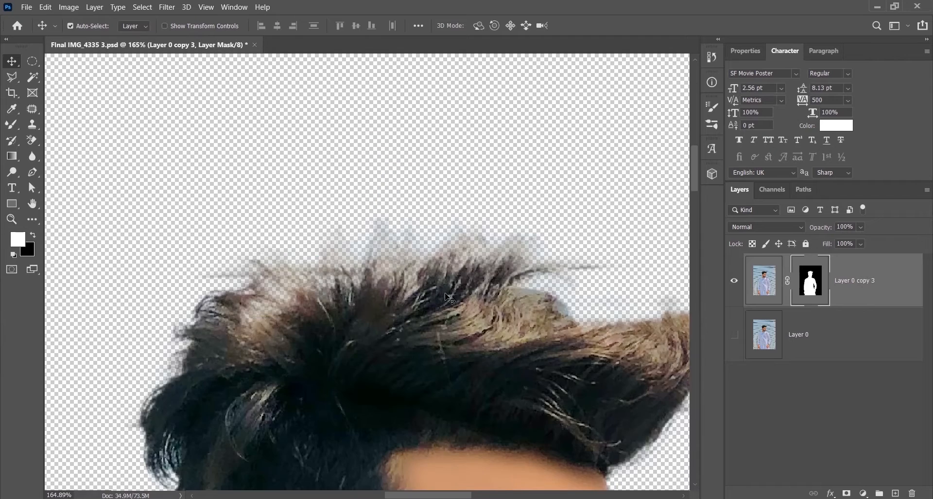
{"action": "key", "text": "ctrl+minus"}
{"action": "key", "text": "ctrl+s"}
Add a dark brown Solid Color fill layer between Layer 0 and Layer 0 copy 3 and reselect the portrait layer's image.
{"action": "left_click", "coordinate": [876, 331]}
{"action": "left_click", "coordinate": [864, 493]}
{"action": "left_click", "coordinate": [856, 290]}
{"action": "left_click", "coordinate": [698, 266]}
{"action": "left_click", "coordinate": [887, 156]}
{"action": "left_click", "coordinate": [869, 280]}
Trace the background sliver between the man's right sleeve and shirt with the Pen tool and convert the path to a selection.
{"action": "key", "text": "z"}
{"action": "key", "text": "ctrl+0"}
{"action": "left_click_drag", "start_coordinate": [280, 323], "coordinate": [335, 386]}
{"action": "left_click", "coordinate": [333, 146]}
{"action": "left_click_drag", "start_coordinate": [365, 290], "coordinate": [339, 209]}
{"action": "key", "text": "p"}
{"action": "left_click", "coordinate": [347, 141]}
{"action": "left_click_drag", "start_coordinate": [336, 250], "coordinate": [337, 260]}
{"action": "left_click", "coordinate": [339, 289]}
{"action": "left_click_drag", "start_coordinate": [337, 315], "coordinate": [338, 246]}
{"action": "left_click_drag", "start_coordinate": [327, 282], "coordinate": [323, 302]}
{"action": "left_click", "coordinate": [317, 376]}
{"action": "left_click_drag", "start_coordinate": [315, 381], "coordinate": [317, 272]}
{"action": "scroll", "coordinate": [308, 321], "scroll_direction": "up", "scroll_amount": 3}
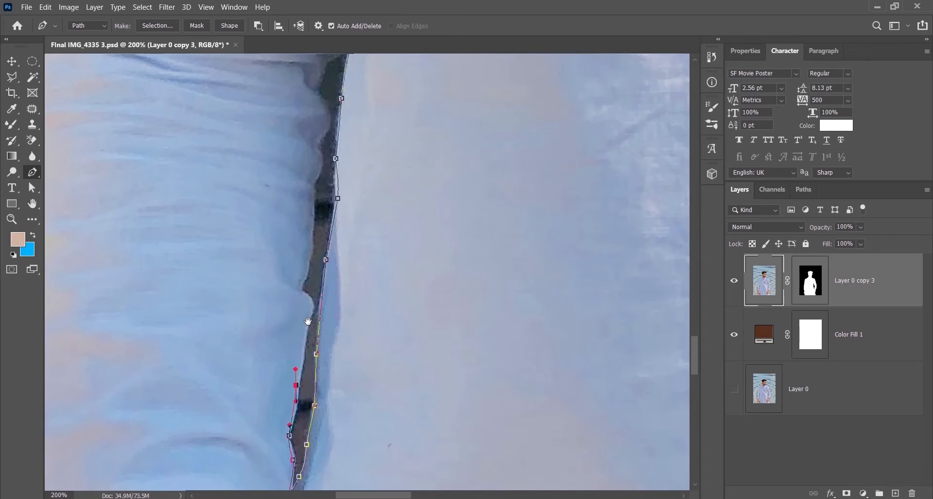
{"action": "left_click_drag", "start_coordinate": [329, 139], "coordinate": [333, 294]}
{"action": "left_click", "coordinate": [364, 201]}
{"action": "key", "text": "ctrl+Return"}
Try to delete the selected background sliver beside the man's right sleeve.
{"action": "key", "text": "Delete"}
{"action": "key", "text": "ctrl+z"}
{"action": "key", "text": "w"}
{"action": "right_click", "coordinate": [355, 372]}
{"action": "left_click", "coordinate": [404, 388]}
{"action": "key", "text": "v"}
{"action": "key", "text": "Delete"}
{"action": "key", "text": "ctrl+z"}
Feather the selected background sliver, delete it from Layer 0 copy 3 and save the document.
{"action": "key", "text": "w"}
{"action": "right_click", "coordinate": [356, 379]}
{"action": "left_click", "coordinate": [398, 400]}
{"action": "key", "text": "Return"}
{"action": "key", "text": "Delete"}
{"action": "key", "text": "ctrl+d"}
{"action": "key", "text": "ctrl+minus"}
{"action": "key", "text": "ctrl+minus"}
{"action": "key", "text": "ctrl+minus"}
{"action": "key", "text": "ctrl+s"}
Outline the leftover background patch below the man's left armpit with the Pen tool and convert the path to a selection.
{"action": "left_click_drag", "start_coordinate": [309, 151], "coordinate": [396, 253]}
{"action": "key", "text": "ctrl+minus"}
{"action": "key", "text": "ctrl+minus"}
{"action": "key", "text": "ctrl+minus"}
{"action": "key", "text": "ctrl+minus"}
{"action": "key", "text": "ctrl+minus"}
{"action": "left_click_drag", "start_coordinate": [511, 238], "coordinate": [418, 346]}
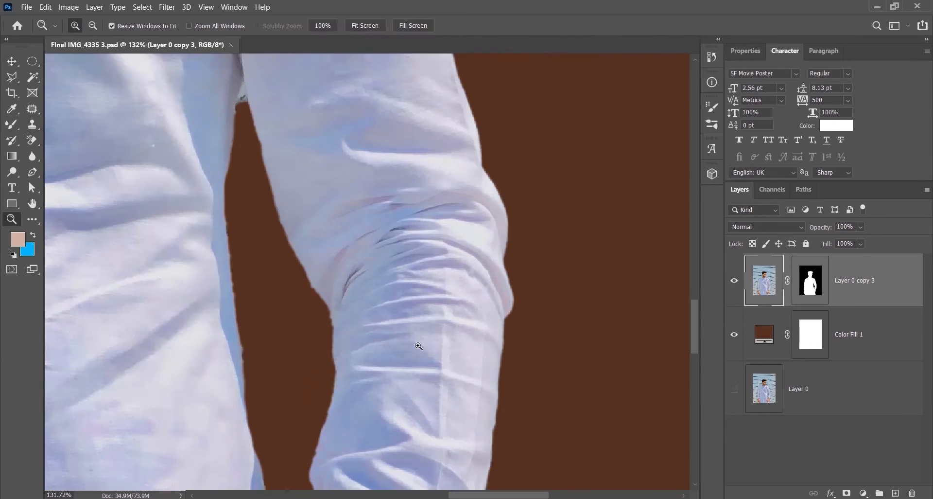
{"action": "left_click_drag", "start_coordinate": [286, 130], "coordinate": [348, 273]}
{"action": "left_click_drag", "start_coordinate": [218, 154], "coordinate": [346, 318]}
{"action": "key", "text": "p"}
{"action": "left_click", "coordinate": [443, 328]}
{"action": "left_click_drag", "start_coordinate": [435, 261], "coordinate": [432, 239]}
{"action": "left_click", "coordinate": [428, 228]}
{"action": "left_click_drag", "start_coordinate": [418, 273], "coordinate": [414, 285]}
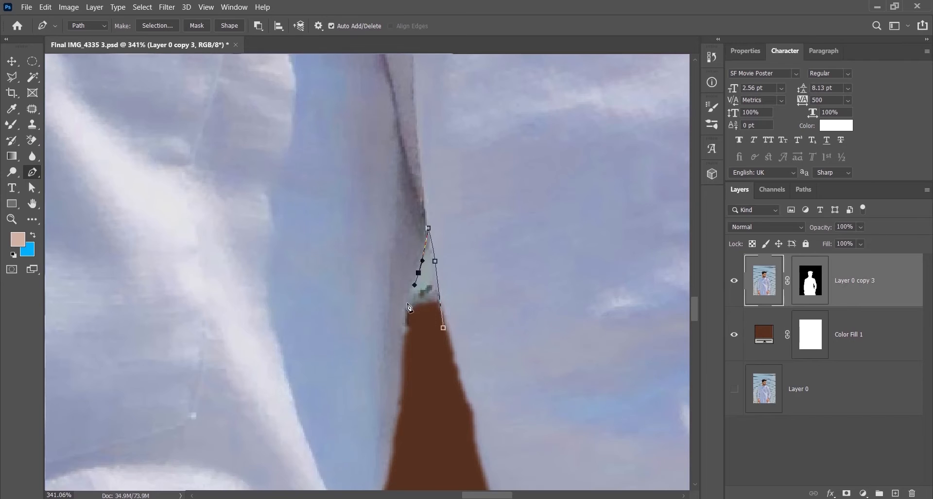
{"action": "left_click_drag", "start_coordinate": [398, 359], "coordinate": [394, 391]}
{"action": "left_click_drag", "start_coordinate": [439, 415], "coordinate": [436, 350]}
{"action": "left_click_drag", "start_coordinate": [408, 396], "coordinate": [427, 389]}
{"action": "left_click_drag", "start_coordinate": [438, 332], "coordinate": [439, 291]}
{"action": "left_click", "coordinate": [440, 263]}
{"action": "key", "text": "ctrl+Return"}
Feather and clear the selected armpit background patch from Layer 0 copy 3, then save the document.
{"action": "key", "text": "w"}
{"action": "right_click", "coordinate": [425, 163]}
{"action": "left_click", "coordinate": [462, 188]}
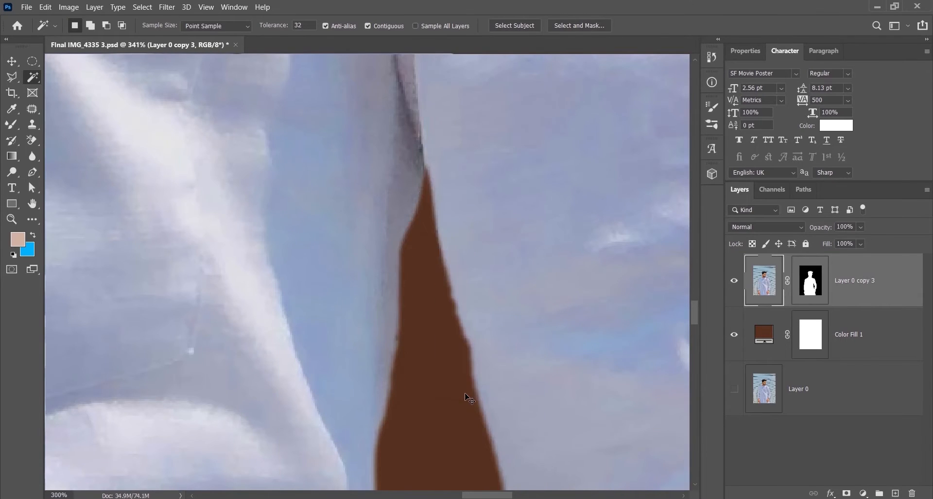
{"action": "key", "text": "ctrl+d"}
{"action": "key", "text": "ctrl+0"}
{"action": "key", "text": "v"}
{"action": "key", "text": "ctrl+s"}
Examine the cutout's edges on the body, arms and hair against the brown background.
{"action": "key", "text": "z"}
{"action": "left_click_drag", "start_coordinate": [387, 390], "coordinate": [479, 481]}
{"action": "left_click_drag", "start_coordinate": [265, 178], "coordinate": [437, 357]}
{"action": "key", "text": "ctrl+0"}
{"action": "left_click_drag", "start_coordinate": [250, 407], "coordinate": [318, 485]}
{"action": "right_click", "coordinate": [479, 306]}
{"action": "left_click", "coordinate": [514, 321]}
{"action": "right_click", "coordinate": [478, 93]}
{"action": "left_click", "coordinate": [503, 99]}
{"action": "left_click_drag", "start_coordinate": [319, 138], "coordinate": [391, 240]}
{"action": "left_click", "coordinate": [400, 132]}
{"action": "key", "text": "v"}
{"action": "double_click", "coordinate": [808, 280]}
{"action": "scroll", "coordinate": [860, 159], "scroll_direction": "down", "scroll_amount": 3}
{"action": "left_click", "coordinate": [879, 147]}
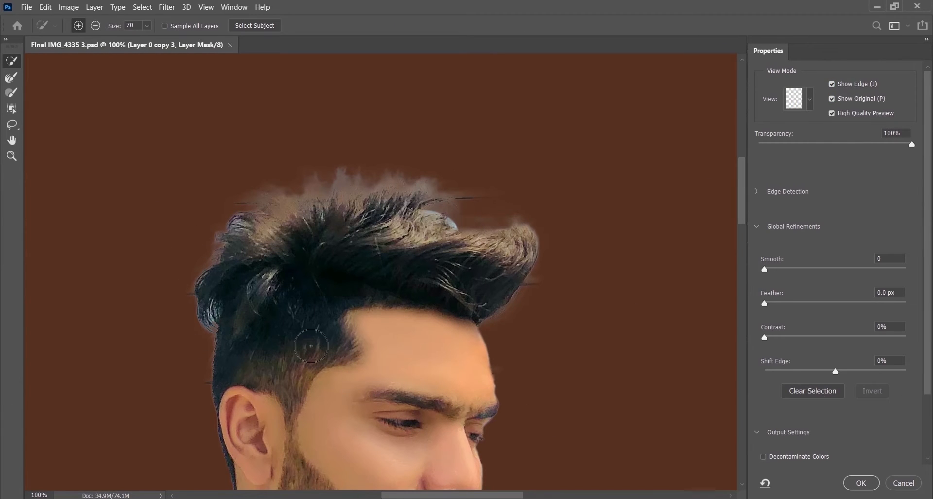
{"action": "key", "text": "Escape"}
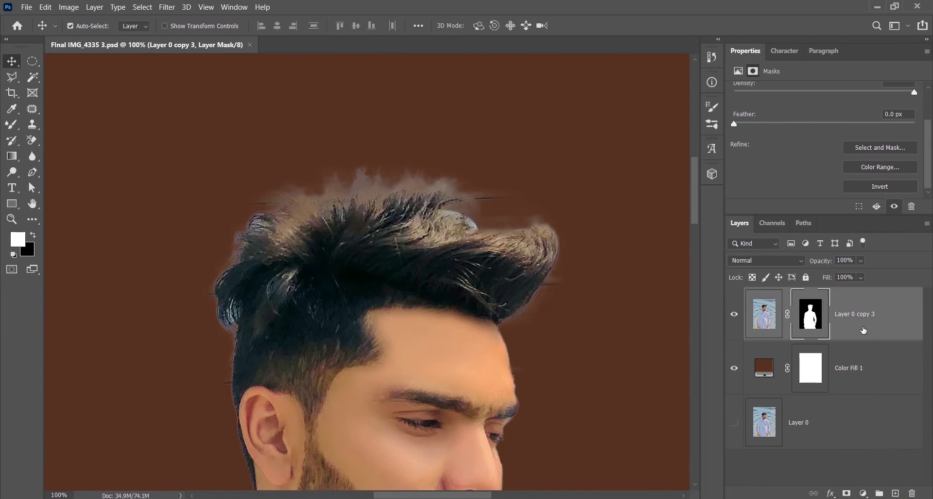
Convert a duplicate of the masked Layer 0 copy 3 to a smart object and rasterize it for brush work.
{"action": "right_click", "coordinate": [874, 330]}
{"action": "left_click", "coordinate": [758, 150]}
{"action": "key", "text": "z"}
{"action": "left_click", "coordinate": [341, 241]}
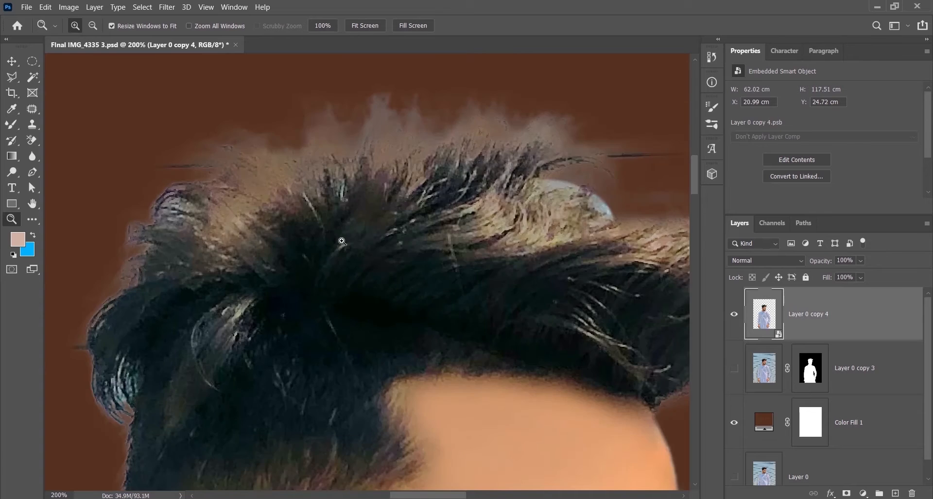
{"action": "left_click", "coordinate": [341, 242], "text": "alt"}
{"action": "right_click", "coordinate": [12, 125]}
{"action": "left_click", "coordinate": [46, 126]}
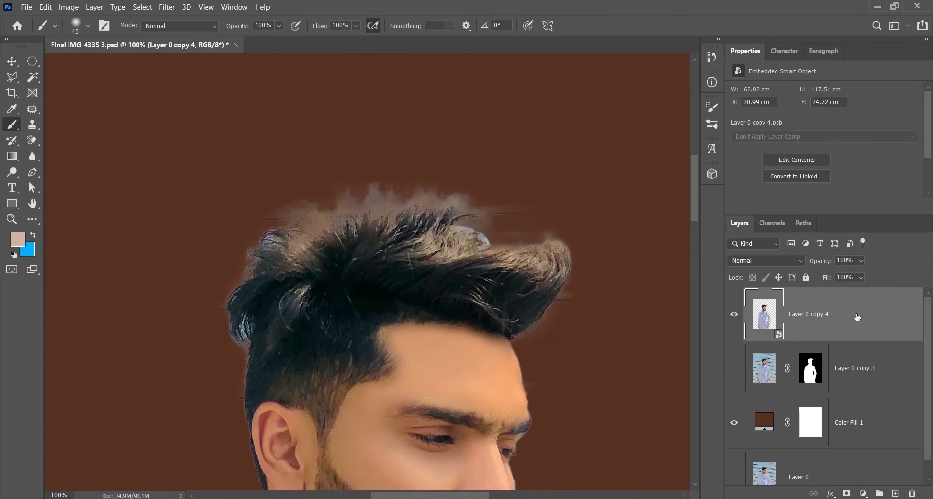
{"action": "right_click", "coordinate": [857, 317]}
{"action": "left_click", "coordinate": [768, 236]}
Set the Brush to Clear mode with a harder tip and erase the hazy fringe around the top of the hair.
{"action": "left_click_drag", "start_coordinate": [368, 176], "coordinate": [324, 209]}
{"action": "key", "text": "ctrl+z"}
{"action": "left_click", "coordinate": [180, 27]}
{"action": "left_click", "coordinate": [165, 58]}
{"action": "right_click", "coordinate": [353, 191]}
{"action": "double_click", "coordinate": [431, 196]}
{"action": "mouse_move", "coordinate": [452, 206]}
{"action": "left_mouse_down"}
{"action": "mouse_move", "coordinate": [475, 194]}
{"action": "mouse_move", "coordinate": [379, 183]}
{"action": "mouse_move", "coordinate": [287, 214]}
{"action": "left_mouse_up"}
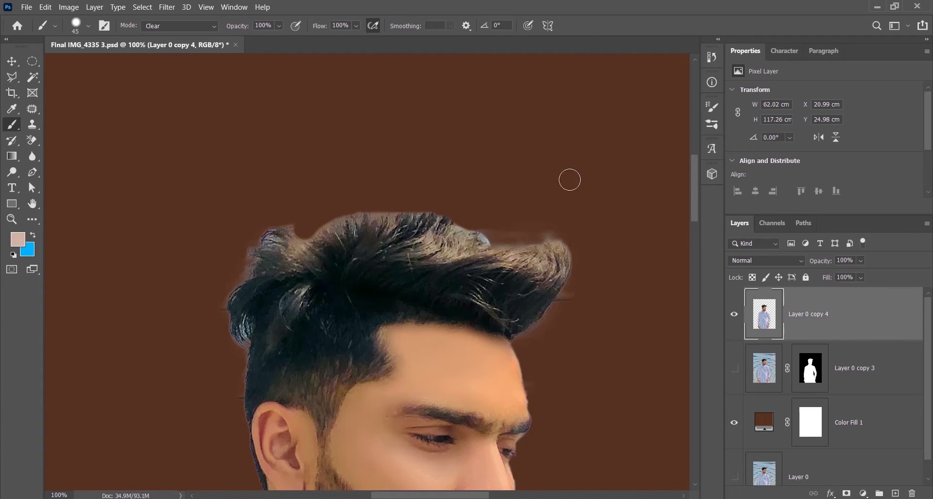
{"action": "mouse_move", "coordinate": [554, 246]}
{"action": "left_mouse_down"}
{"action": "mouse_move", "coordinate": [504, 241]}
{"action": "mouse_move", "coordinate": [457, 217]}
{"action": "mouse_move", "coordinate": [259, 235]}
{"action": "left_mouse_up"}
Try to erase more of the fringe around the hair with a different brush tip.
{"action": "right_click", "coordinate": [372, 193]}
{"action": "double_click", "coordinate": [569, 291]}
{"action": "key", "text": "ctrl+space"}
{"action": "left_click", "coordinate": [326, 245], "text": "ctrl"}
{"action": "left_click_drag", "start_coordinate": [529, 179], "coordinate": [482, 239]}
{"action": "key", "text": "ctrl+z"}
Open Layer 0 copy 4 in Liquify and use Forward Warp to reshape the top, back and front of the hair.
{"action": "key", "text": "v"}
{"action": "key", "text": "ctrl+minus"}
{"action": "left_click_drag", "start_coordinate": [350, 246], "coordinate": [299, 176]}
{"action": "left_click", "coordinate": [167, 7]}
{"action": "left_click", "coordinate": [189, 96]}
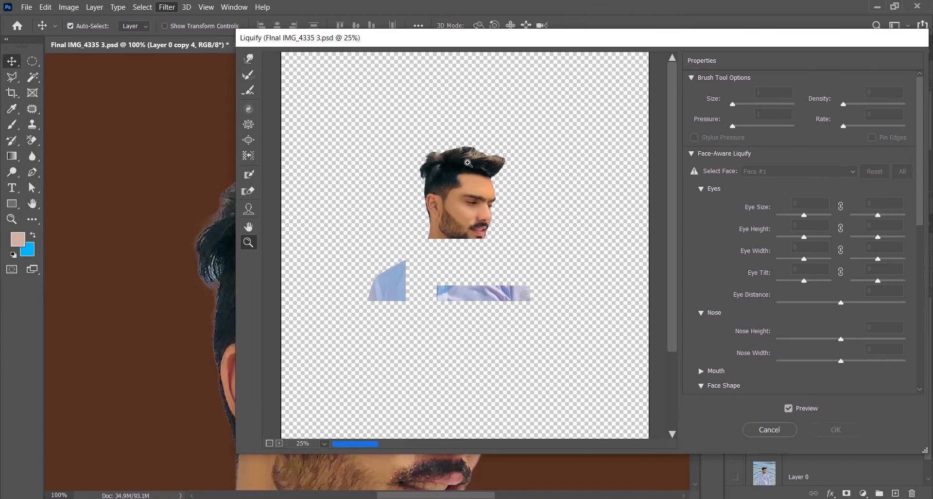
{"action": "left_click", "coordinate": [468, 163]}
{"action": "left_click", "coordinate": [468, 167]}
{"action": "left_click", "coordinate": [415, 286]}
{"action": "left_click_drag", "start_coordinate": [491, 283], "coordinate": [427, 293]}
{"action": "left_click", "coordinate": [249, 60]}
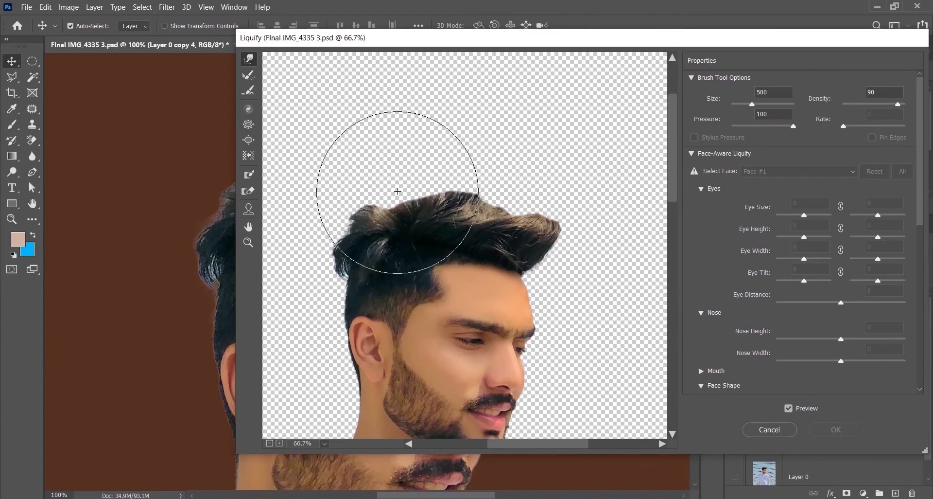
{"action": "key", "text": "bracketleft"}
{"action": "key", "text": "bracketleft"}
{"action": "key", "text": "bracketleft"}
{"action": "key", "text": "bracketleft"}
{"action": "key", "text": "bracketleft"}
{"action": "left_click_drag", "start_coordinate": [391, 206], "coordinate": [389, 184]}
{"action": "left_click_drag", "start_coordinate": [497, 200], "coordinate": [513, 206]}
{"action": "left_click_drag", "start_coordinate": [578, 228], "coordinate": [567, 211]}
{"action": "mouse_move", "coordinate": [430, 223]}
{"action": "left_mouse_down"}
{"action": "mouse_move", "coordinate": [418, 194]}
{"action": "mouse_move", "coordinate": [376, 204]}
{"action": "left_mouse_up"}
Refine the hair's top and back outline with a smaller Forward Warp brush and apply the Liquify filter.
{"action": "key", "text": "bracketleft"}
{"action": "left_click_drag", "start_coordinate": [442, 203], "coordinate": [427, 195]}
{"action": "left_click_drag", "start_coordinate": [515, 203], "coordinate": [489, 197]}
{"action": "key", "text": "bracketleft"}
{"action": "left_click_drag", "start_coordinate": [324, 250], "coordinate": [329, 248]}
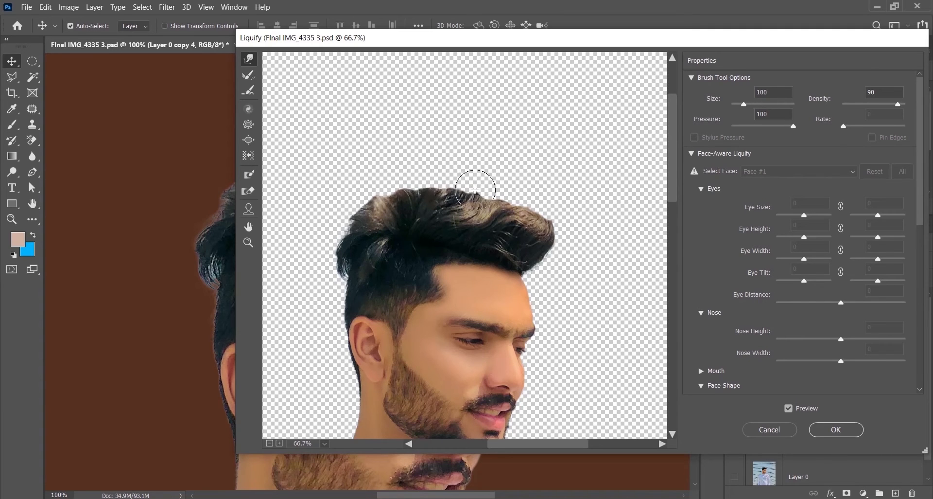
{"action": "left_click", "coordinate": [248, 58]}
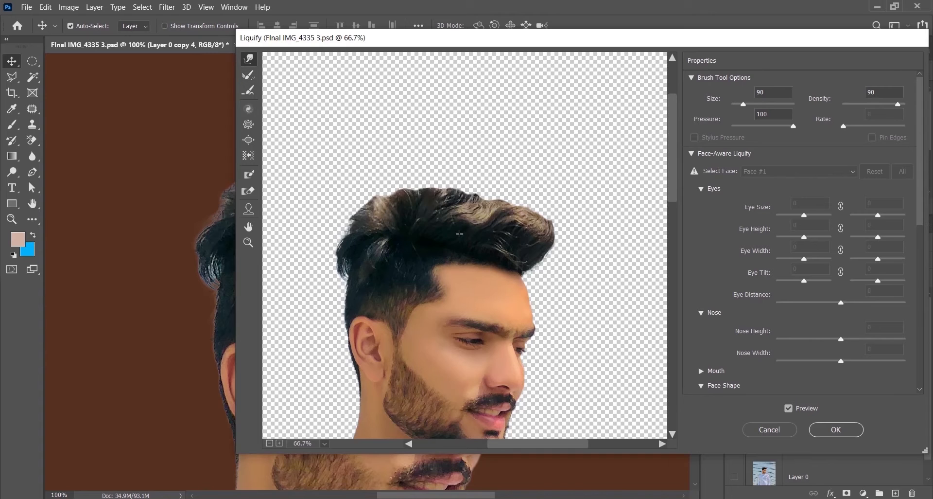
{"action": "key", "text": "Return"}
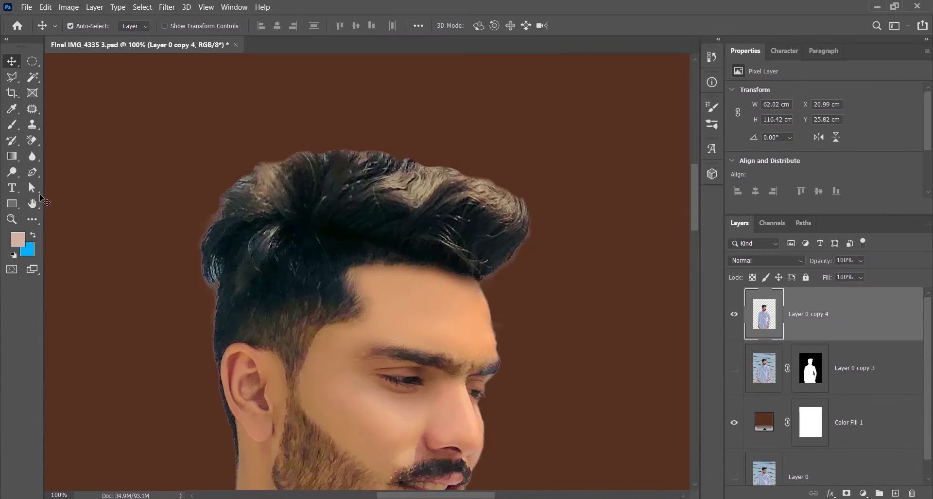
Smudge the hair's outer edge with a bristle-like tip at 53% strength to form soft strands over the background.
{"action": "right_click", "coordinate": [32, 156]}
{"action": "left_click", "coordinate": [67, 181]}
{"action": "right_click", "coordinate": [375, 154]}
{"action": "left_click", "coordinate": [569, 289]}
{"action": "left_click", "coordinate": [366, 152]}
{"action": "key", "text": "ctrl+plus"}
{"action": "left_click_drag", "start_coordinate": [94, 172], "coordinate": [173, 266]}
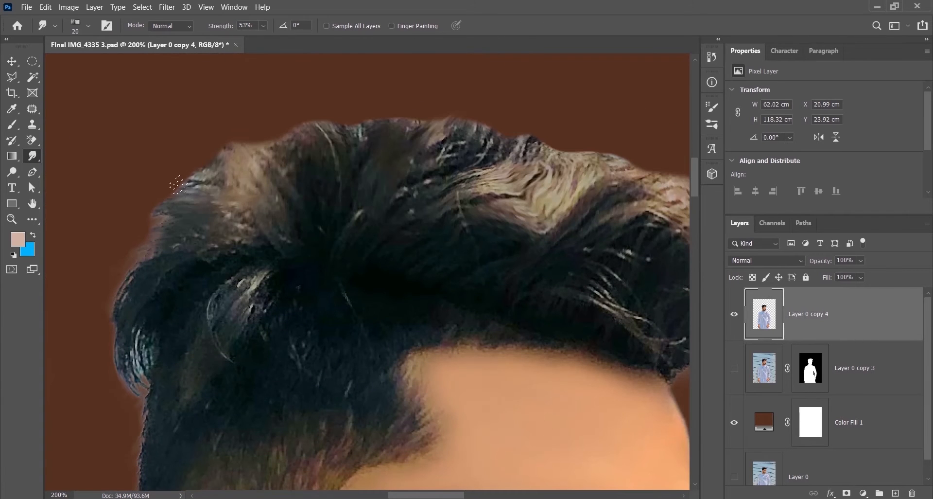
{"action": "key", "text": "ctrl+minus"}
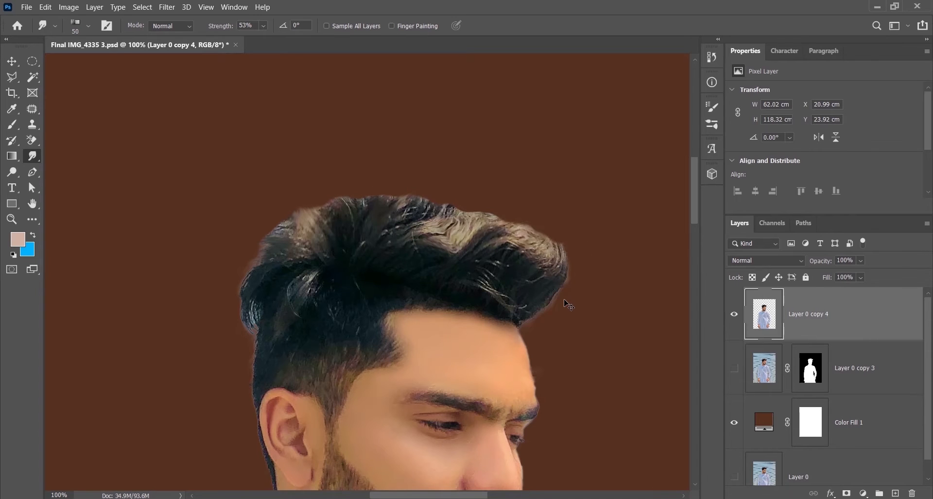
{"action": "key", "text": "v"}
{"action": "key", "text": "ctrl+plus"}
{"action": "key", "text": "ctrl+minus"}
Erase the leftover fringe around the hair with the 45 px bristle-like Brush in Clear mode and save the file.
{"action": "left_click", "coordinate": [12, 124]}
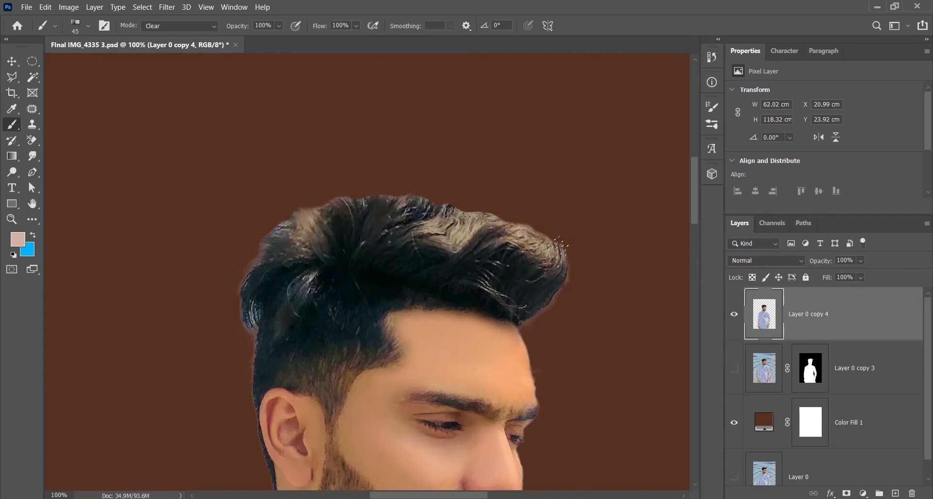
{"action": "key", "text": "ctrl+plus"}
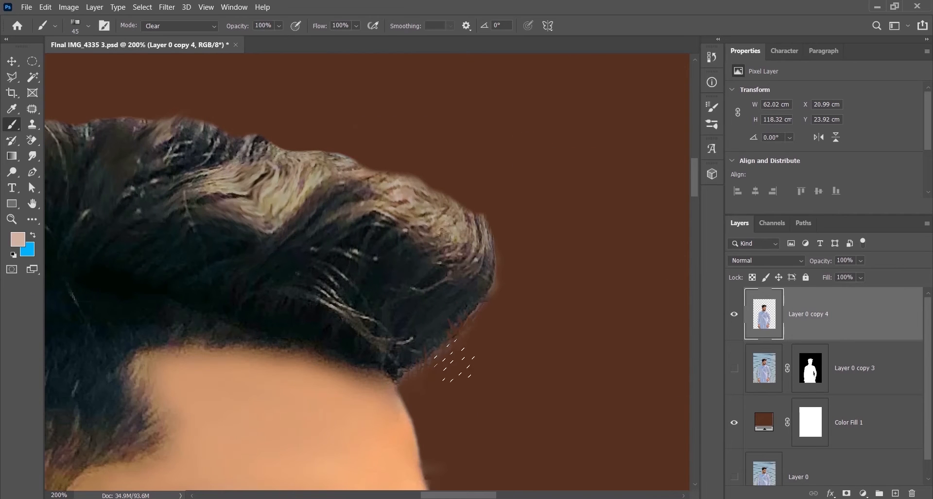
{"action": "mouse_move", "coordinate": [410, 155]}
{"action": "left_mouse_down"}
{"action": "mouse_move", "coordinate": [504, 165]}
{"action": "mouse_move", "coordinate": [348, 134]}
{"action": "left_mouse_up"}
{"action": "left_click_drag", "start_coordinate": [348, 105], "coordinate": [491, 115]}
{"action": "left_click_drag", "start_coordinate": [423, 124], "coordinate": [350, 127]}
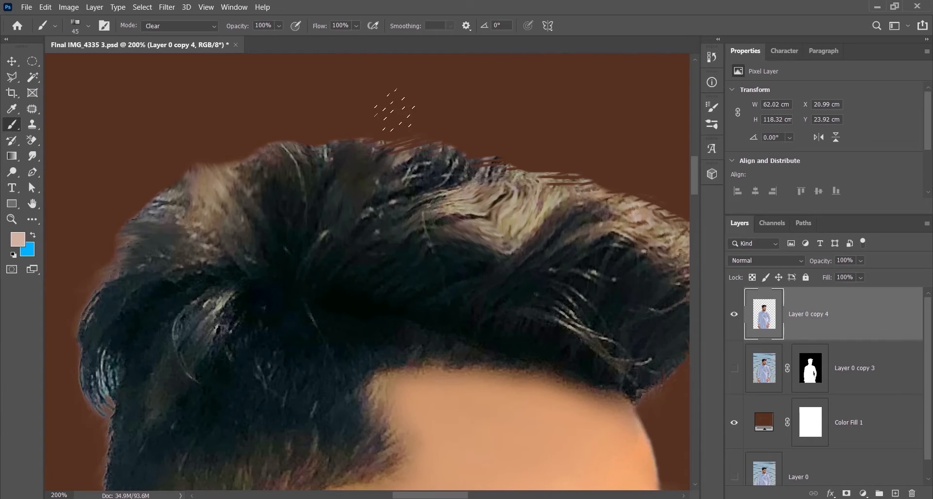
{"action": "left_click_drag", "start_coordinate": [150, 141], "coordinate": [247, 120]}
{"action": "left_click_drag", "start_coordinate": [237, 192], "coordinate": [262, 178]}
{"action": "mouse_move", "coordinate": [158, 410]}
{"action": "left_mouse_down"}
{"action": "mouse_move", "coordinate": [250, 338]}
{"action": "mouse_move", "coordinate": [233, 265]}
{"action": "mouse_move", "coordinate": [258, 287]}
{"action": "left_mouse_up"}
{"action": "key", "text": "ctrl+minus"}
{"action": "key", "text": "ctrl+minus"}
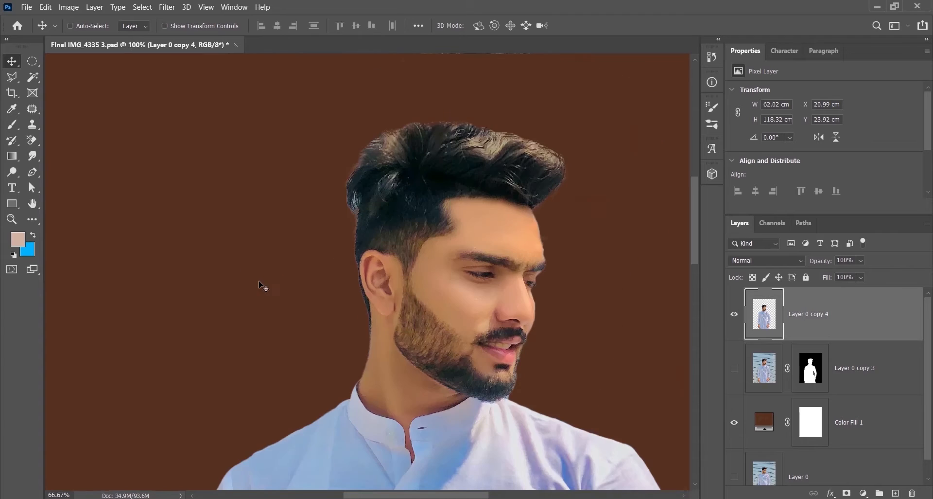
{"action": "key", "text": "ctrl+s"}
Duplicate Layer 0 copy 4 and add a Curves adjustment clipped to the duplicate that darkens the man.
{"action": "key", "text": "ctrl+0"}
{"action": "left_click_drag", "start_coordinate": [307, 125], "coordinate": [424, 201]}
{"action": "key", "text": "ctrl+minus"}
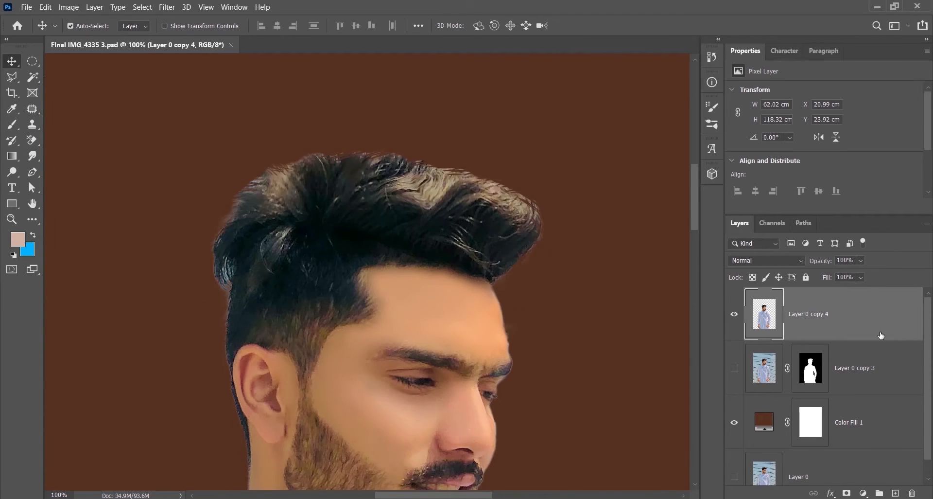
{"action": "key", "text": "ctrl+j"}
{"action": "left_click", "coordinate": [863, 493]}
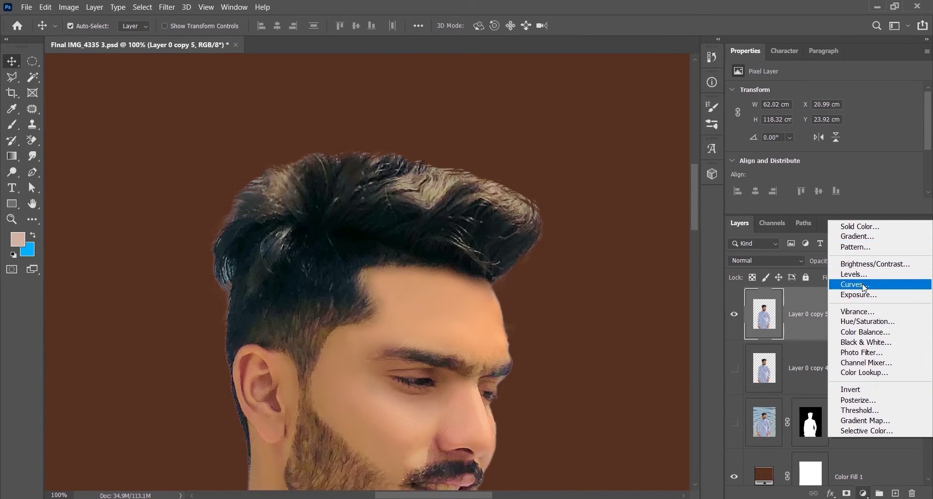
{"action": "left_click", "coordinate": [863, 286]}
{"action": "key", "text": "ctrl+alt+g"}
{"action": "left_click_drag", "start_coordinate": [836, 164], "coordinate": [850, 171]}
Paint black on the Curves 1 mask with a soft round brush at 66% opacity over the hands and sleeves.
{"action": "left_click", "coordinate": [834, 314]}
{"action": "key", "text": "b"}
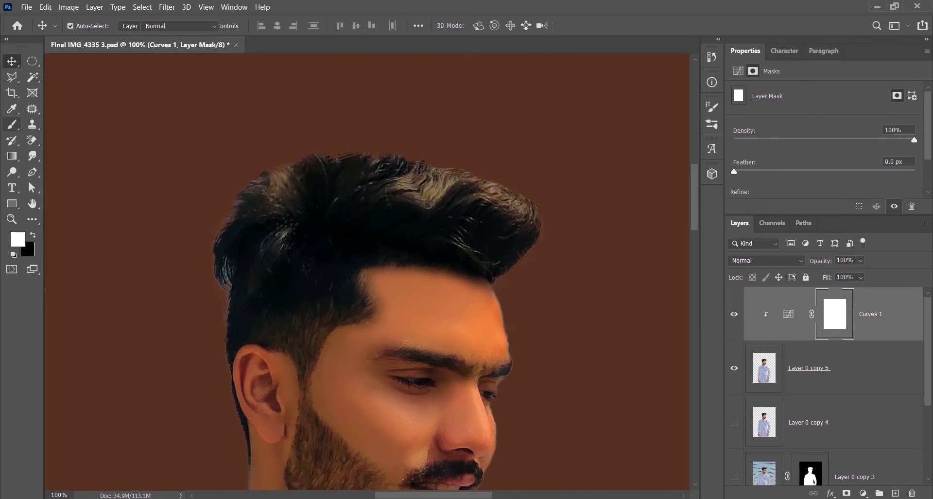
{"action": "right_click", "coordinate": [352, 228]}
{"action": "left_click", "coordinate": [457, 191]}
{"action": "left_click", "coordinate": [586, 5]}
{"action": "key", "text": "ctrl+0"}
{"action": "key", "text": "bracketright"}
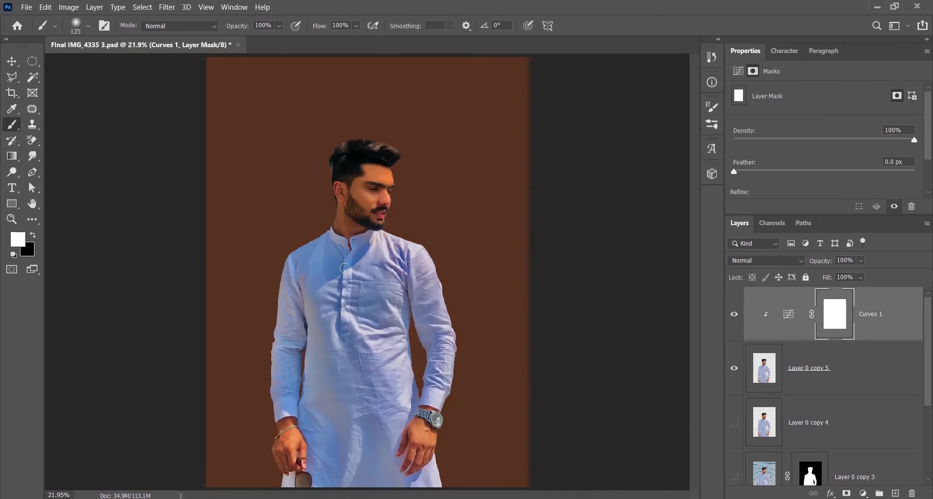
{"action": "key", "text": "ctrl+plus"}
{"action": "key", "text": "ctrl+plus"}
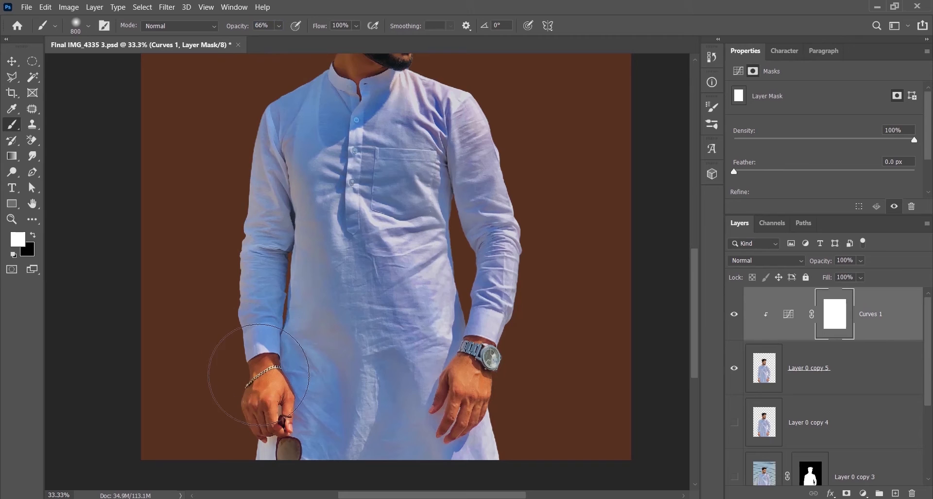
{"action": "key", "text": "x"}
{"action": "key", "text": "bracketleft"}
{"action": "key", "text": "bracketleft"}
{"action": "left_click_drag", "start_coordinate": [265, 427], "coordinate": [268, 384]}
{"action": "left_click_drag", "start_coordinate": [464, 409], "coordinate": [470, 372]}
{"action": "mouse_move", "coordinate": [483, 330]}
{"action": "left_mouse_down"}
{"action": "mouse_move", "coordinate": [472, 393]}
{"action": "mouse_move", "coordinate": [461, 204]}
{"action": "left_mouse_up"}
{"action": "left_click_drag", "start_coordinate": [258, 216], "coordinate": [248, 382]}
{"action": "key", "text": "ctrl+z"}
{"action": "left_click_drag", "start_coordinate": [262, 239], "coordinate": [251, 398]}
Lighten the front of the kurta by painting black on the Curves 1 mask with a much larger soft brush.
{"action": "key", "text": "bracketright"}
{"action": "key", "text": "bracketright"}
{"action": "key", "text": "bracketright"}
{"action": "key", "text": "bracketright"}
{"action": "key", "text": "bracketright"}
{"action": "left_click_drag", "start_coordinate": [340, 427], "coordinate": [328, 305]}
{"action": "mouse_move", "coordinate": [327, 473]}
{"action": "left_mouse_down"}
{"action": "mouse_move", "coordinate": [342, 409]}
{"action": "mouse_move", "coordinate": [336, 262]}
{"action": "left_mouse_up"}
{"action": "key", "text": "ctrl+z"}
{"action": "left_click_drag", "start_coordinate": [423, 140], "coordinate": [412, 301]}
{"action": "mouse_move", "coordinate": [336, 249]}
{"action": "left_mouse_down"}
{"action": "mouse_move", "coordinate": [355, 358]}
{"action": "mouse_move", "coordinate": [378, 250]}
{"action": "left_mouse_up"}
{"action": "left_click_drag", "start_coordinate": [435, 253], "coordinate": [364, 474]}
Lower the brush opacity to 30% and paint black on the Curves 1 mask to bring back light on the face.
{"action": "key", "text": "ctrl+plus"}
{"action": "key", "text": "ctrl+plus"}
{"action": "left_click_drag", "start_coordinate": [420, 313], "coordinate": [390, 276]}
{"action": "key", "text": "ctrl+plus"}
{"action": "key", "text": "ctrl+z"}
{"action": "key", "text": "3"}
{"action": "left_click_drag", "start_coordinate": [427, 335], "coordinate": [453, 370]}
{"action": "key", "text": "bracketright"}
{"action": "key", "text": "bracketright"}
{"action": "key", "text": "bracketright"}
{"action": "mouse_move", "coordinate": [480, 219]}
{"action": "left_mouse_down"}
{"action": "mouse_move", "coordinate": [490, 305]}
{"action": "mouse_move", "coordinate": [396, 386]}
{"action": "left_mouse_up"}
{"action": "key", "text": "bracketleft"}
{"action": "left_click_drag", "start_coordinate": [340, 443], "coordinate": [328, 370]}
{"action": "key", "text": "bracketleft"}
{"action": "mouse_move", "coordinate": [346, 458]}
{"action": "left_mouse_down"}
{"action": "mouse_move", "coordinate": [344, 364]}
{"action": "mouse_move", "coordinate": [326, 282]}
{"action": "left_mouse_up"}
{"action": "left_click_drag", "start_coordinate": [430, 231], "coordinate": [427, 302]}
{"action": "left_click_drag", "start_coordinate": [457, 174], "coordinate": [422, 292]}
Lighten the cheeks, forehead and hair on the Curves 1 mask with a 200 px brush and save the file.
{"action": "key", "text": "bracketright"}
{"action": "key", "text": "bracketright"}
{"action": "key", "text": "bracketright"}
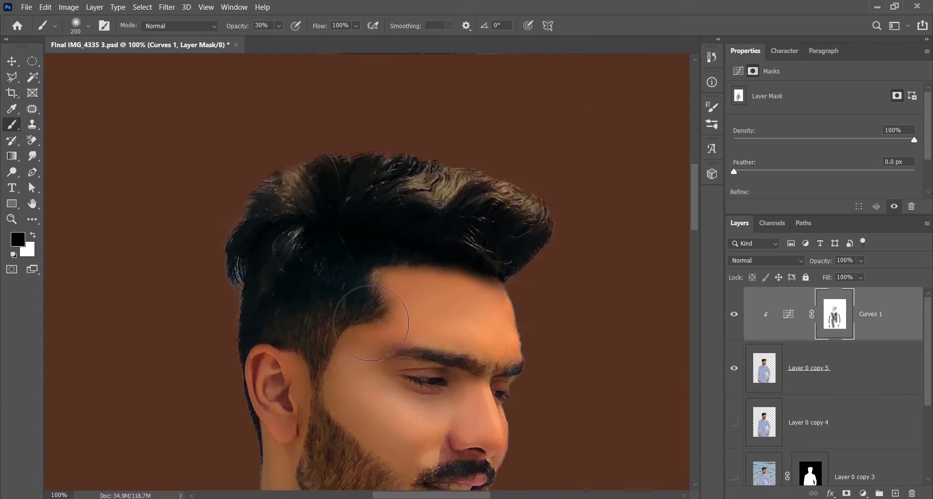
{"action": "left_click_drag", "start_coordinate": [420, 409], "coordinate": [421, 249]}
{"action": "left_click_drag", "start_coordinate": [464, 340], "coordinate": [406, 189]}
{"action": "left_click_drag", "start_coordinate": [341, 374], "coordinate": [378, 314]}
{"action": "left_click_drag", "start_coordinate": [429, 278], "coordinate": [413, 347]}
{"action": "key", "text": "v"}
{"action": "key", "text": "ctrl+s"}
Add a Levels adjustment clipped to Layer 0 copy 5 and set its midtone value to 0.94.
{"action": "left_click", "coordinate": [822, 371]}
{"action": "left_click", "coordinate": [864, 493]}
{"action": "left_click", "coordinate": [854, 333]}
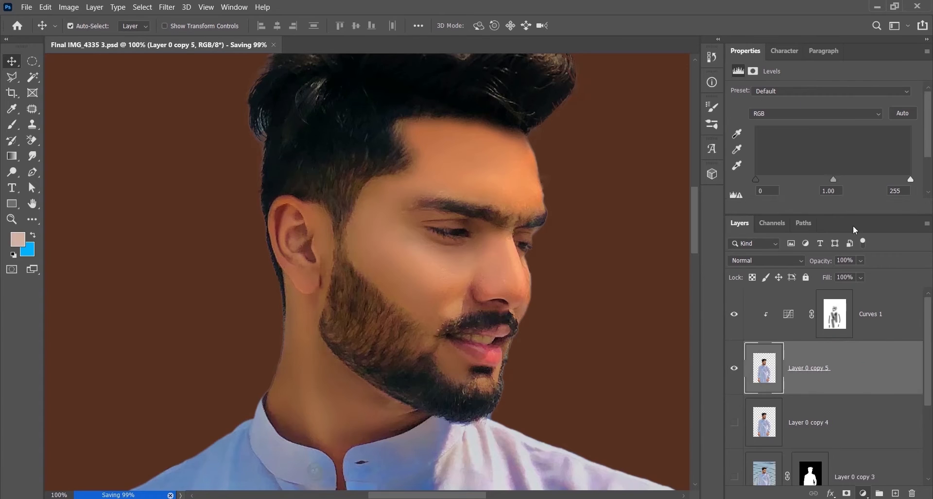
{"action": "left_click_drag", "start_coordinate": [834, 179], "coordinate": [837, 179]}
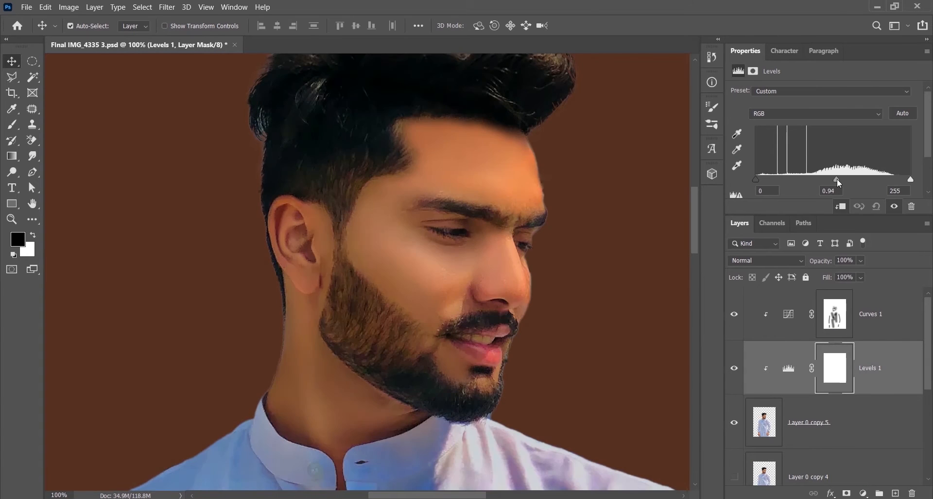
Paint black on the Levels 1 mask over the face, ear and neck, and touch up the Curves 1 mask at 70% opacity.
{"action": "left_click", "coordinate": [12, 125]}
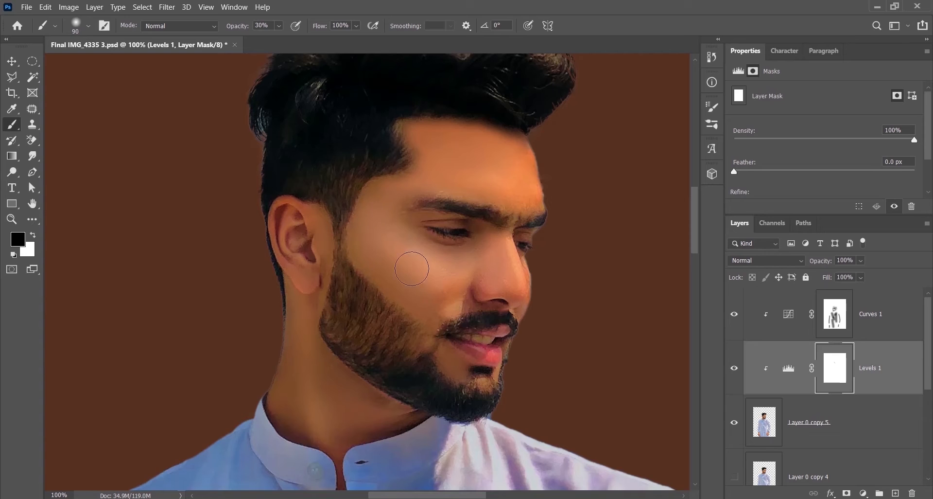
{"action": "key", "text": "bracketright"}
{"action": "key", "text": "bracketright"}
{"action": "left_click_drag", "start_coordinate": [310, 367], "coordinate": [312, 439]}
{"action": "left_click_drag", "start_coordinate": [289, 246], "coordinate": [278, 220]}
{"action": "left_click_drag", "start_coordinate": [403, 254], "coordinate": [395, 80]}
{"action": "key", "text": "ctrl+minus"}
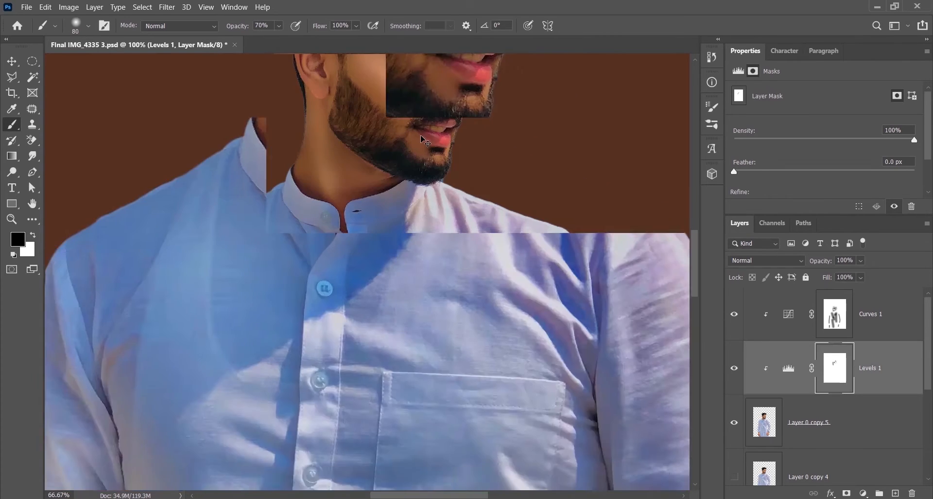
{"action": "left_click_drag", "start_coordinate": [438, 142], "coordinate": [469, 252]}
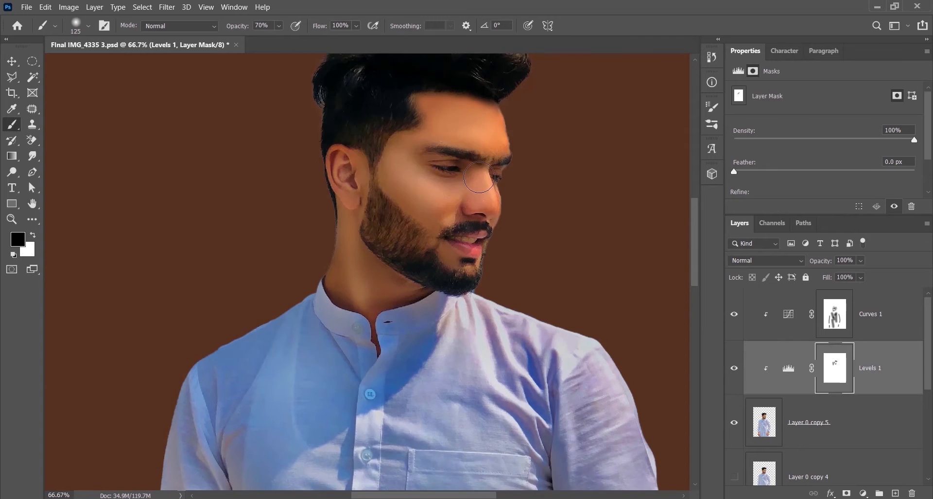
{"action": "key", "text": "alt+bracketright"}
{"action": "left_click_drag", "start_coordinate": [490, 133], "coordinate": [450, 113]}
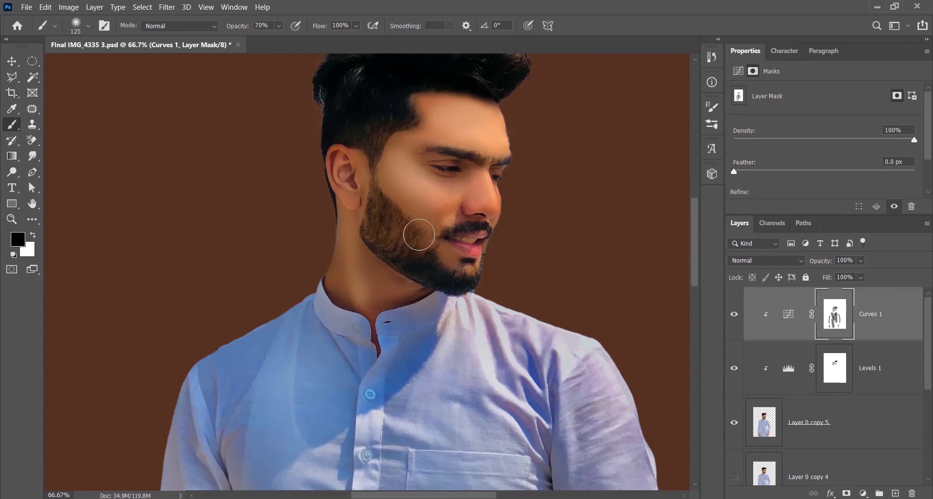
Paint black at 70% opacity on the Levels 1 mask over the kurta's front and sleeves.
{"action": "key", "text": "alt+bracketleft"}
{"action": "left_click_drag", "start_coordinate": [437, 419], "coordinate": [444, 190]}
{"action": "key", "text": "ctrl+minus"}
{"action": "key", "text": "bracketright"}
{"action": "key", "text": "bracketright"}
{"action": "key", "text": "bracketright"}
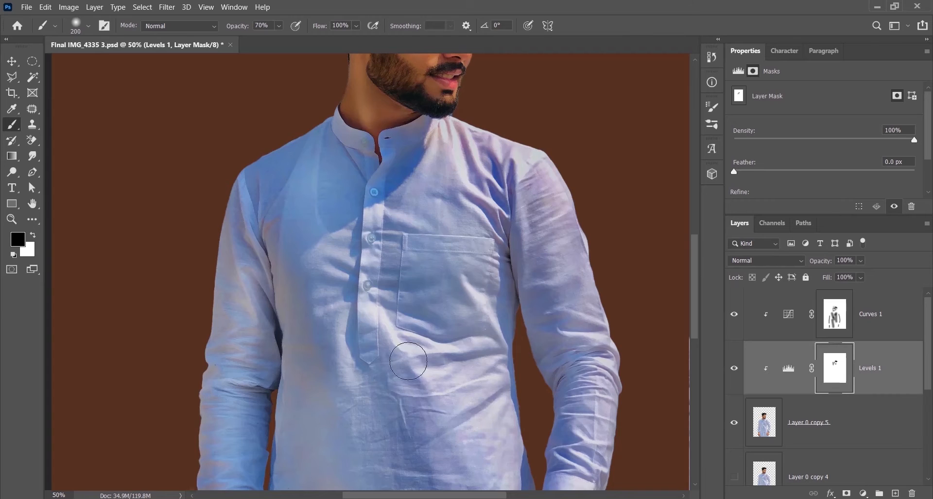
{"action": "left_click_drag", "start_coordinate": [409, 361], "coordinate": [406, 321]}
{"action": "key", "text": "ctrl+minus"}
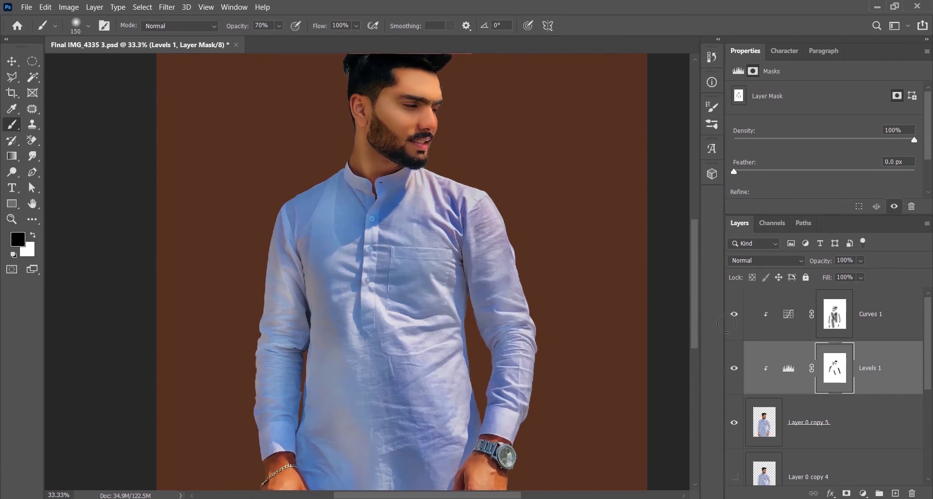
Darken the Levels 1 midtones further and make the Levels 1 mask active for painting.
{"action": "left_click", "coordinate": [789, 368]}
{"action": "left_click_drag", "start_coordinate": [840, 179], "coordinate": [851, 181]}
{"action": "left_click", "coordinate": [833, 369]}
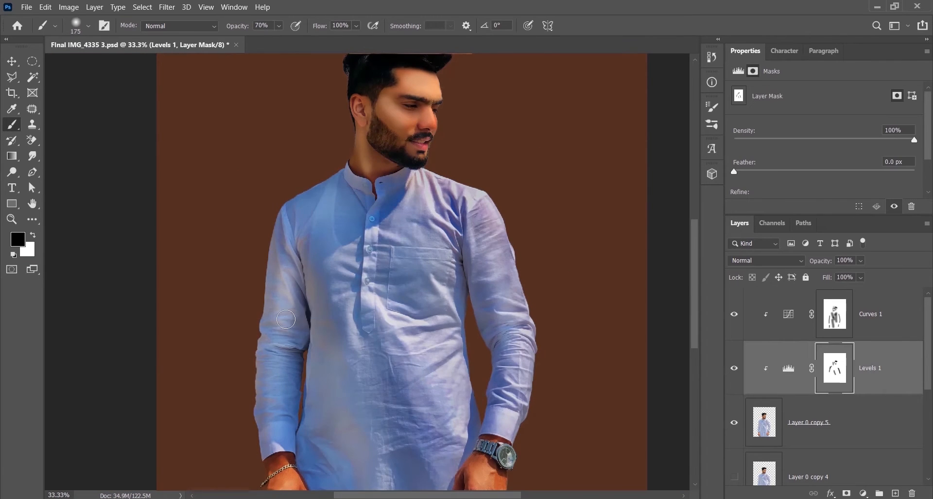
Paint black at 70% opacity on the Levels 1 mask over the kurta's sleeves and cuffs.
{"action": "key", "text": "bracketright"}
{"action": "key", "text": "bracketright"}
{"action": "key", "text": "bracketright"}
{"action": "left_click_drag", "start_coordinate": [281, 330], "coordinate": [294, 228]}
{"action": "key", "text": "bracketleft"}
{"action": "key", "text": "bracketleft"}
{"action": "key", "text": "bracketleft"}
{"action": "left_click_drag", "start_coordinate": [277, 364], "coordinate": [275, 462]}
{"action": "left_click_drag", "start_coordinate": [504, 417], "coordinate": [513, 368]}
Paint over the chest pocket area and lower kurta on the Levels 1 mask with a larger black brush.
{"action": "key", "text": "bracketright"}
{"action": "key", "text": "bracketright"}
{"action": "key", "text": "bracketright"}
{"action": "key", "text": "bracketright"}
{"action": "key", "text": "bracketright"}
{"action": "mouse_move", "coordinate": [425, 258]}
{"action": "left_mouse_down"}
{"action": "mouse_move", "coordinate": [440, 430]}
{"action": "mouse_move", "coordinate": [455, 314]}
{"action": "left_mouse_up"}
{"action": "left_click_drag", "start_coordinate": [468, 352], "coordinate": [464, 437]}
{"action": "key", "text": "bracketleft"}
{"action": "key", "text": "bracketleft"}
{"action": "key", "text": "bracketleft"}
{"action": "key", "text": "bracketleft"}
{"action": "key", "text": "bracketleft"}
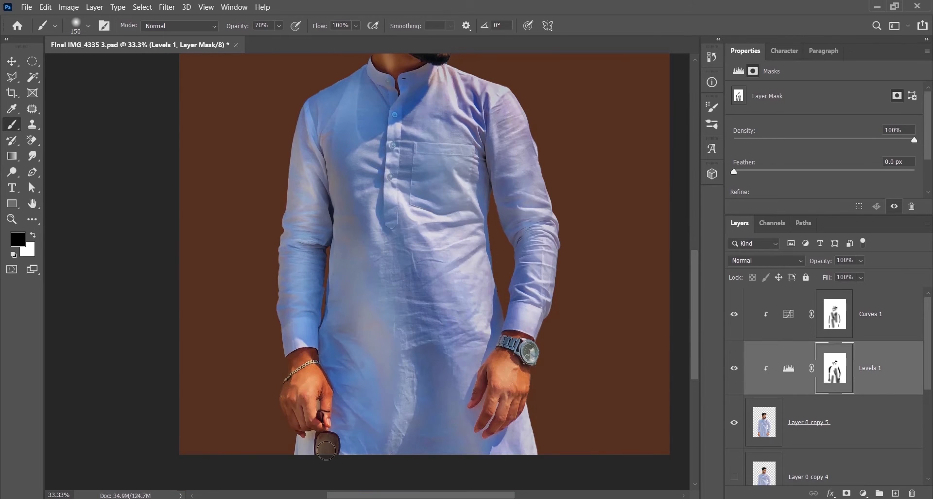
Paint black on the Curves 1 mask over the kurta with a soft 300 px brush at 40% opacity.
{"action": "key", "text": "alt+bracketright"}
{"action": "key", "text": "ctrl+minus"}
{"action": "key", "text": "bracketright"}
{"action": "key", "text": "bracketright"}
{"action": "key", "text": "bracketright"}
{"action": "key", "text": "bracketright"}
{"action": "key", "text": "4"}
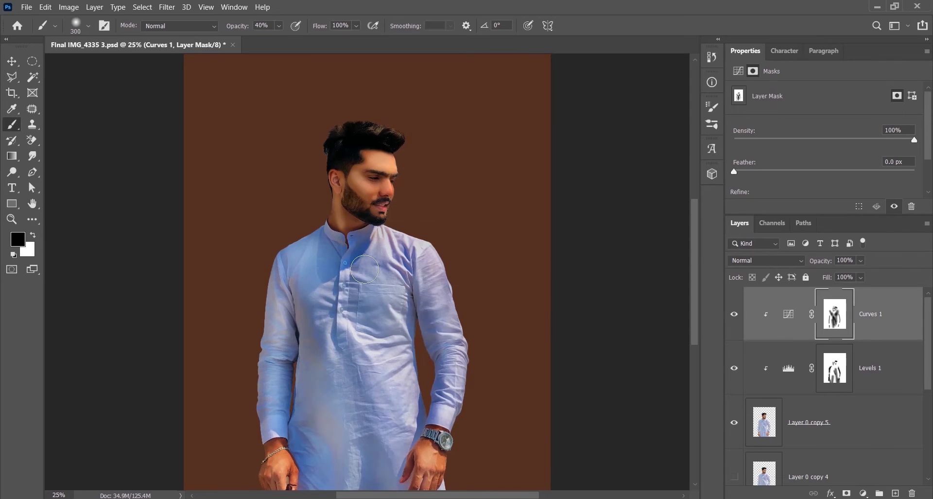
Touch up the Curves 1 mask over the face with a smaller black brush at 40% opacity.
{"action": "key", "text": "ctrl+plus"}
{"action": "key", "text": "ctrl+plus"}
{"action": "scroll", "coordinate": [456, 267], "scroll_direction": "up", "scroll_amount": 3}
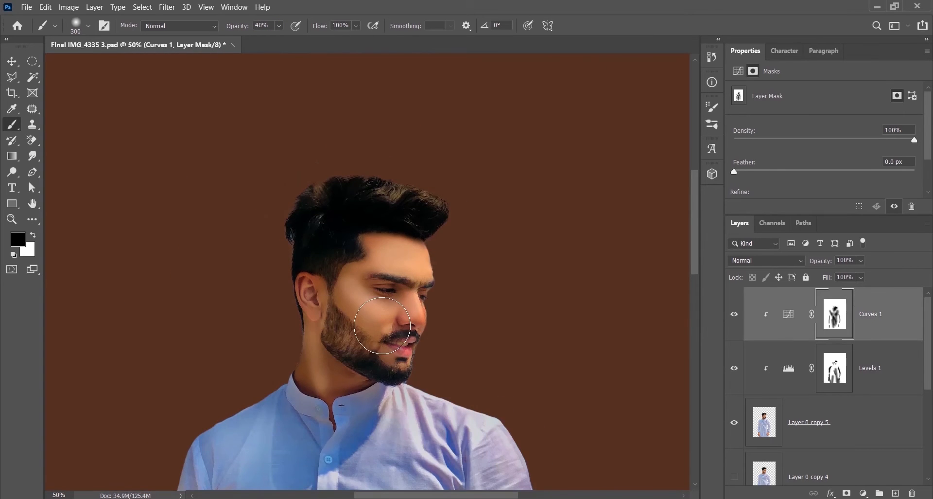
{"action": "key", "text": "ctrl+plus"}
{"action": "key", "text": "bracketleft"}
{"action": "key", "text": "bracketleft"}
{"action": "key", "text": "bracketleft"}
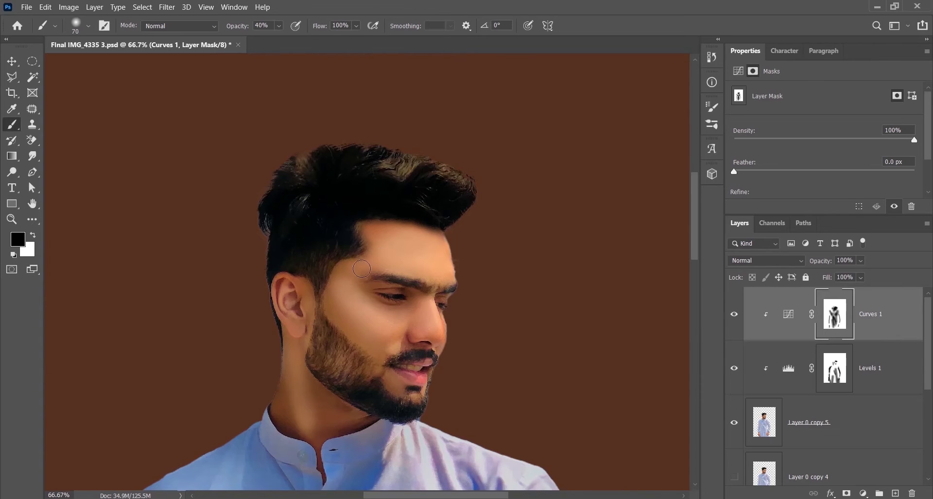
{"action": "key", "text": "ctrl+0"}
{"action": "key", "text": "ctrl+plus"}
{"action": "left_click_drag", "start_coordinate": [376, 443], "coordinate": [413, 320]}
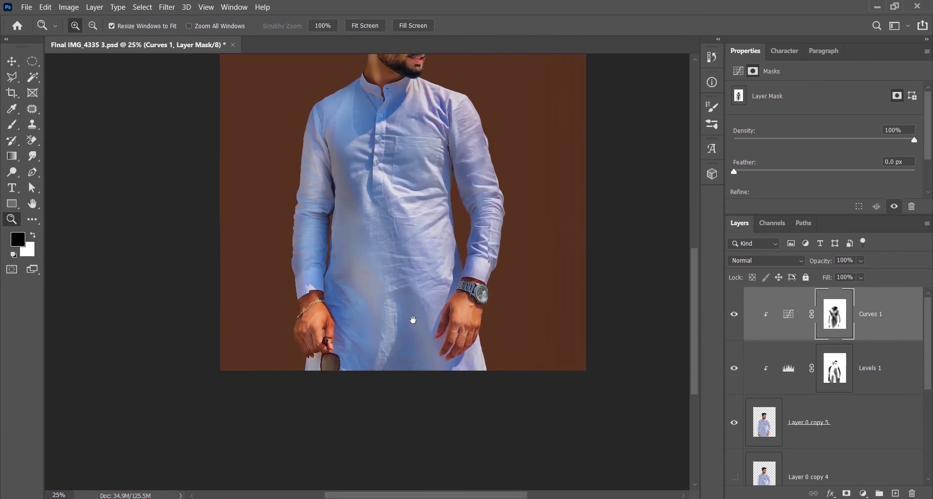
Save the document and compare the portrait with the Curves 1 and Levels 1 adjustments hidden and shown.
{"action": "key", "text": "v"}
{"action": "key", "text": "ctrl+s"}
{"action": "key", "text": "ctrl+0"}
{"action": "left_click", "coordinate": [736, 316]}
{"action": "left_click", "coordinate": [735, 315]}
{"action": "left_click", "coordinate": [735, 369]}
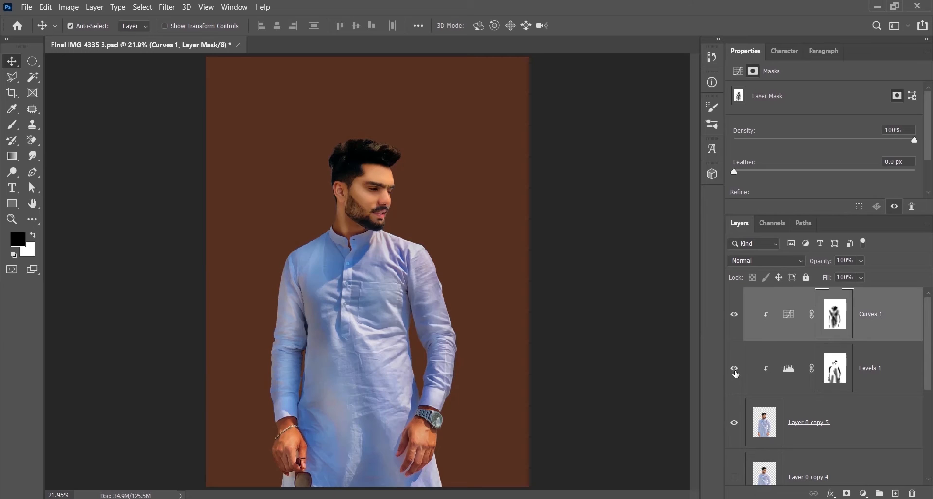
Reduce the Levels 1 layer's opacity to 89% and save the document.
{"action": "left_click", "coordinate": [870, 368]}
{"action": "mouse_move", "coordinate": [821, 261]}
{"action": "left_mouse_down"}
{"action": "mouse_move", "coordinate": [807, 265]}
{"action": "mouse_move", "coordinate": [827, 263]}
{"action": "left_mouse_up"}
{"action": "left_click", "coordinate": [870, 315]}
{"action": "left_click", "coordinate": [606, 372]}
{"action": "key", "text": "ctrl+s"}
{"action": "left_click", "coordinate": [870, 314]}
{"action": "left_click", "coordinate": [868, 375]}
{"action": "key", "text": "ctrl+s"}
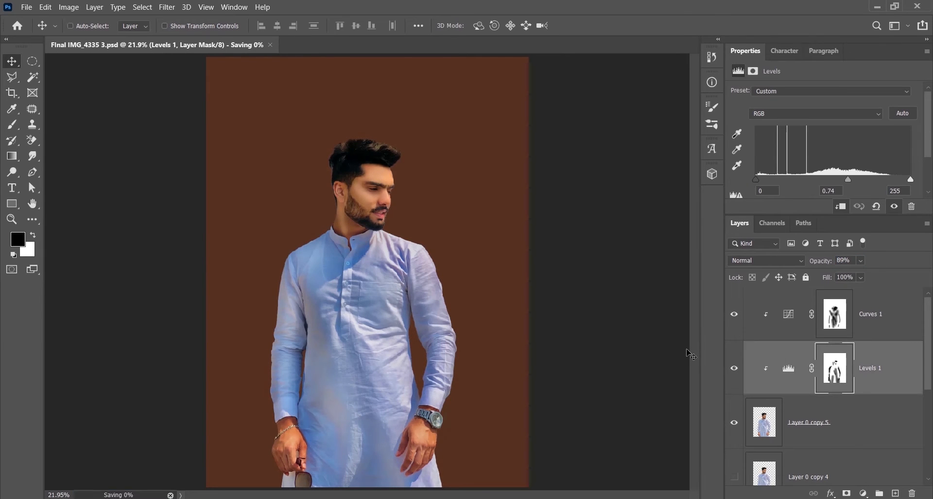
Save a new Photoshop copy of the document named Yaari Poster in the Yaari Poster folder.
{"action": "left_click", "coordinate": [861, 426]}
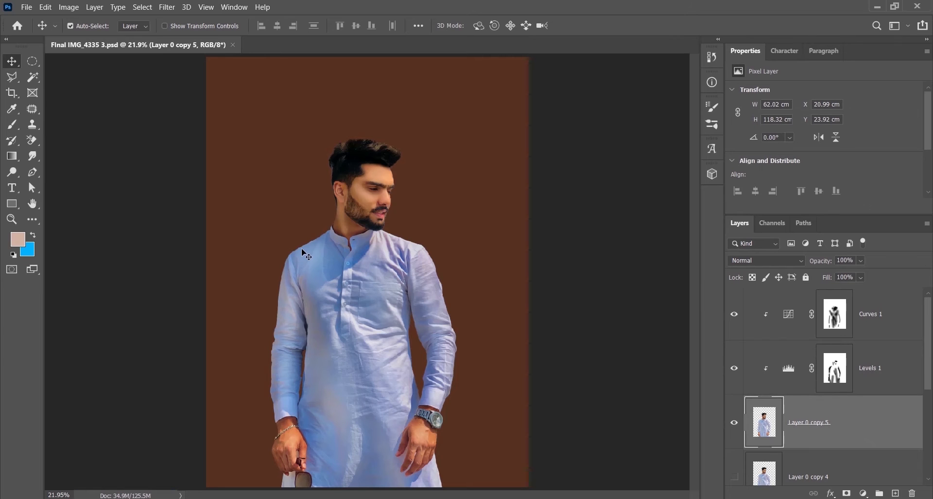
{"action": "key", "text": "ctrl+shift+s"}
{"action": "type", "text": "Yaari Poster"}
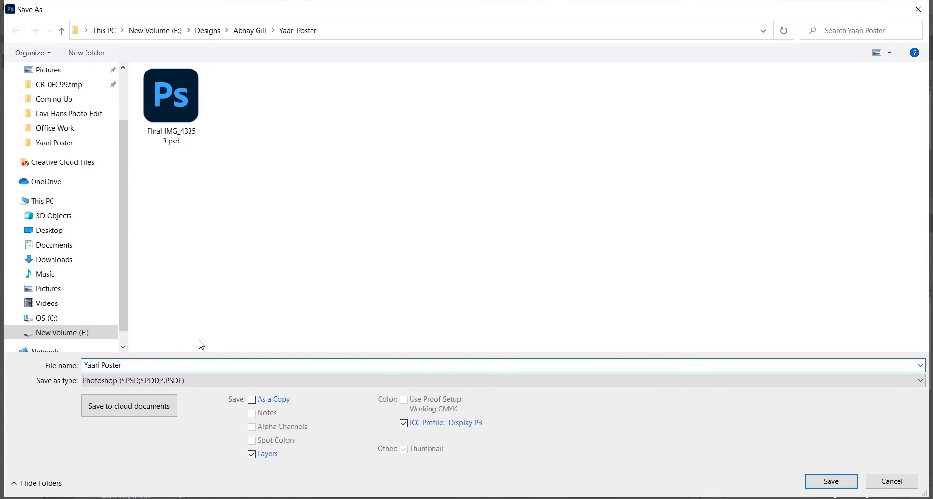
{"action": "key", "text": "Return"}
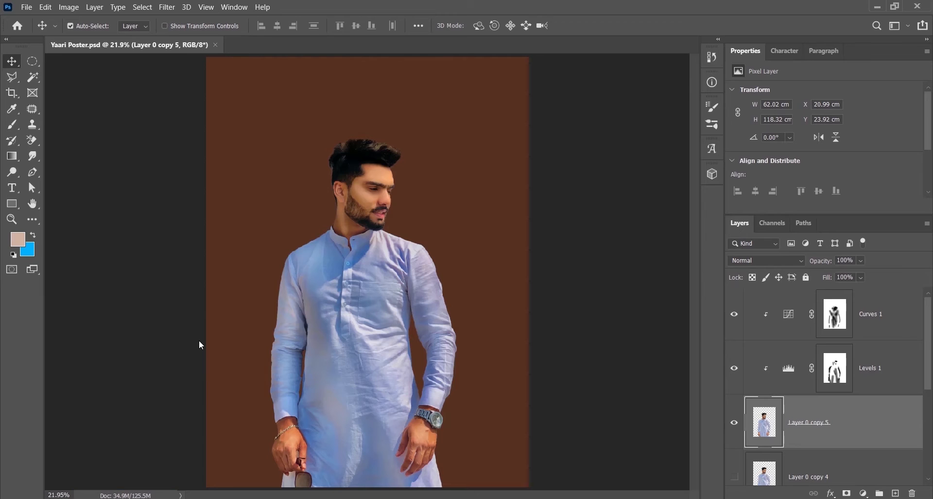
Group Curves 1, Levels 1 and Layer 0 copy 5 and name the group Photo.
{"action": "left_click", "coordinate": [876, 311]}
{"action": "left_click", "coordinate": [864, 427], "text": "shift"}
{"action": "key", "text": "ctrl+g"}
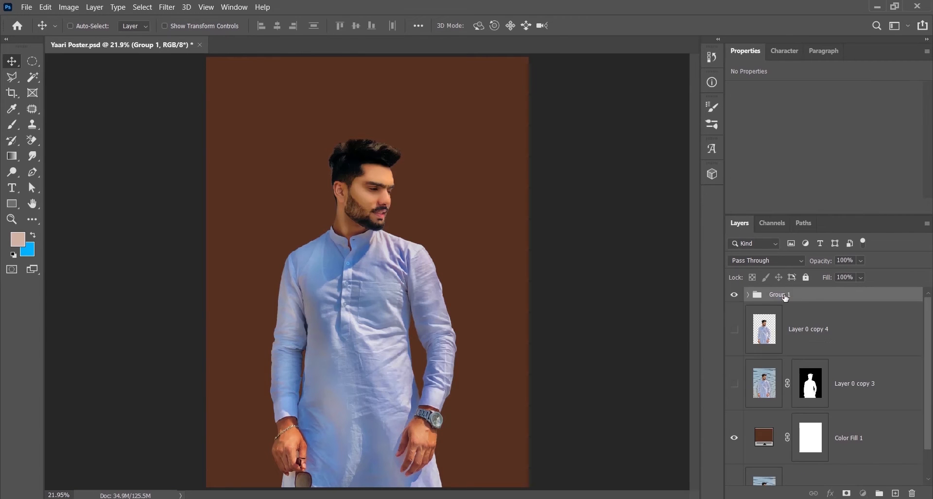
{"action": "type", "text": "Photo"}
{"action": "key", "text": "Return"}
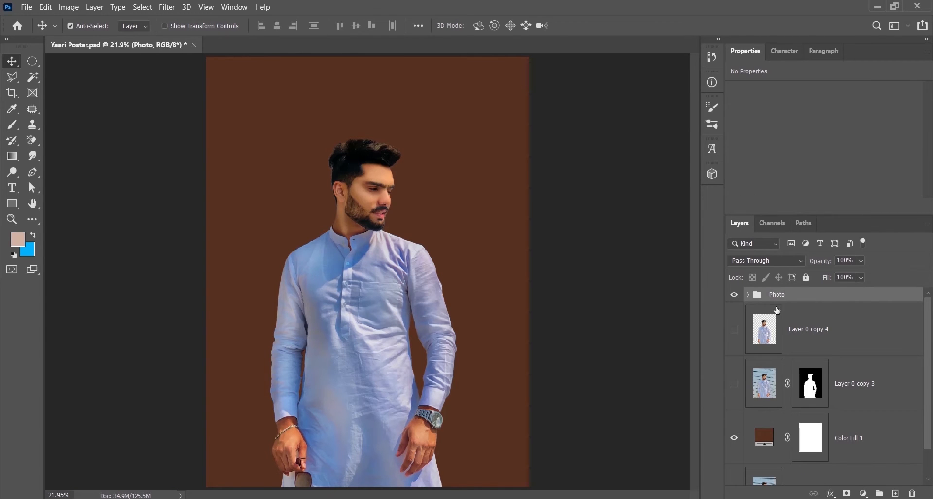
Enlarge the Photo group and move the man up against the right edge of the canvas.
{"action": "key", "text": "ctrl+t"}
{"action": "left_click_drag", "start_coordinate": [459, 127], "coordinate": [495, 64]}
{"action": "left_click_drag", "start_coordinate": [427, 233], "coordinate": [478, 234]}
{"action": "key", "text": "Return"}
Move Color Fill 1 directly beneath the Photo group and recolor it orange, ff6c00.
{"action": "left_click_drag", "start_coordinate": [764, 438], "coordinate": [777, 336]}
{"action": "double_click", "coordinate": [765, 331]}
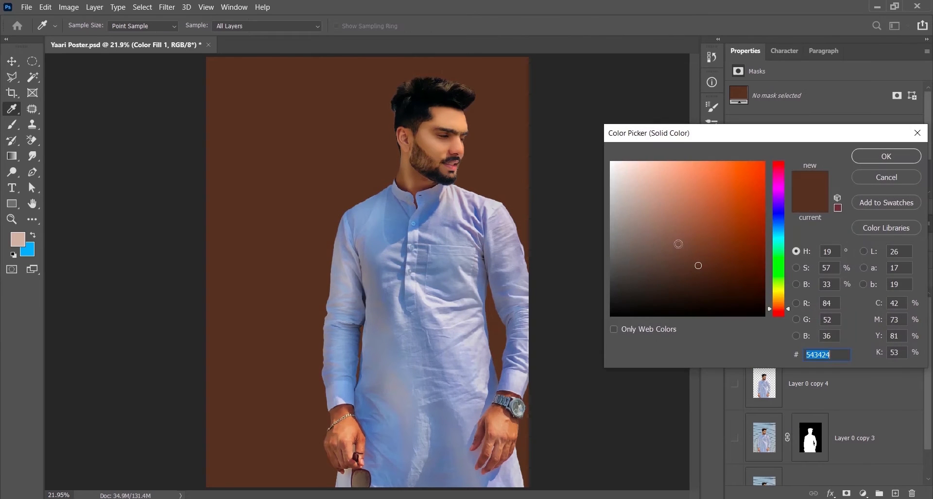
{"action": "left_click", "coordinate": [361, 430]}
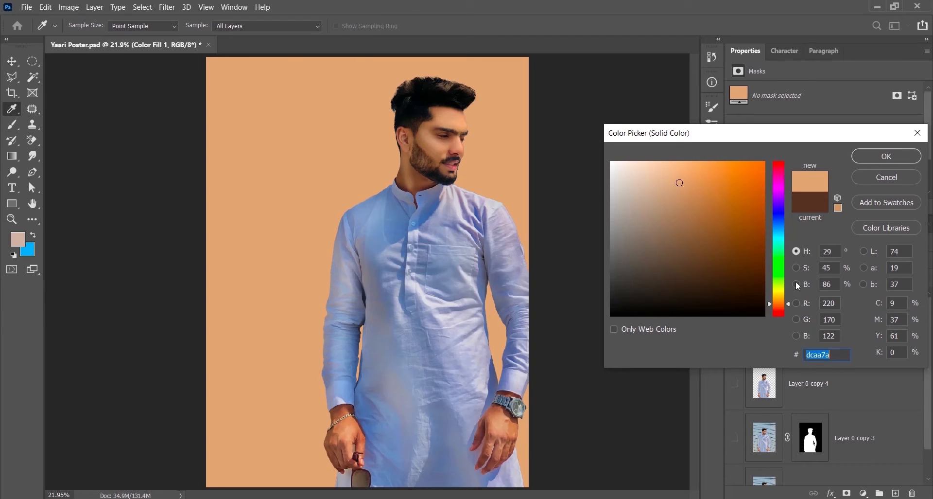
{"action": "left_click_drag", "start_coordinate": [780, 311], "coordinate": [780, 312]}
{"action": "left_click_drag", "start_coordinate": [762, 204], "coordinate": [762, 175]}
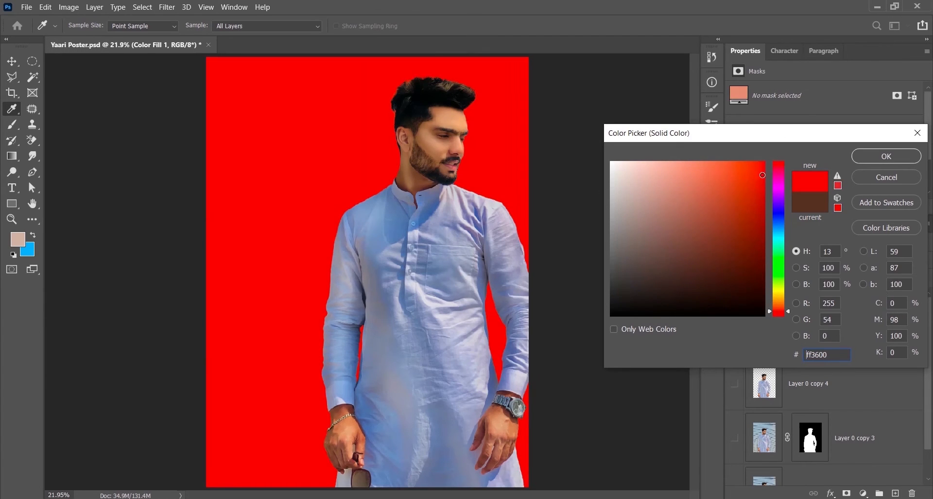
{"action": "left_click_drag", "start_coordinate": [793, 314], "coordinate": [789, 304]}
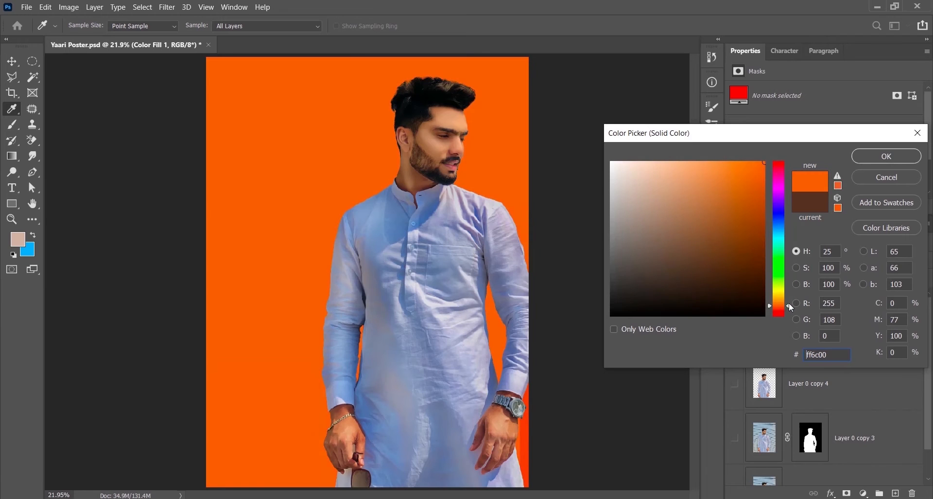
{"action": "left_click", "coordinate": [885, 156]}
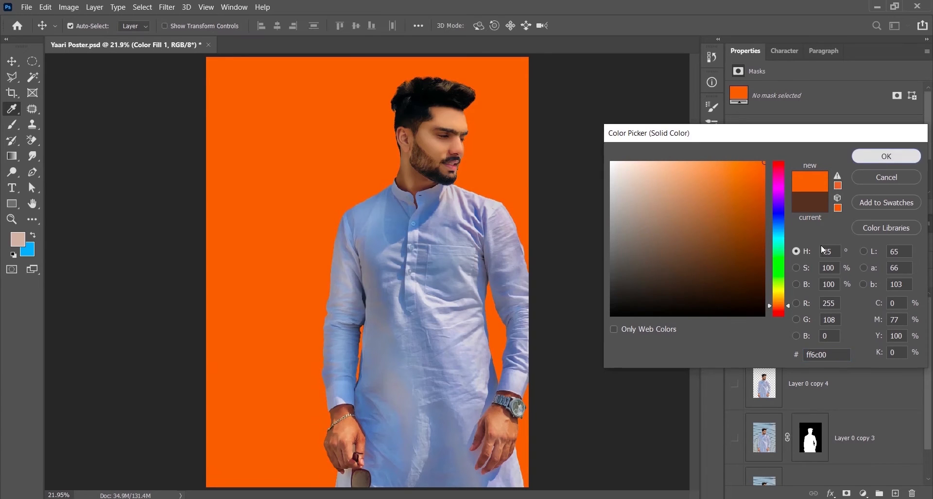
Add a Gradient Fill layer above Color Fill 1 running from black (000000) to transparent.
{"action": "left_click", "coordinate": [862, 493]}
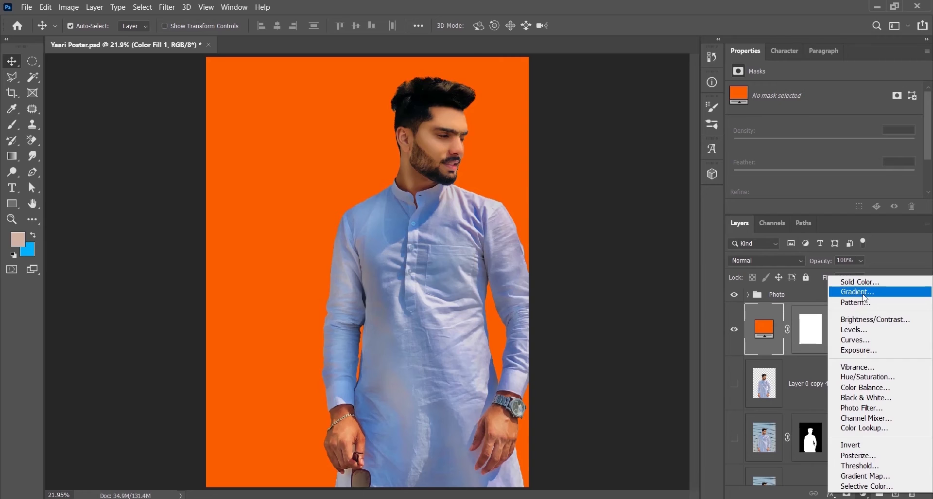
{"action": "left_click", "coordinate": [839, 292]}
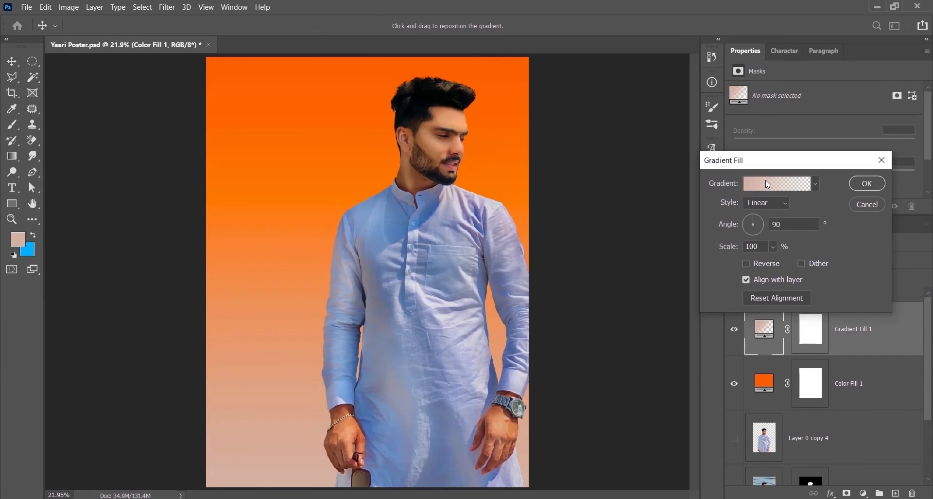
{"action": "left_click", "coordinate": [764, 185]}
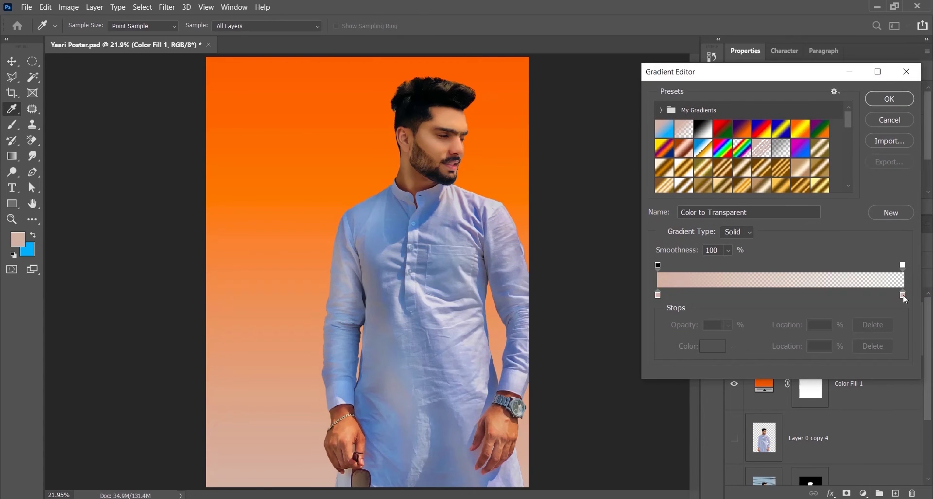
{"action": "left_click_drag", "start_coordinate": [903, 295], "coordinate": [903, 316]}
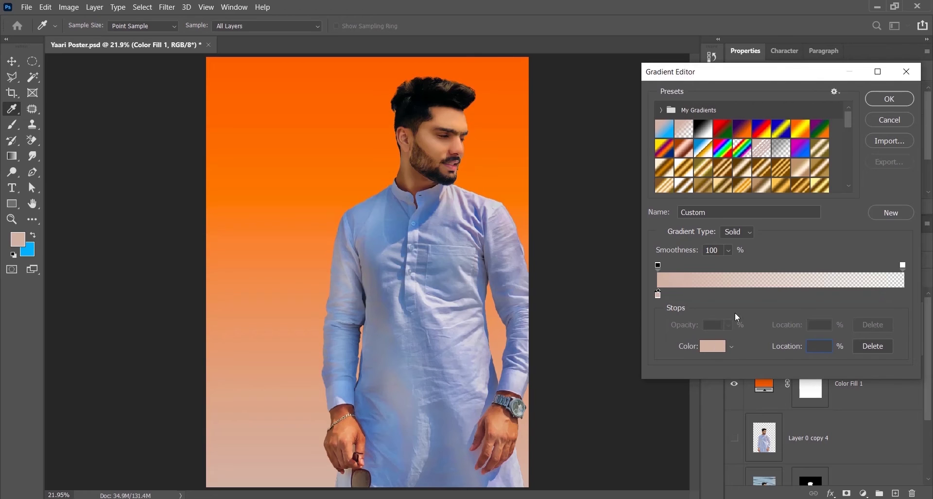
{"action": "left_click", "coordinate": [720, 348]}
{"action": "type", "text": "000000"}
{"action": "left_click", "coordinate": [908, 156]}
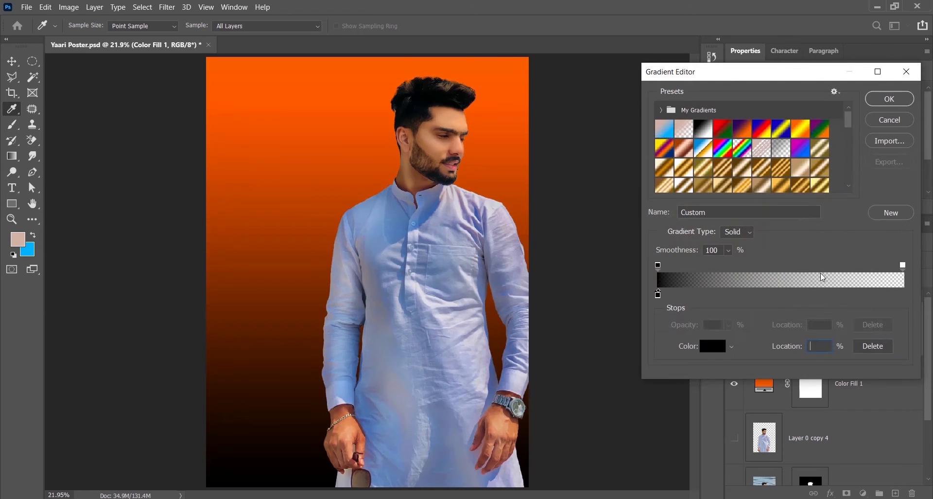
{"action": "left_click", "coordinate": [897, 99]}
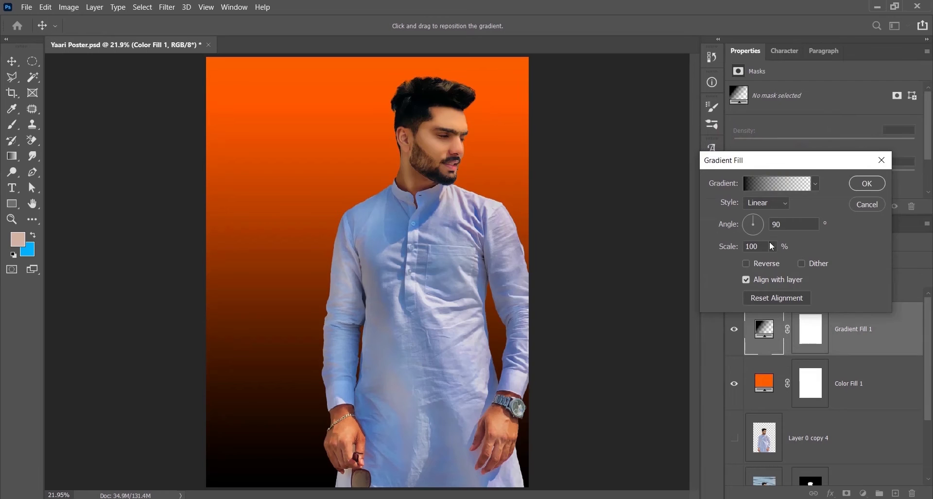
Make the gradient fill radial and reversed at 166% scale so it darkens the background's edges.
{"action": "left_click", "coordinate": [766, 203]}
{"action": "left_click", "coordinate": [764, 215]}
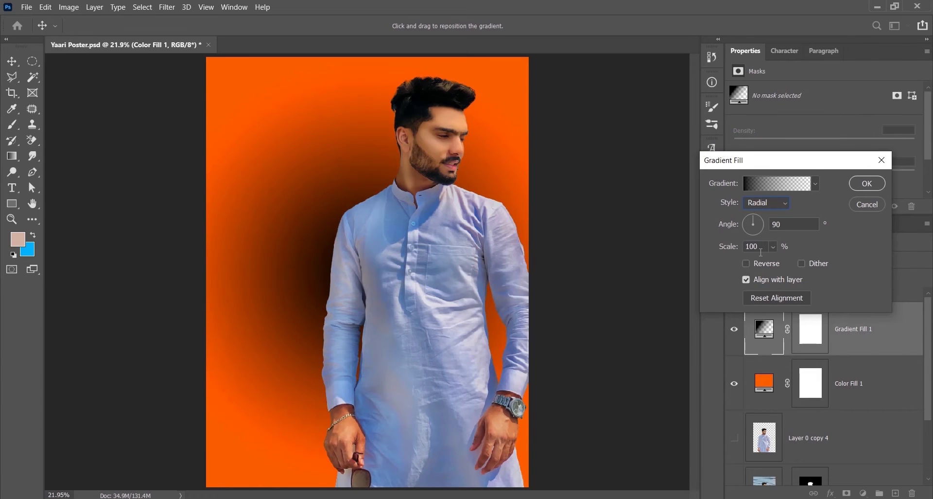
{"action": "left_click", "coordinate": [765, 263]}
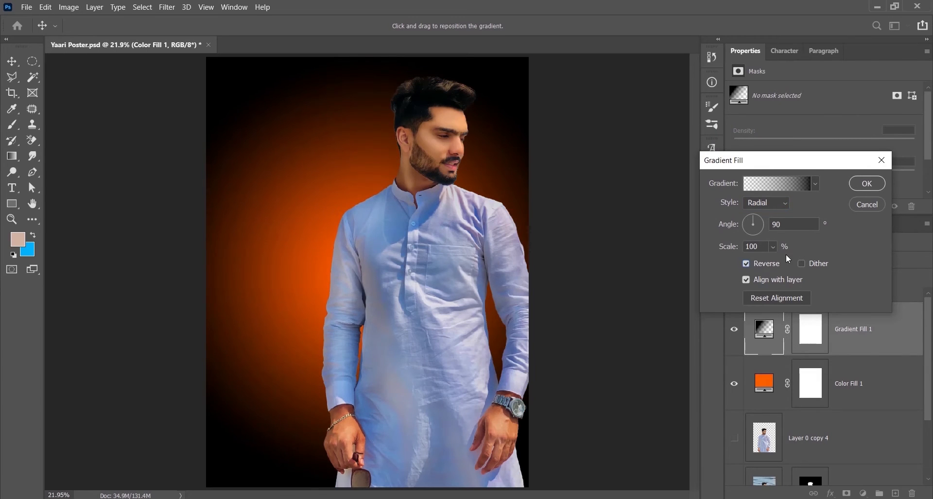
{"action": "left_click_drag", "start_coordinate": [780, 264], "coordinate": [784, 261]}
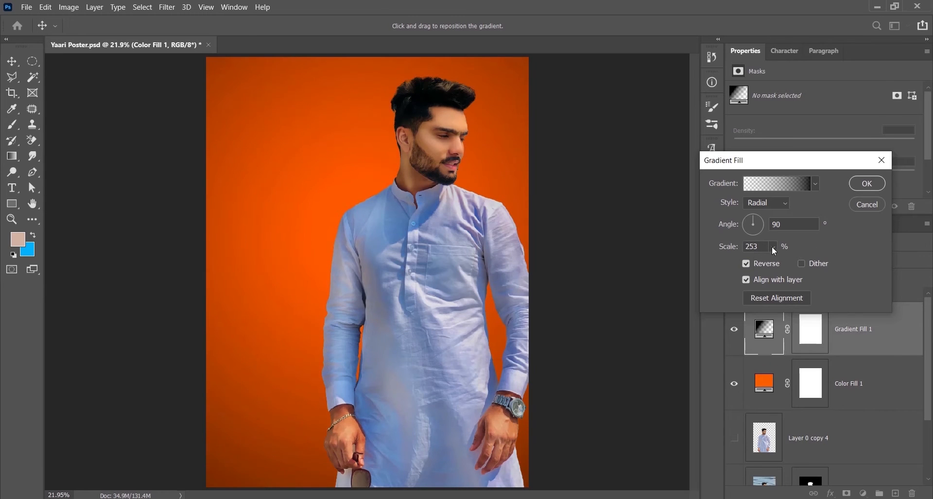
{"action": "left_click_drag", "start_coordinate": [774, 266], "coordinate": [770, 265]}
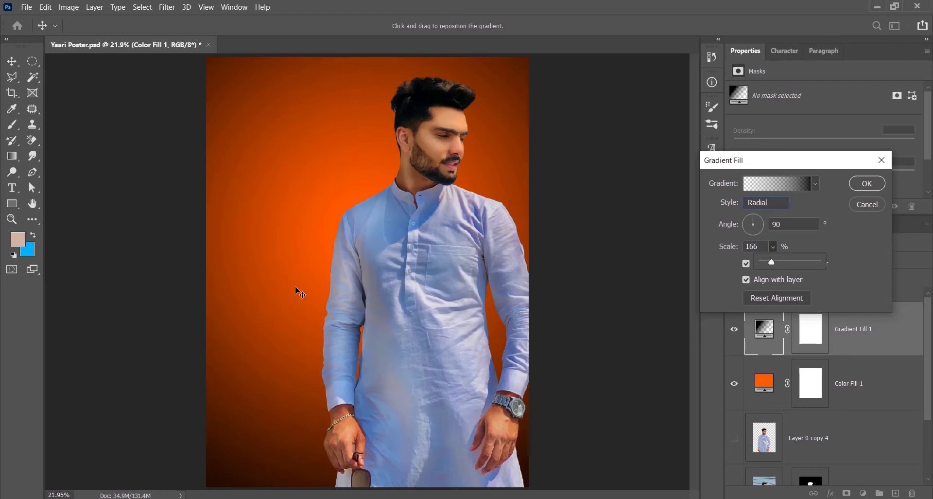
{"action": "left_click", "coordinate": [867, 185]}
Recolor the Color Fill 1 background from orange to hot pink.
{"action": "double_click", "coordinate": [765, 382]}
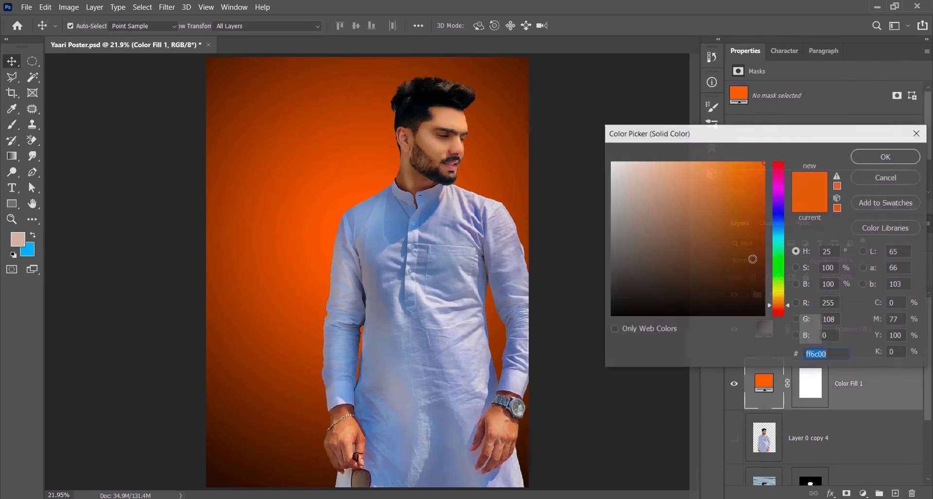
{"action": "left_click_drag", "start_coordinate": [782, 217], "coordinate": [780, 175]}
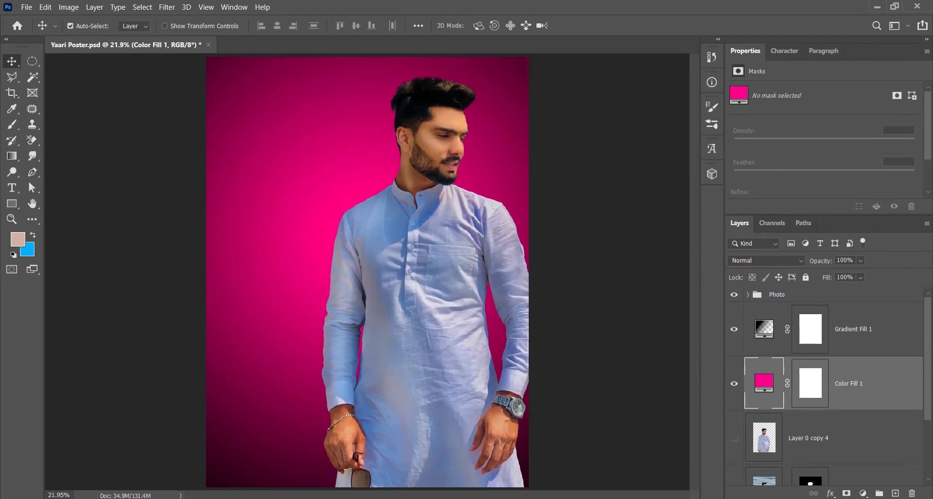
Add an empty layer above Gradient Fill 1 and ready the Brush tool with blue as the foreground color.
{"action": "left_click", "coordinate": [863, 328]}
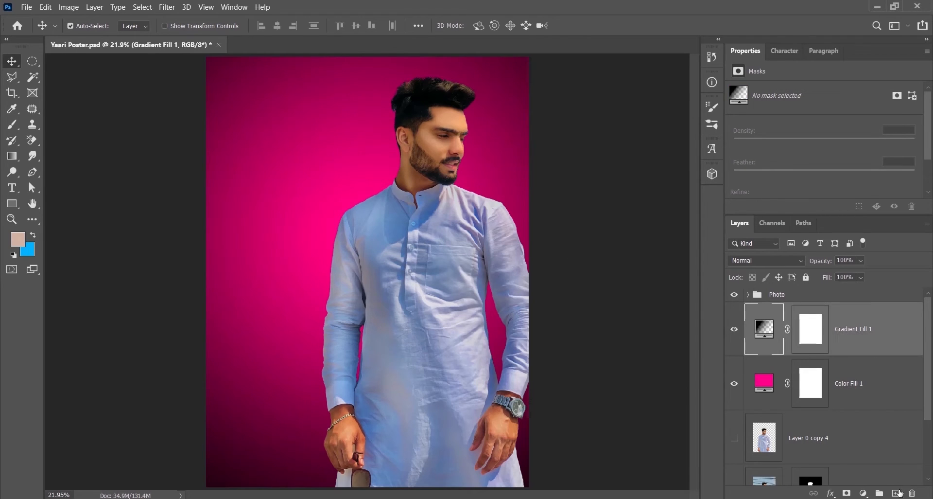
{"action": "left_click", "coordinate": [895, 493]}
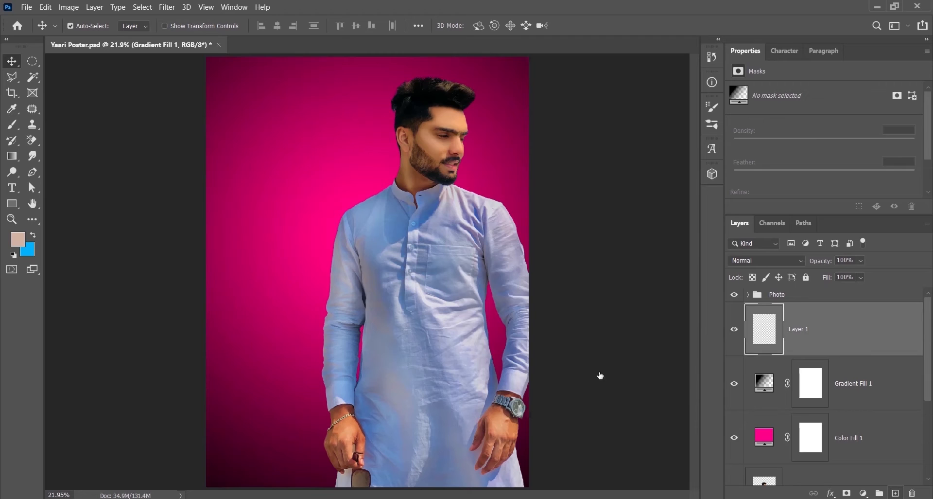
{"action": "left_click", "coordinate": [33, 238]}
{"action": "left_click", "coordinate": [11, 124]}
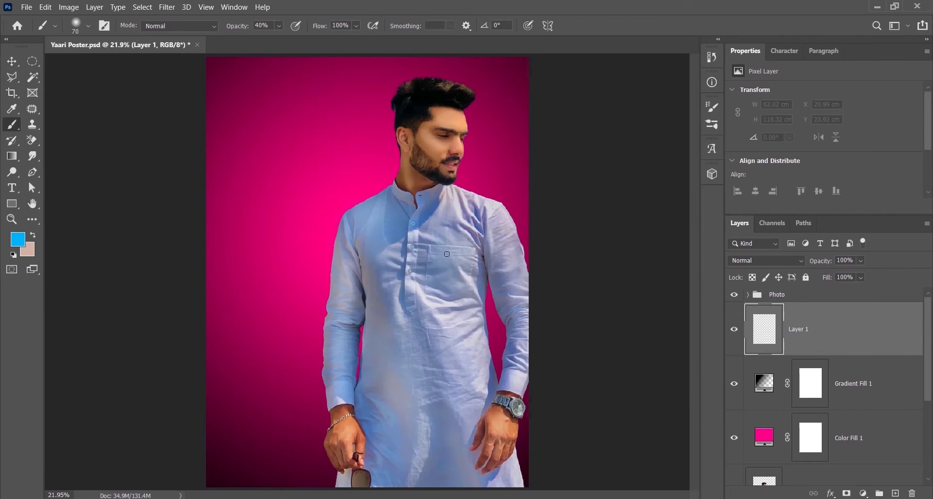
Paint a soft blue glow over the background's lower-left area on Layer 1 with a 2700 px brush at 40% opacity.
{"action": "right_click", "coordinate": [410, 214]}
{"action": "left_click_drag", "start_coordinate": [500, 105], "coordinate": [549, 104]}
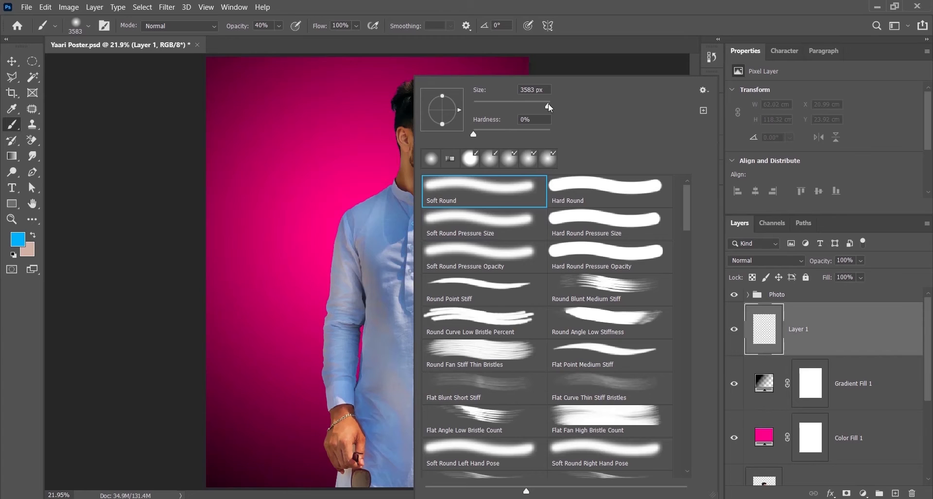
{"action": "left_click", "coordinate": [328, 48]}
{"action": "key", "text": "bracketleft"}
{"action": "key", "text": "bracketleft"}
{"action": "key", "text": "bracketleft"}
{"action": "key", "text": "bracketleft"}
{"action": "key", "text": "bracketleft"}
{"action": "key", "text": "bracketleft"}
{"action": "key", "text": "bracketleft"}
{"action": "key", "text": "bracketleft"}
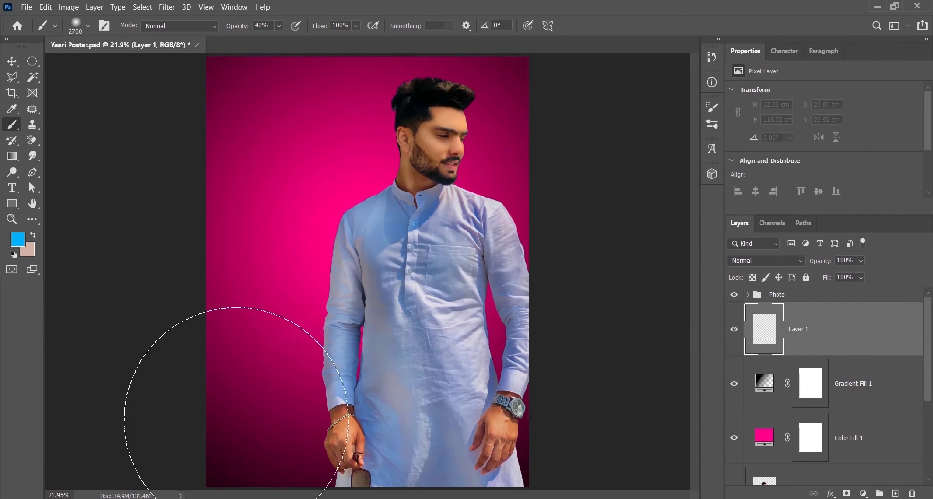
{"action": "left_click_drag", "start_coordinate": [265, 438], "coordinate": [321, 438]}
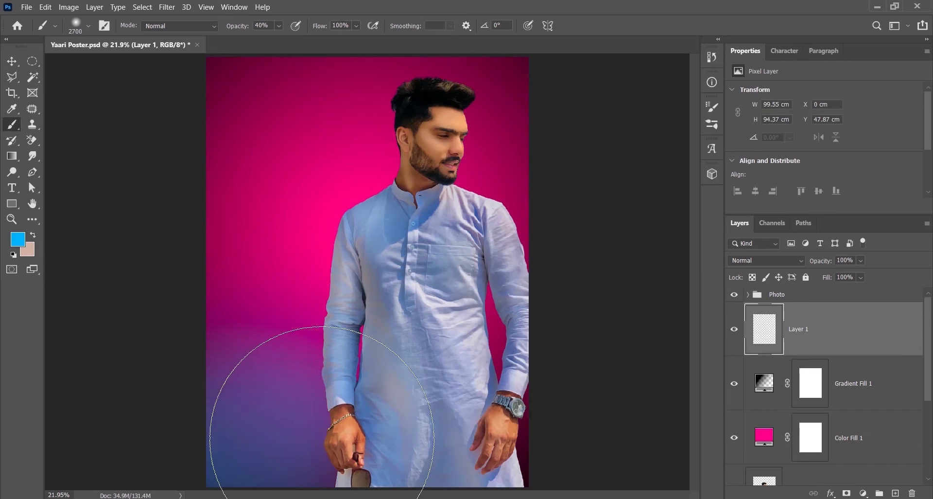
Switch to File Explorer, refresh the Yaari Poster folder and reopen Yaari Poster.psd in Photoshop.
{"action": "key", "text": "ctrl+minus"}
{"action": "key", "text": "alt"}
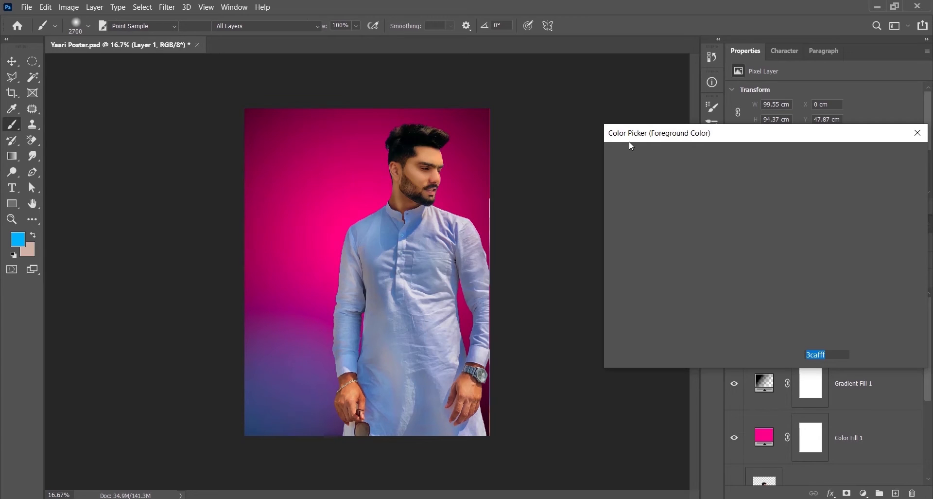
{"action": "key", "text": "alt+Tab"}
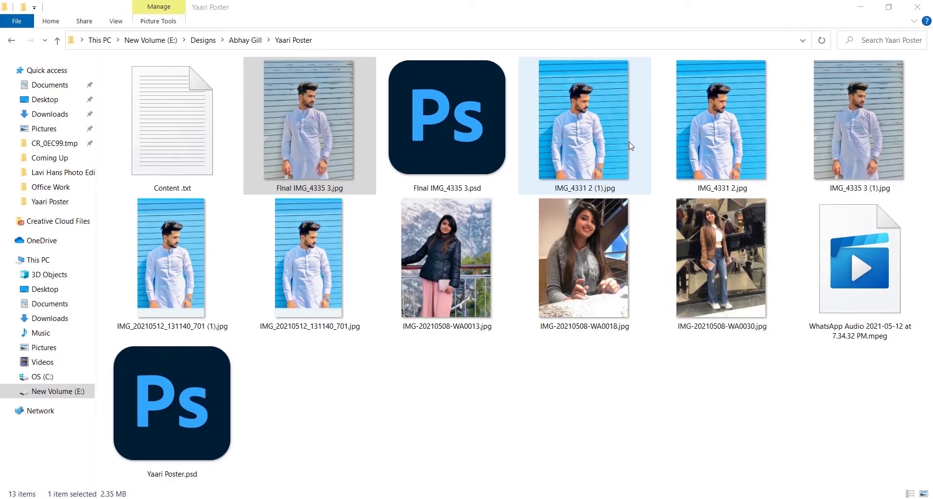
{"action": "left_click", "coordinate": [411, 355]}
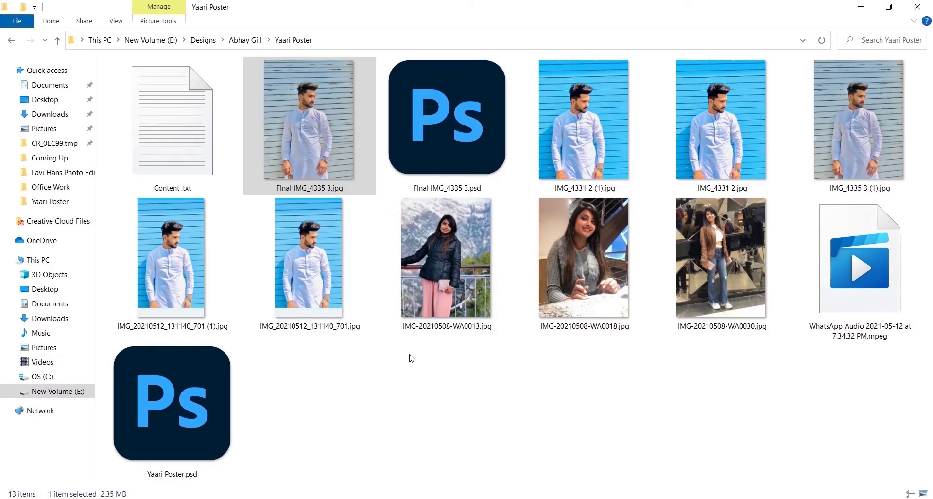
{"action": "right_click", "coordinate": [558, 430]}
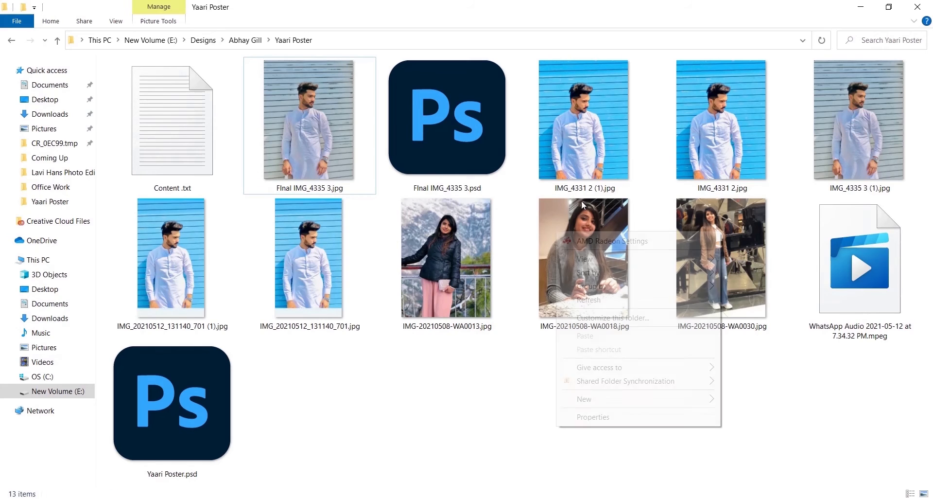
{"action": "left_click", "coordinate": [559, 300]}
{"action": "left_click", "coordinate": [205, 430]}
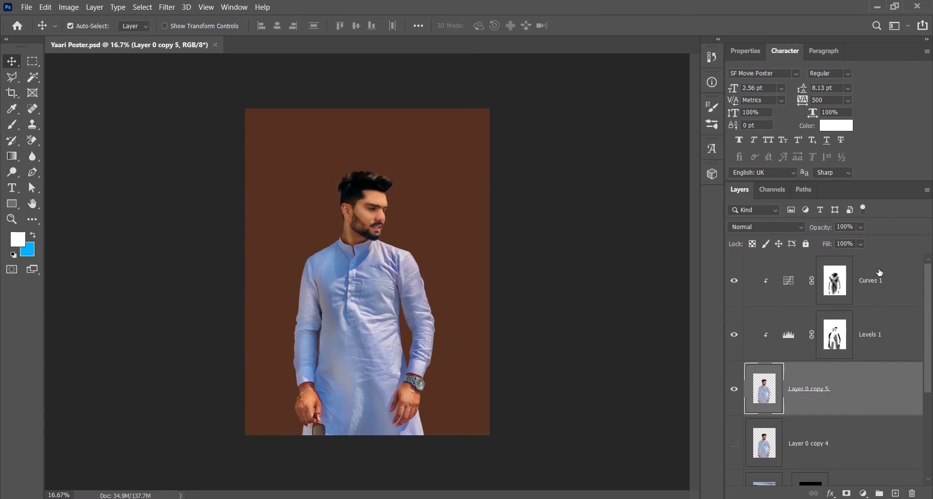
Group Layer 0 copy 5 with its Levels 1 and Curves 1 adjustments and name the group Photo.
{"action": "left_click", "coordinate": [881, 289], "text": "shift"}
{"action": "key", "text": "ctrl+g"}
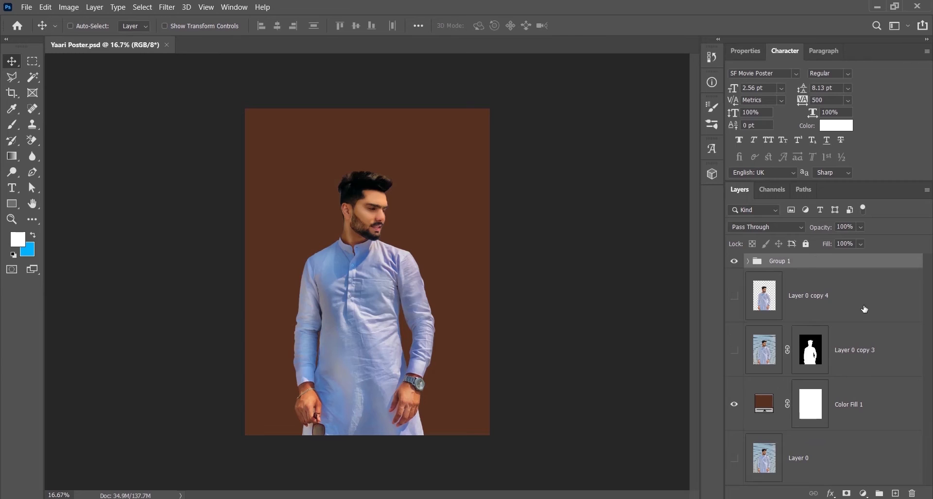
{"action": "double_click", "coordinate": [781, 261]}
{"action": "type", "text": "Photo"}
{"action": "key", "text": "Return"}
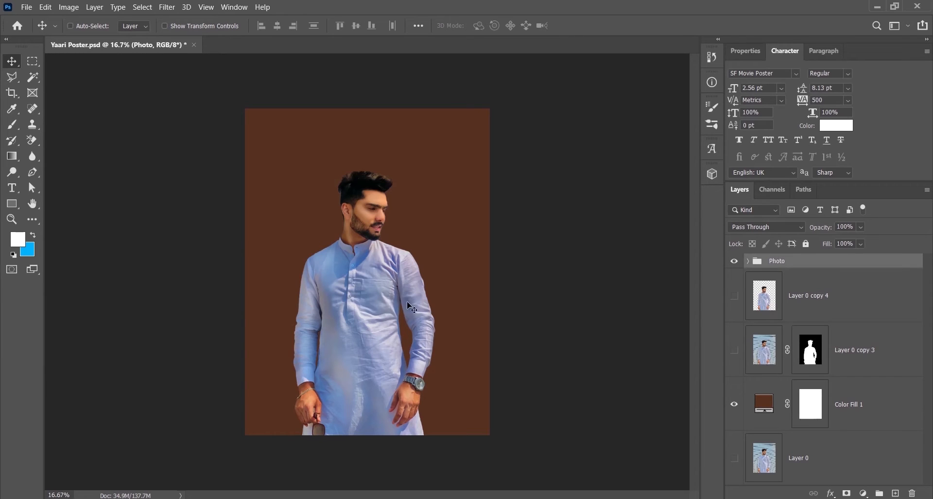
Scale up the Photo group and shift the man toward the canvas's right edge so he is cropped slightly.
{"action": "key", "text": "ctrl+t"}
{"action": "left_click_drag", "start_coordinate": [439, 156], "coordinate": [483, 112]}
{"action": "left_click_drag", "start_coordinate": [374, 363], "coordinate": [436, 366]}
{"action": "key", "text": "Return"}
{"action": "key", "text": "ctrl+0"}
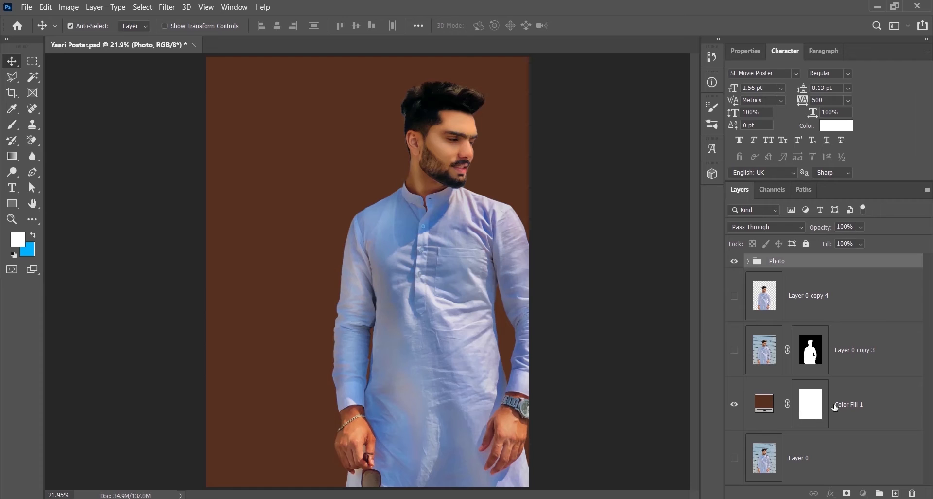
Move the Color Fill 1 layer up the stack to directly beneath the Photo group.
{"action": "left_click", "coordinate": [828, 412]}
{"action": "key", "text": "ctrl+bracketright"}
{"action": "key", "text": "ctrl+bracketright"}
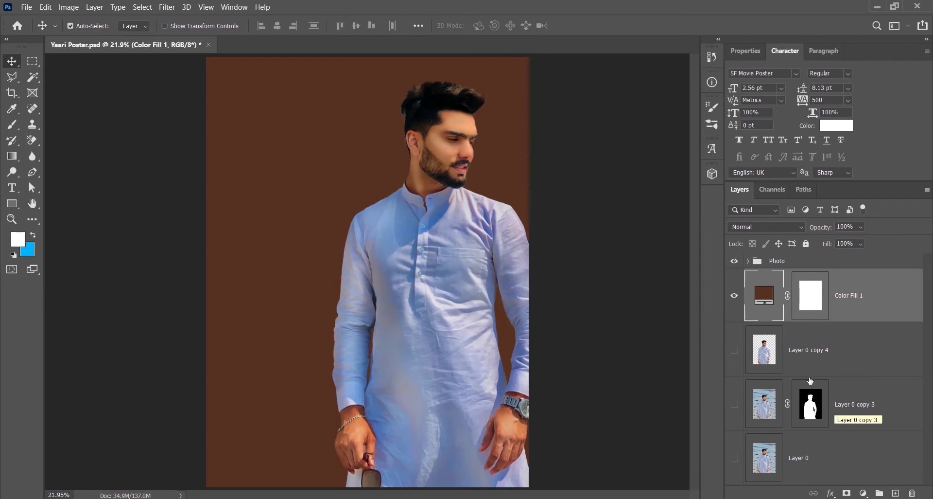
Recolor Color Fill 1 from brown to hot pink #f22891.
{"action": "double_click", "coordinate": [760, 298]}
{"action": "left_click_drag", "start_coordinate": [787, 309], "coordinate": [784, 174]}
{"action": "type", "text": "f228ad"}
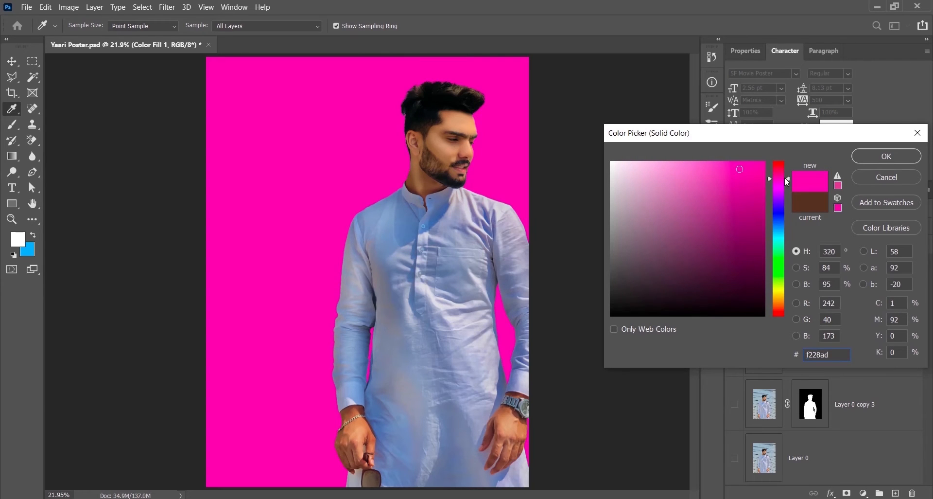
{"action": "mouse_move", "coordinate": [788, 181]}
{"action": "left_mouse_down"}
{"action": "mouse_move", "coordinate": [785, 168]}
{"action": "mouse_move", "coordinate": [789, 174]}
{"action": "left_mouse_up"}
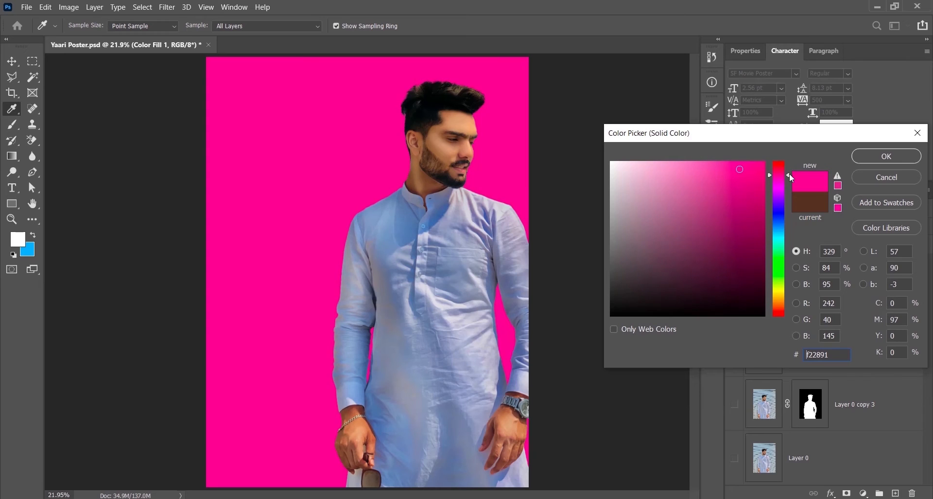
{"action": "left_click", "coordinate": [886, 156]}
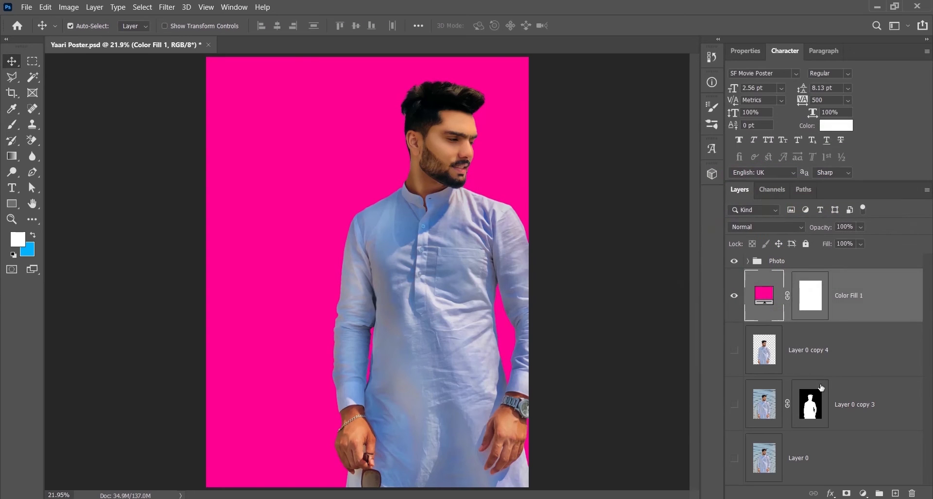
Add an empty layer above Color Fill 1 and ready a 1600 px brush with light blue as the foreground color.
{"action": "key", "text": "ctrl+shift+alt+n"}
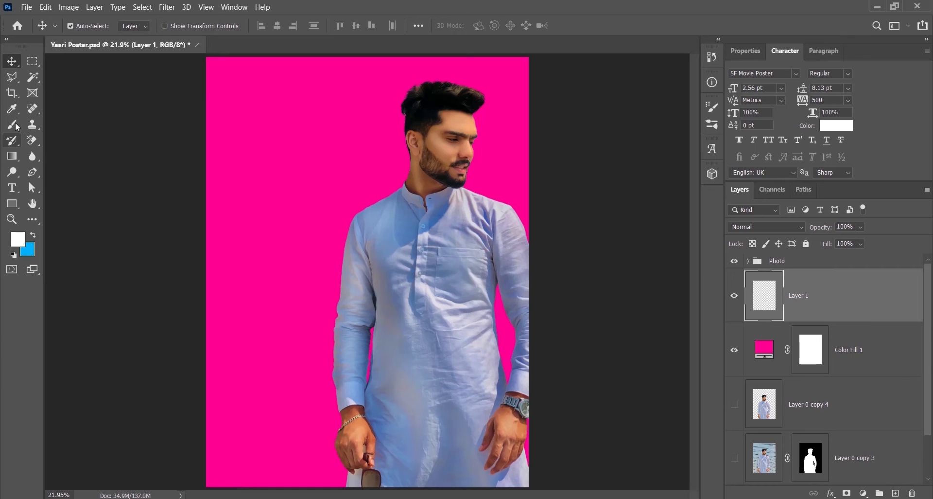
{"action": "key", "text": "b"}
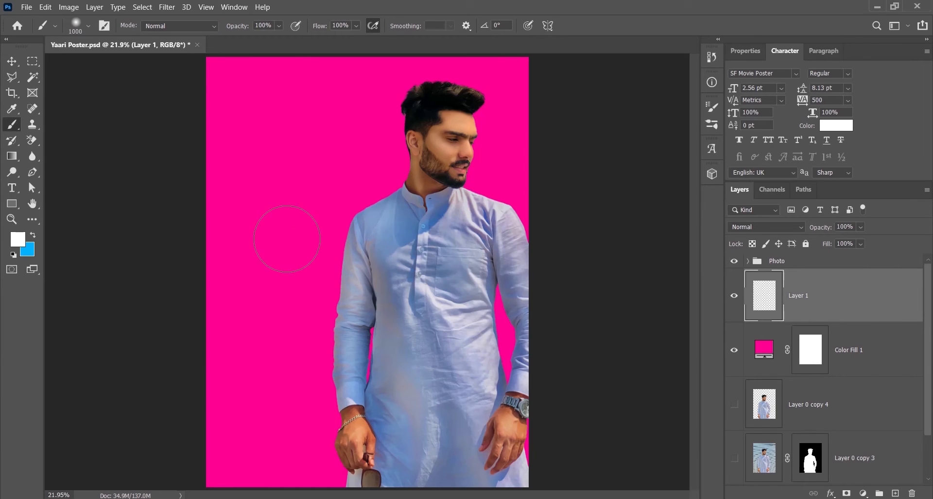
{"action": "key", "text": "bracketright"}
{"action": "key", "text": "bracketright"}
{"action": "key", "text": "bracketright"}
{"action": "key", "text": "bracketright"}
{"action": "key", "text": "bracketright"}
{"action": "key", "text": "bracketright"}
{"action": "left_click", "coordinate": [32, 235]}
Try a light blue brush stroke across the background's lower part on Layer 1, then undo it.
{"action": "mouse_move", "coordinate": [212, 444]}
{"action": "left_mouse_down"}
{"action": "mouse_move", "coordinate": [643, 454]}
{"action": "mouse_move", "coordinate": [388, 448]}
{"action": "mouse_move", "coordinate": [236, 384]}
{"action": "left_mouse_up"}
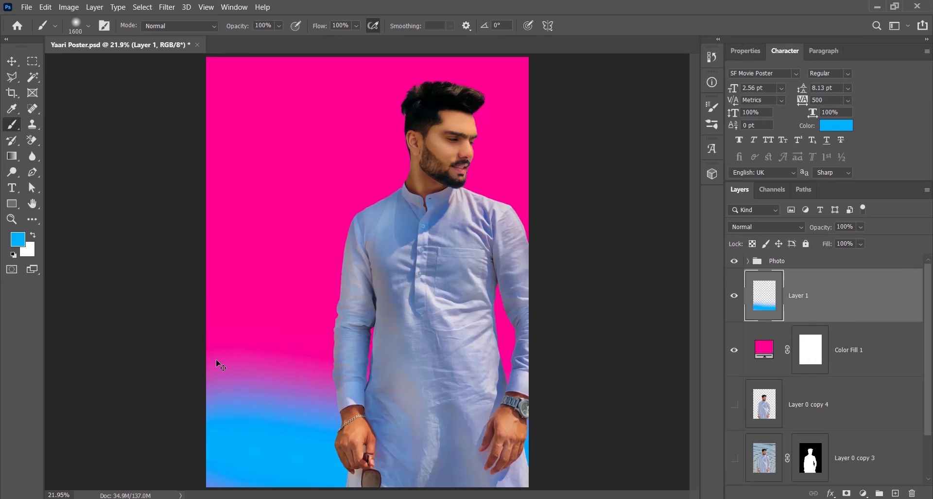
{"action": "key", "text": "ctrl+minus"}
{"action": "key", "text": "ctrl+z"}
Enlarge the brush to 2700 px and dab a light blue glow in the background's lower-left area on Layer 1.
{"action": "key", "text": "bracketright"}
{"action": "key", "text": "bracketright"}
{"action": "key", "text": "bracketright"}
{"action": "key", "text": "bracketright"}
{"action": "key", "text": "bracketright"}
{"action": "key", "text": "bracketright"}
{"action": "key", "text": "bracketright"}
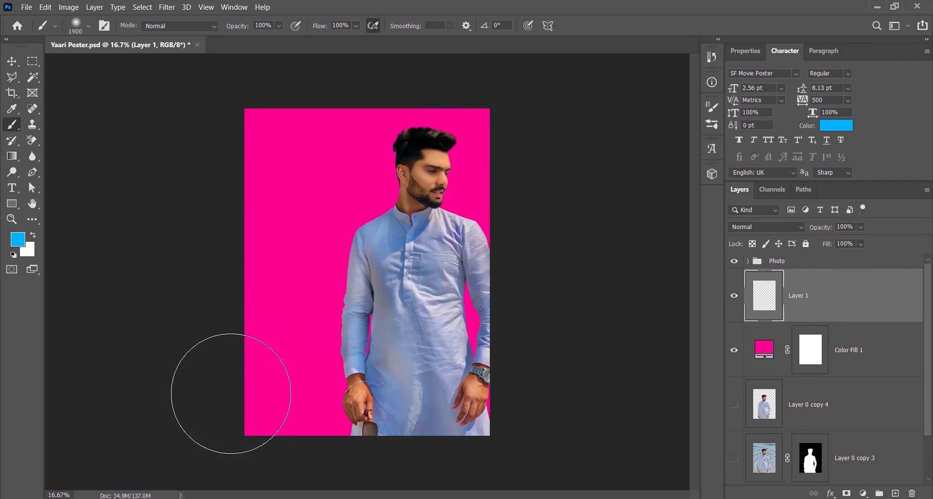
{"action": "key", "text": "bracketright"}
{"action": "key", "text": "bracketright"}
{"action": "key", "text": "bracketright"}
{"action": "key", "text": "bracketright"}
{"action": "left_click", "coordinate": [300, 389]}
Paint deep blue #0b2dac over the background's right side and bottom-left corner on Layer 1.
{"action": "left_click", "coordinate": [17, 239]}
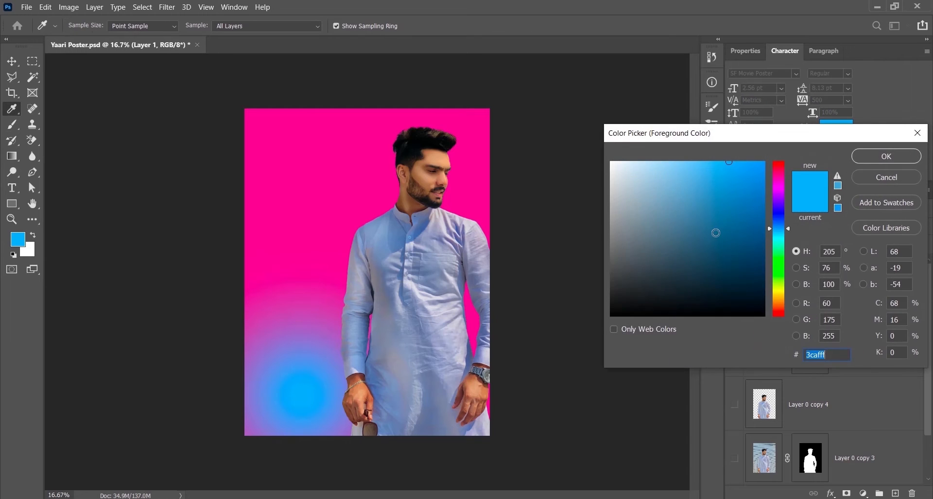
{"action": "mouse_move", "coordinate": [755, 210]}
{"action": "left_mouse_down"}
{"action": "mouse_move", "coordinate": [760, 182]}
{"action": "mouse_move", "coordinate": [744, 215]}
{"action": "mouse_move", "coordinate": [727, 223]}
{"action": "mouse_move", "coordinate": [779, 219]}
{"action": "mouse_move", "coordinate": [755, 211]}
{"action": "left_mouse_up"}
{"action": "left_click", "coordinate": [751, 185]}
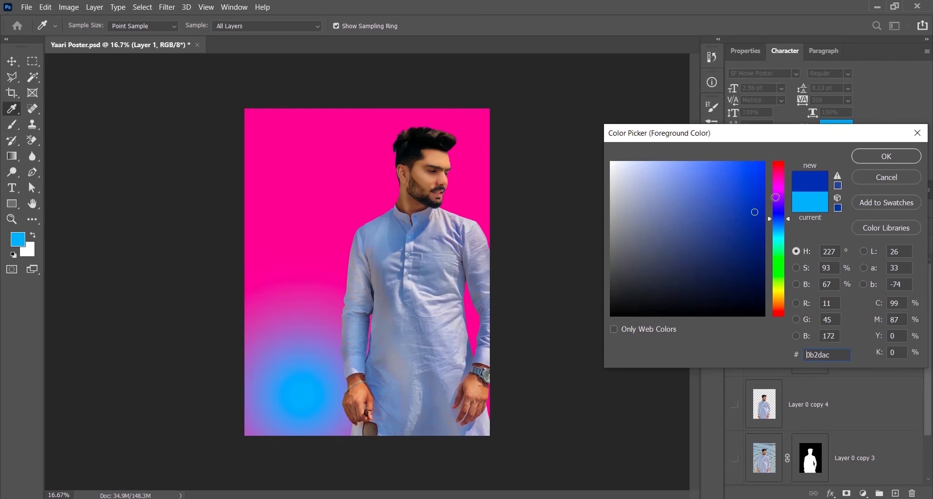
{"action": "left_click", "coordinate": [886, 156]}
{"action": "key", "text": "b"}
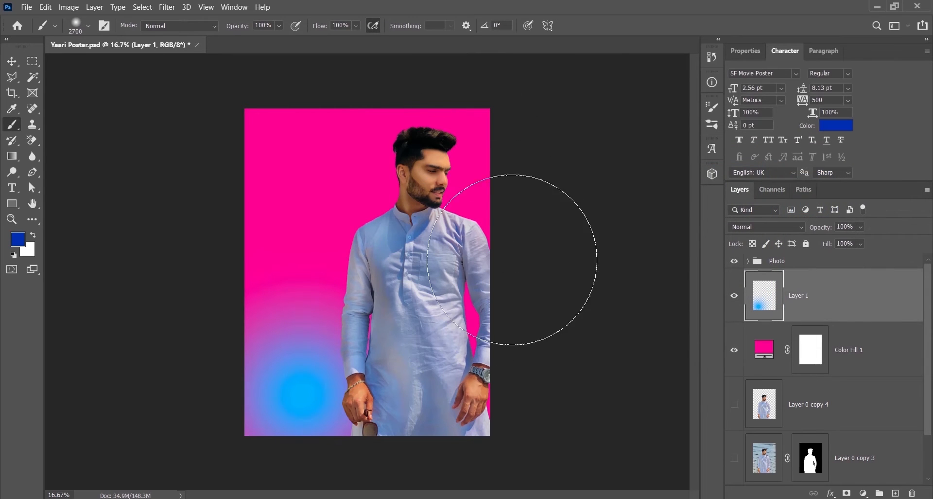
{"action": "mouse_move", "coordinate": [527, 399]}
{"action": "left_mouse_down"}
{"action": "mouse_move", "coordinate": [578, 262]}
{"action": "mouse_move", "coordinate": [559, 413]}
{"action": "left_mouse_up"}
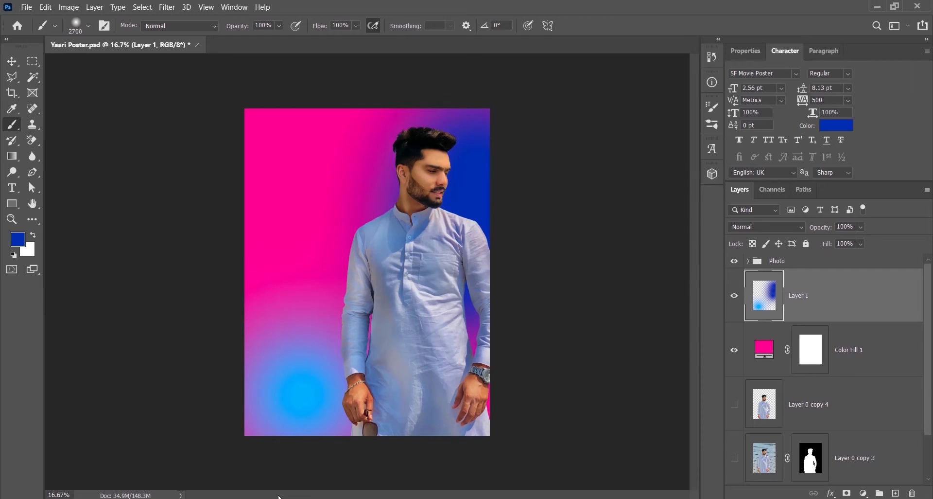
{"action": "left_click", "coordinate": [253, 478]}
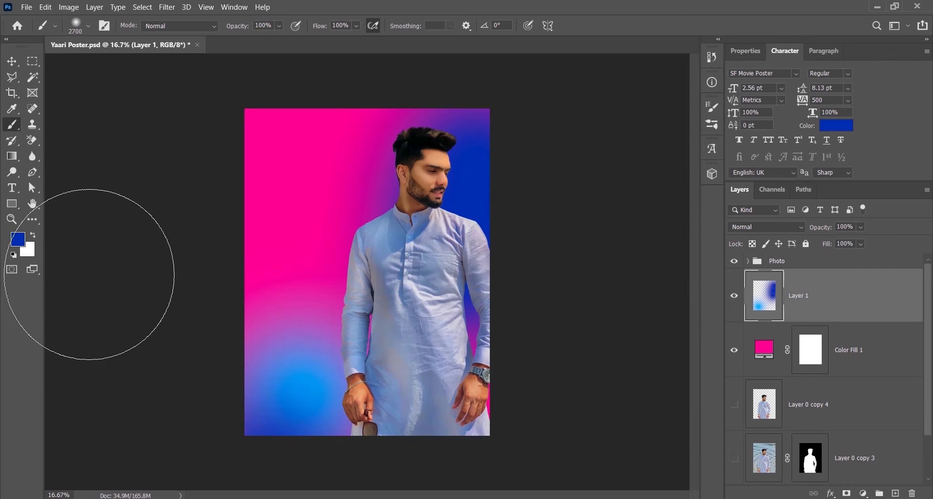
Try green #5bac0b as the brush color for the background.
{"action": "left_click", "coordinate": [18, 239]}
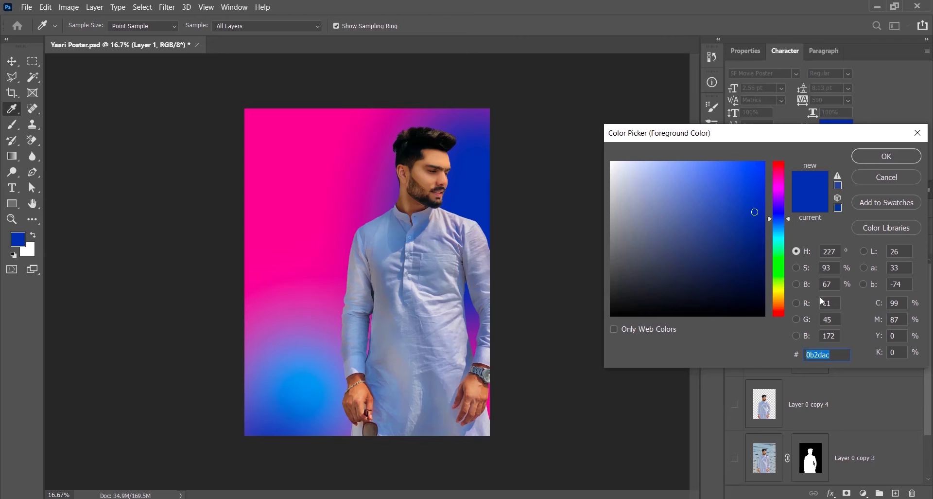
{"action": "left_click", "coordinate": [777, 278]}
{"action": "left_click", "coordinate": [897, 153]}
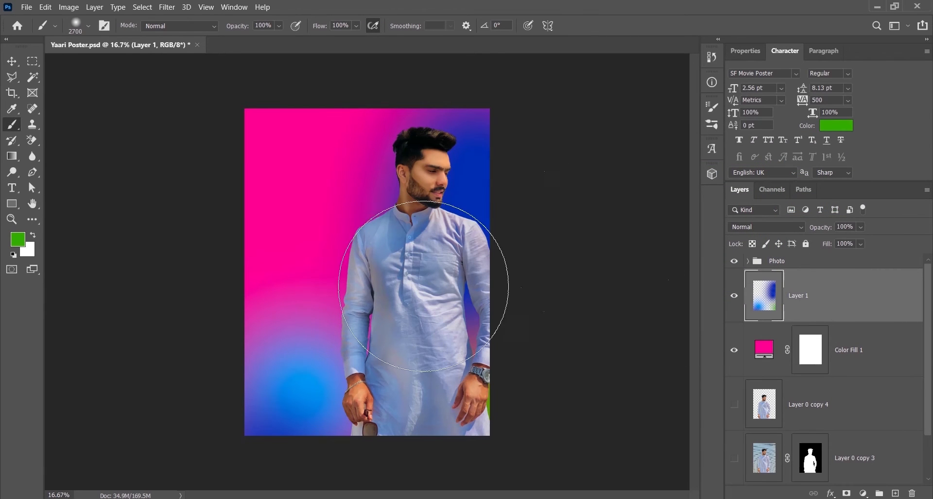
Paint crimson #c51453 over the background's upper-left area on Layer 1.
{"action": "left_click", "coordinate": [15, 242]}
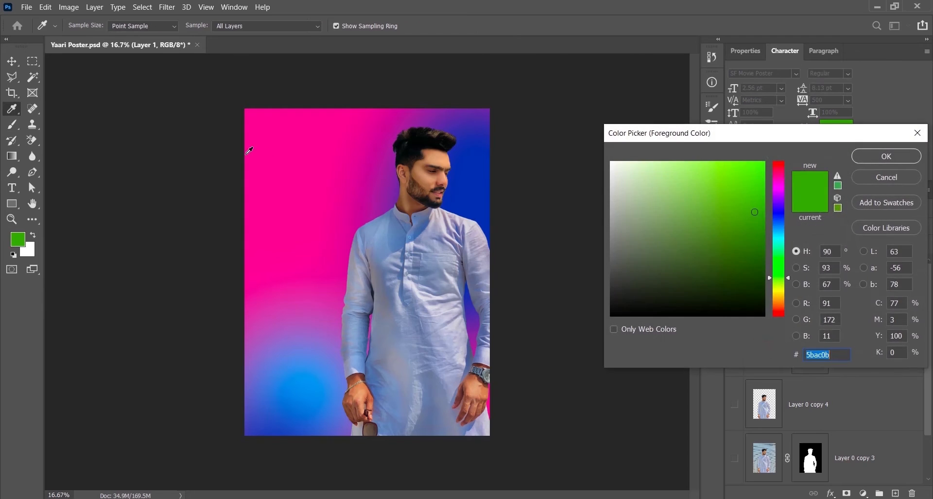
{"action": "left_click", "coordinate": [256, 150]}
{"action": "type", "text": "c51453"}
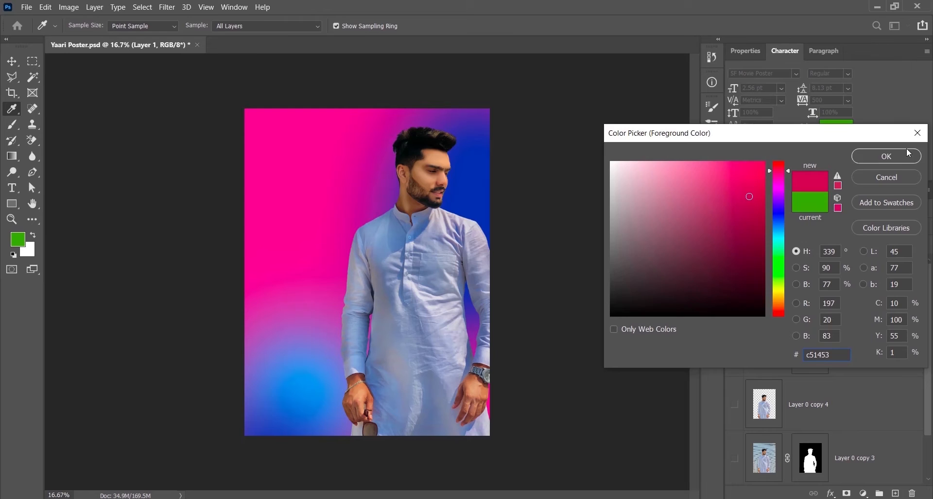
{"action": "left_click", "coordinate": [909, 153]}
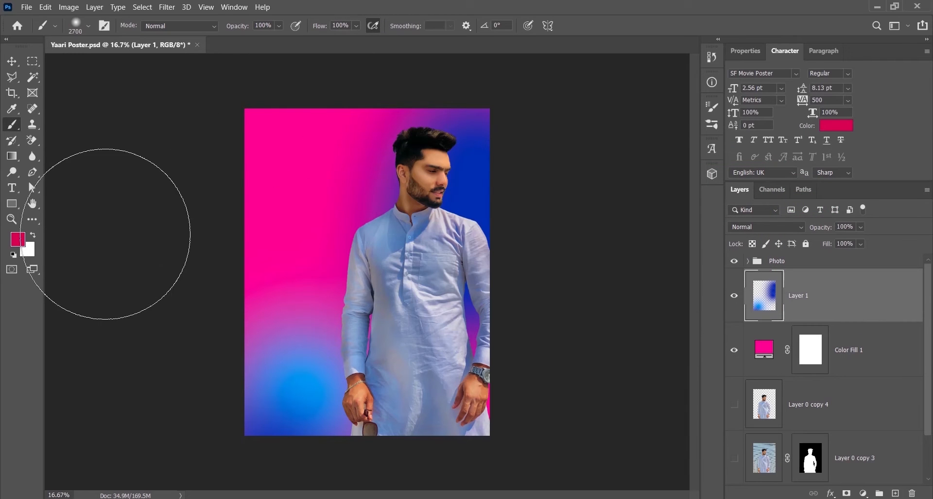
{"action": "left_click_drag", "start_coordinate": [301, 83], "coordinate": [191, 146]}
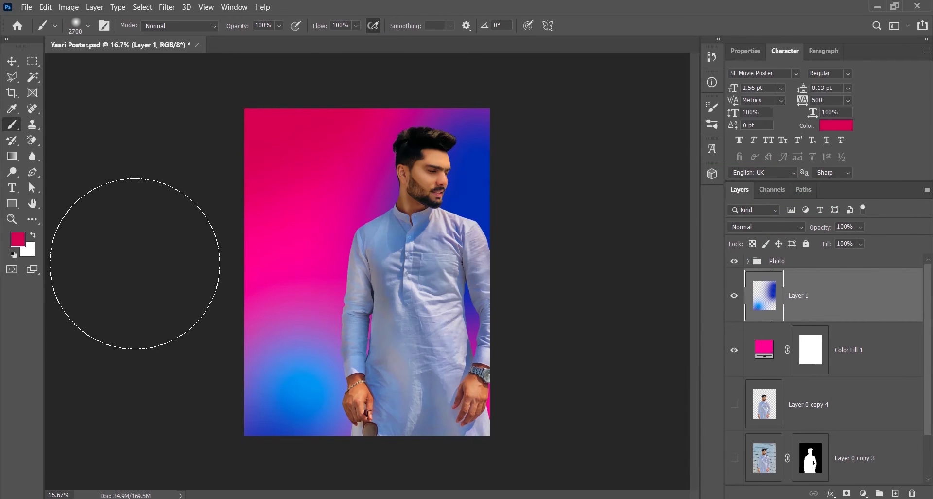
{"action": "key", "text": "v"}
{"action": "key", "text": "ctrl+0"}
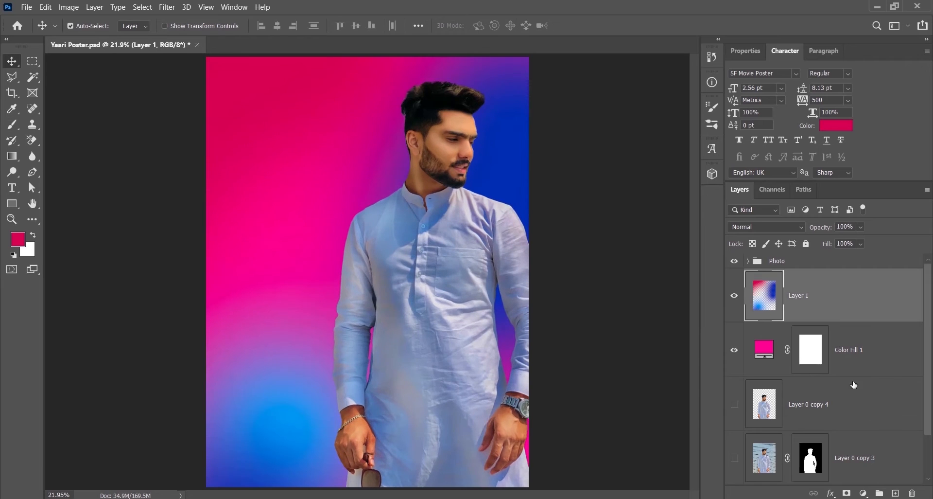
Add a Color Lookup adjustment above Layer 1 and load the 2Strip.look 3DLUT file.
{"action": "left_click", "coordinate": [863, 492]}
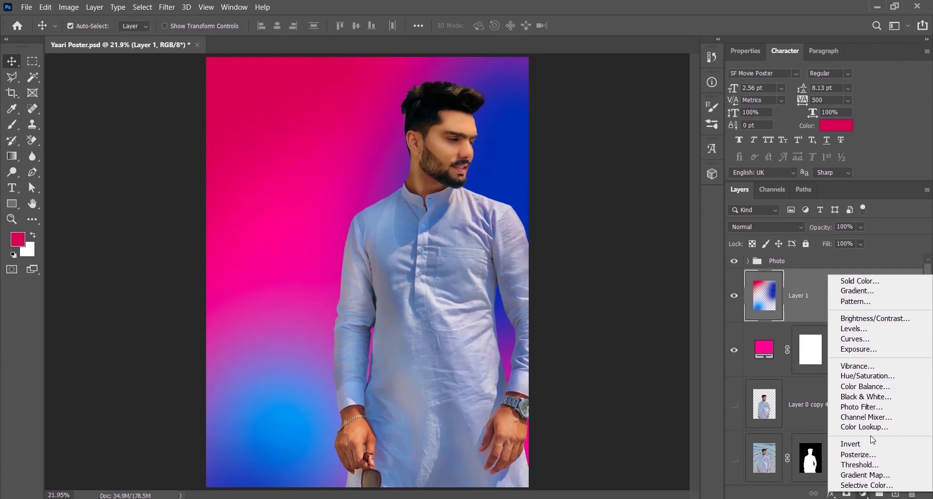
{"action": "left_click", "coordinate": [871, 427]}
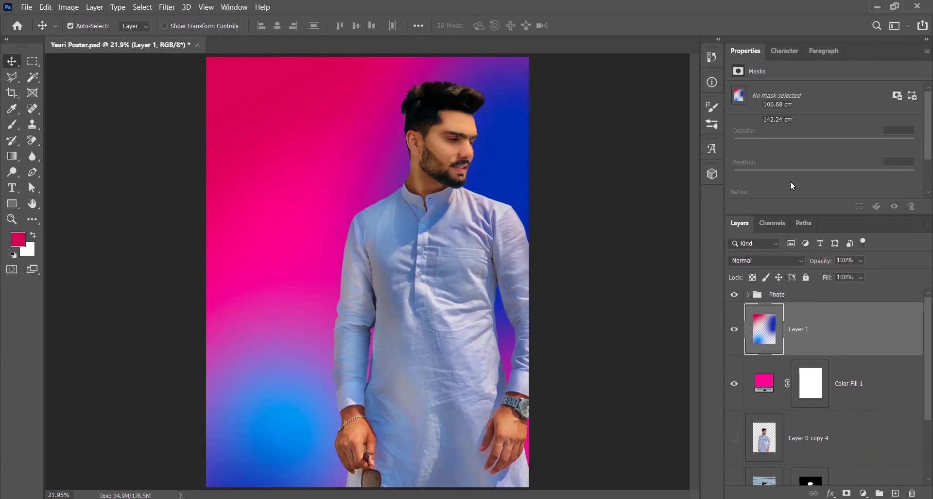
{"action": "left_click", "coordinate": [845, 93]}
{"action": "left_click", "coordinate": [805, 119]}
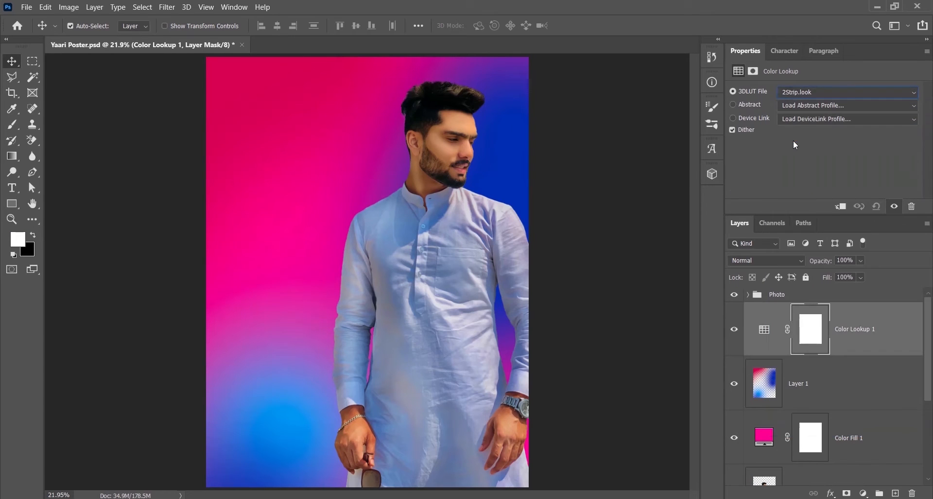
Compare the 3DLUT presets on the Color Lookup adjustment and choose FoggyNight.3DL for the background.
{"action": "key", "text": "Down"}
{"action": "key", "text": "Down"}
{"action": "key", "text": "Down"}
{"action": "key", "text": "Down"}
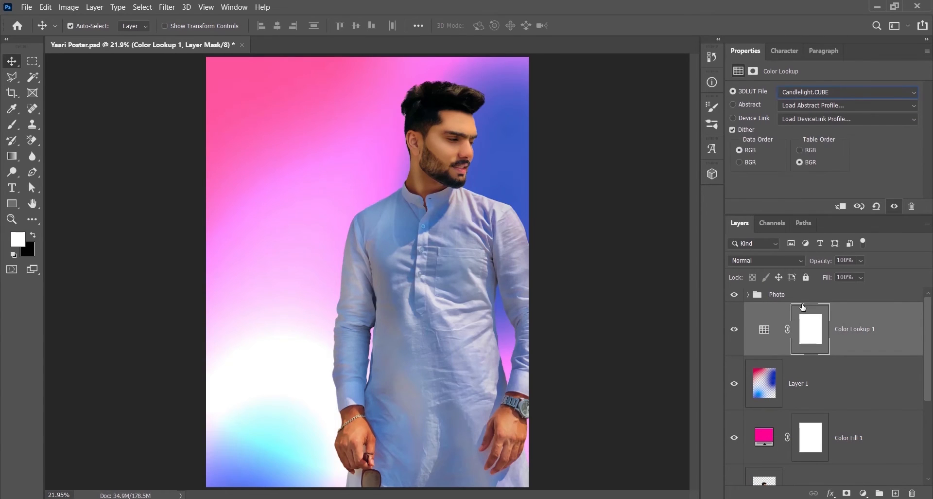
{"action": "key", "text": "Down"}
{"action": "key", "text": "Down"}
{"action": "key", "text": "Down"}
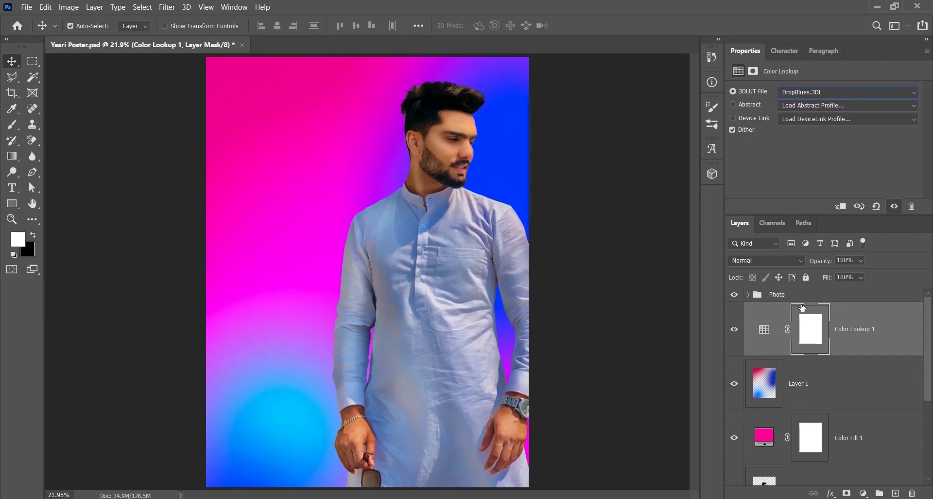
{"action": "key", "text": "Down"}
{"action": "key", "text": "Down"}
{"action": "key", "text": "Down"}
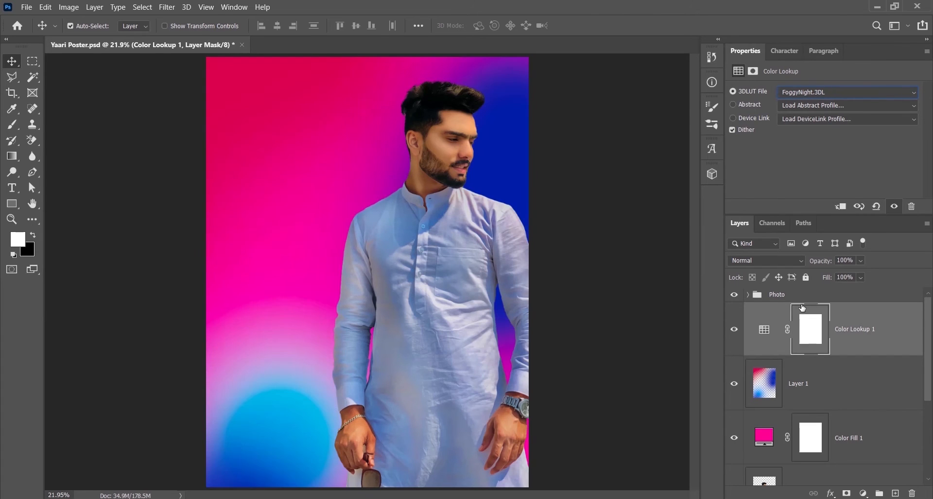
{"action": "key", "text": "Down"}
{"action": "key", "text": "Up"}
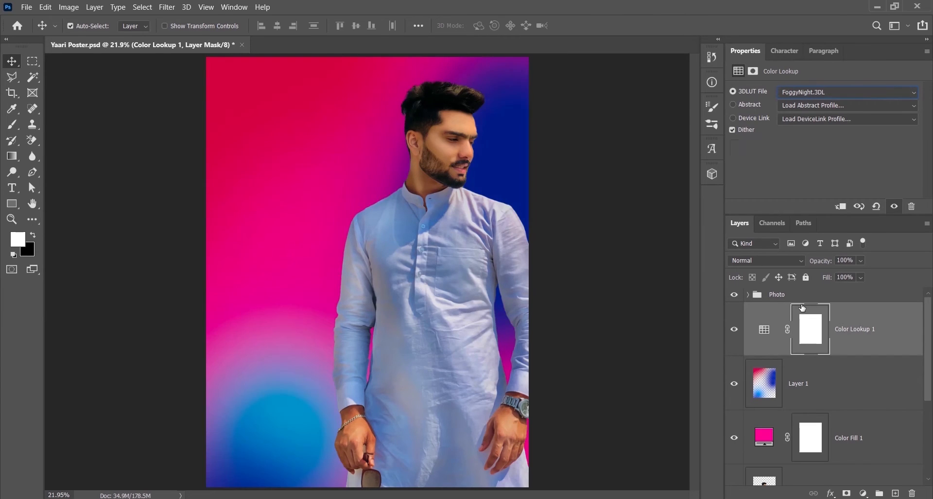
Switch the Color Lookup to Fuji F125 Kodak 2393 (by Adobe).cube and add a linear crimson-to-transparent Gradient Fill above it.
{"action": "key", "text": "Down"}
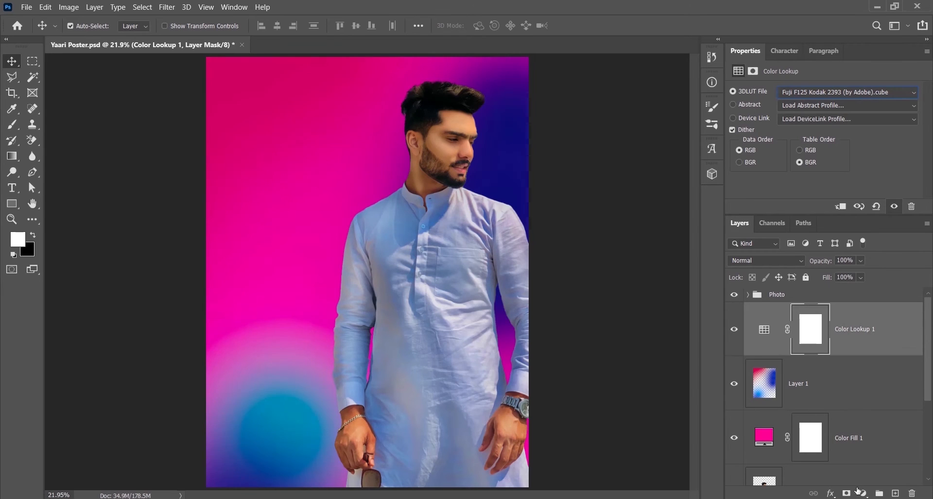
{"action": "left_click", "coordinate": [857, 490]}
{"action": "left_click", "coordinate": [859, 296]}
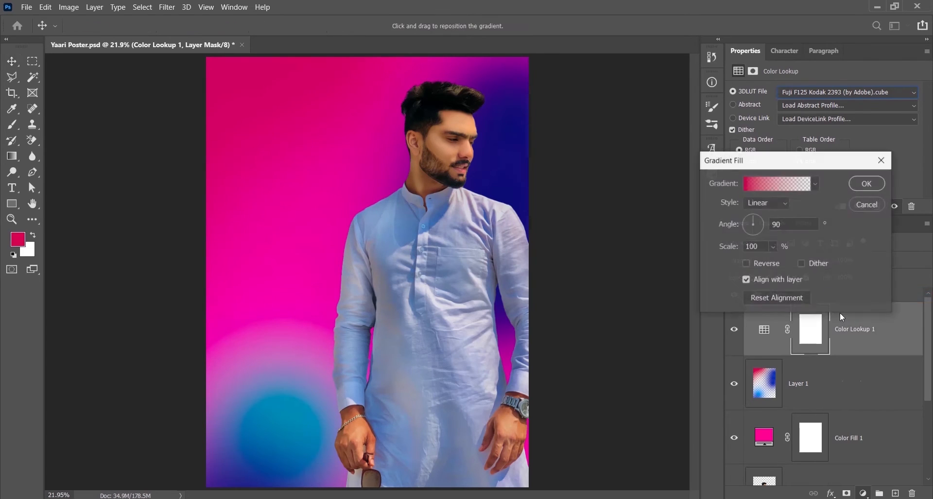
{"action": "left_click", "coordinate": [762, 185]}
{"action": "key", "text": "Escape"}
{"action": "left_click", "coordinate": [868, 185]}
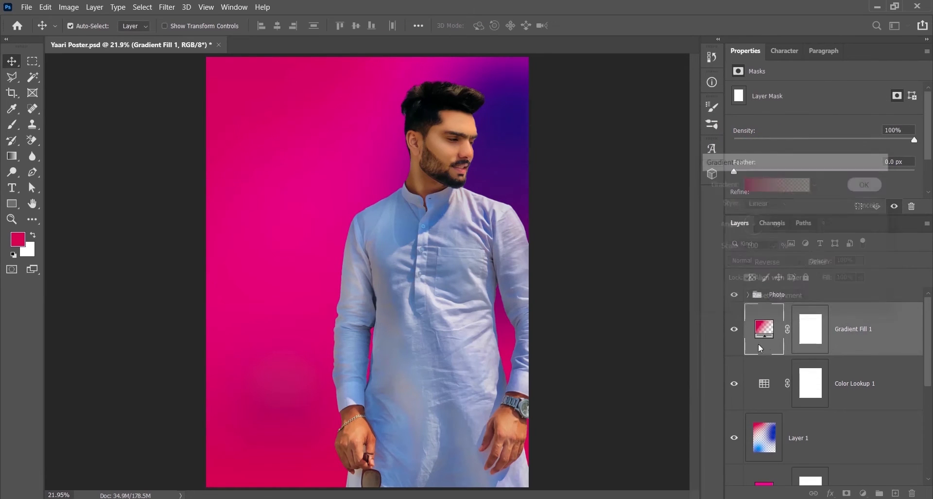
Review the crimson Gradient Fill and its blend modes, keep it on Normal and lower its opacity to 48%.
{"action": "left_click", "coordinate": [735, 329]}
{"action": "left_click", "coordinate": [734, 329]}
{"action": "double_click", "coordinate": [764, 329]}
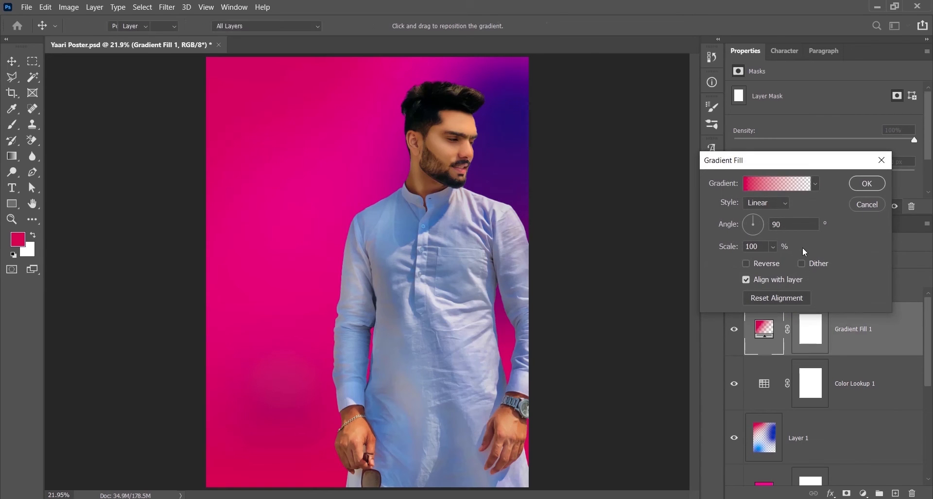
{"action": "key", "text": "Return"}
{"action": "left_click", "coordinate": [765, 260]}
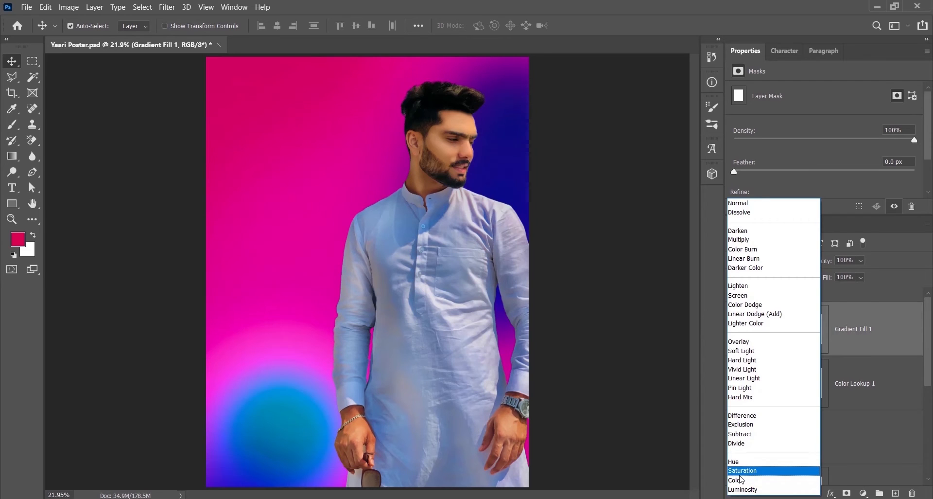
{"action": "key", "text": "Escape"}
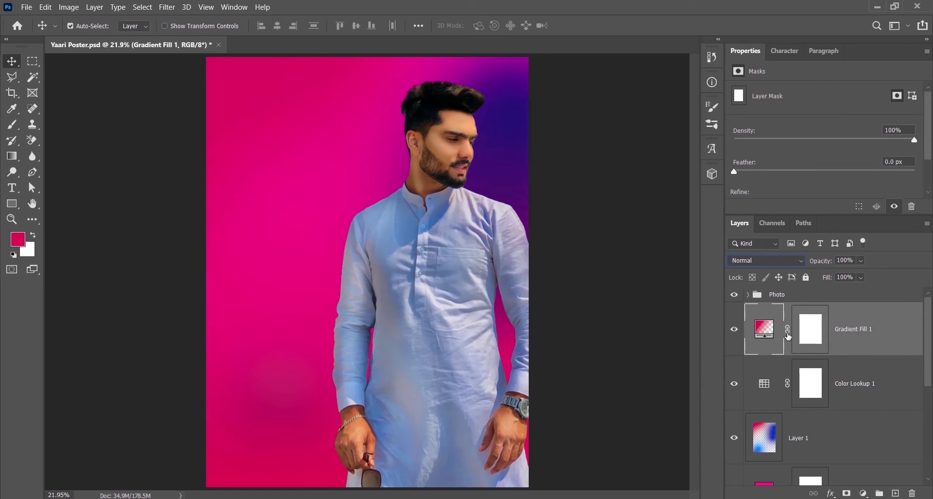
{"action": "left_click_drag", "start_coordinate": [829, 260], "coordinate": [811, 263]}
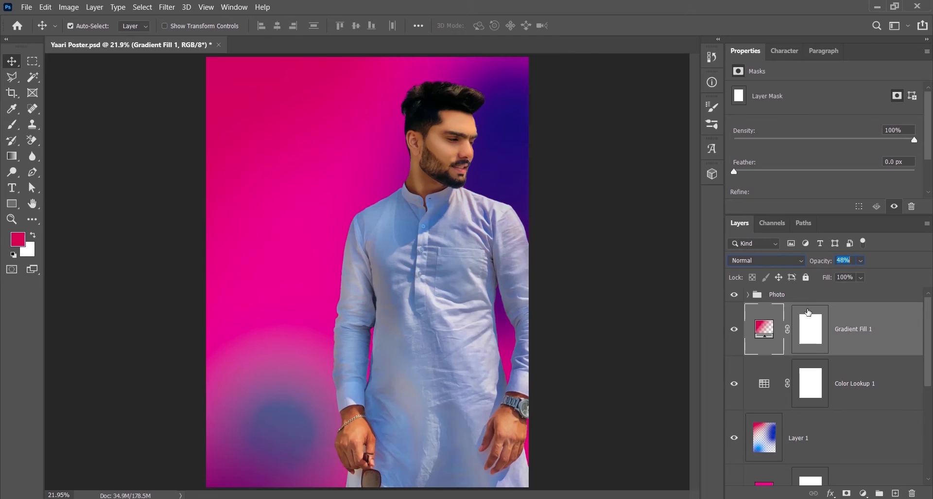
Add a second Gradient Fill above the crimson one, running from black #000000 to transparent.
{"action": "left_click", "coordinate": [863, 493]}
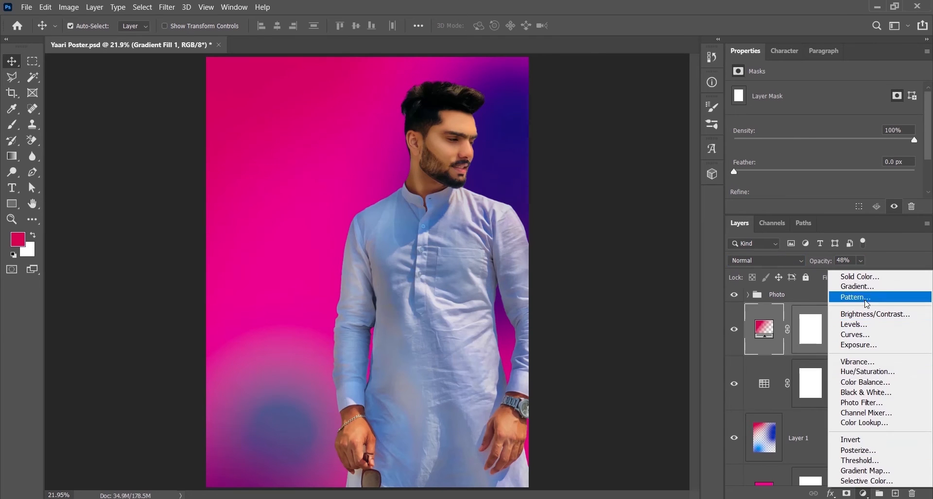
{"action": "left_click", "coordinate": [858, 289]}
{"action": "left_click", "coordinate": [777, 183]}
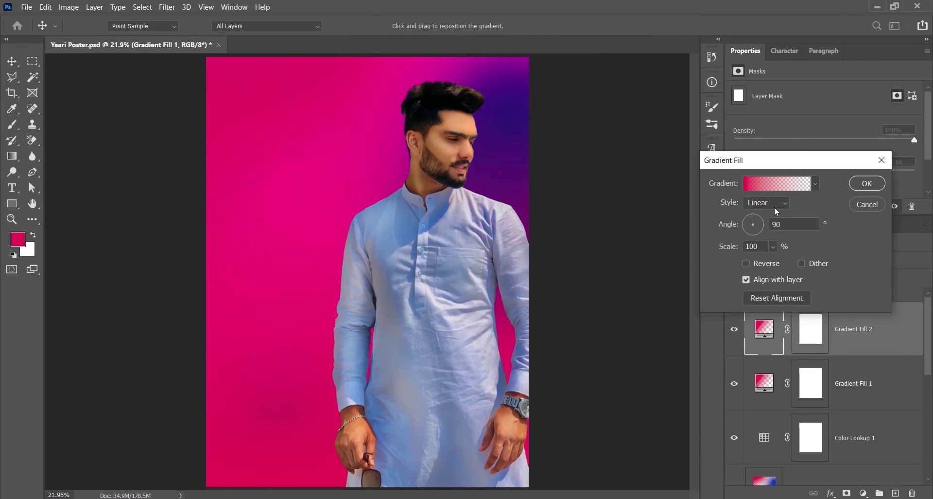
{"action": "left_click", "coordinate": [902, 295]}
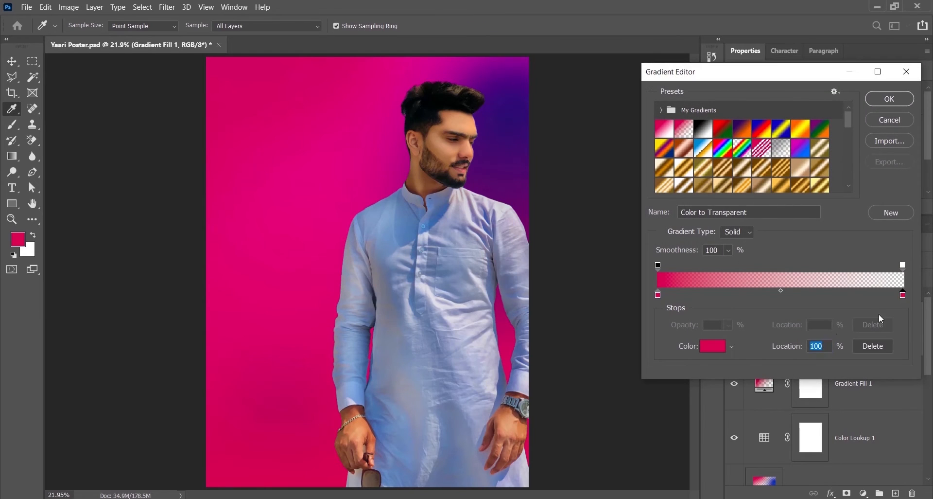
{"action": "left_click", "coordinate": [717, 347]}
{"action": "type", "text": "000000"}
{"action": "key", "text": "Return"}
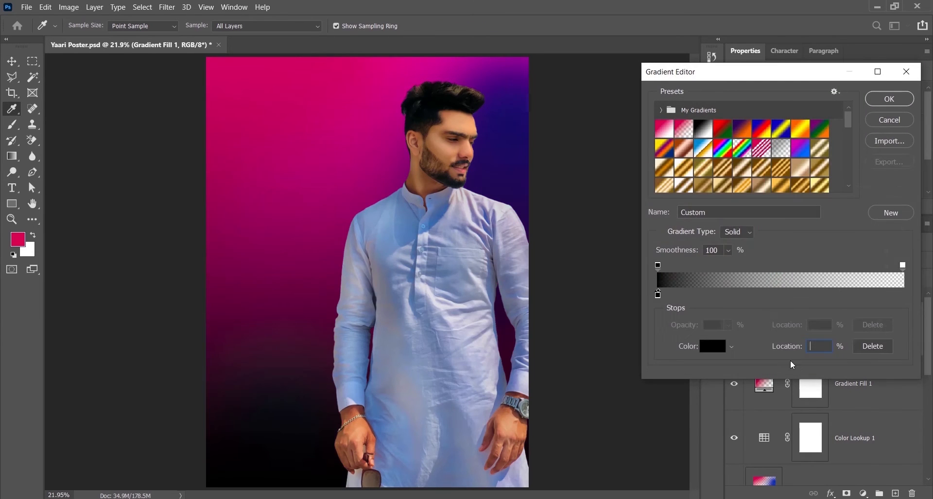
{"action": "key", "text": "Return"}
Make the black Gradient Fill a reversed Radial vignette scaled to 243%.
{"action": "left_click", "coordinate": [763, 213]}
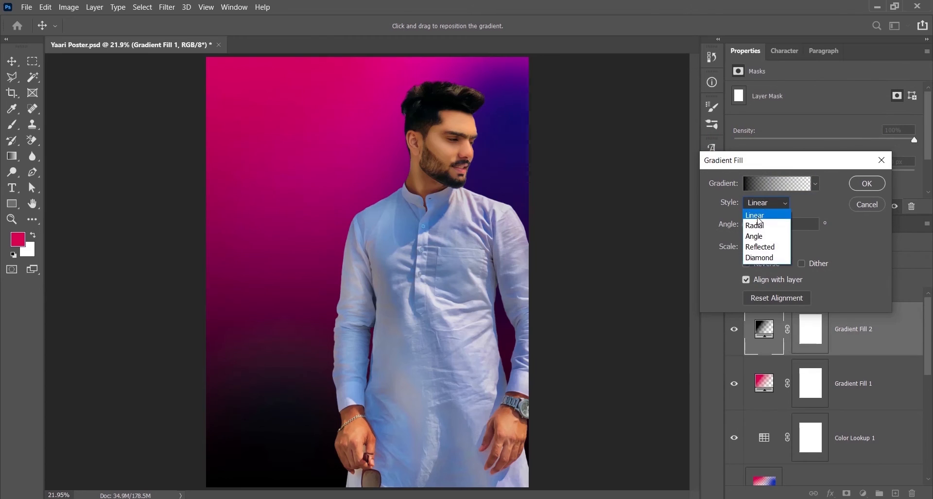
{"action": "left_click", "coordinate": [759, 217]}
{"action": "left_click", "coordinate": [760, 264]}
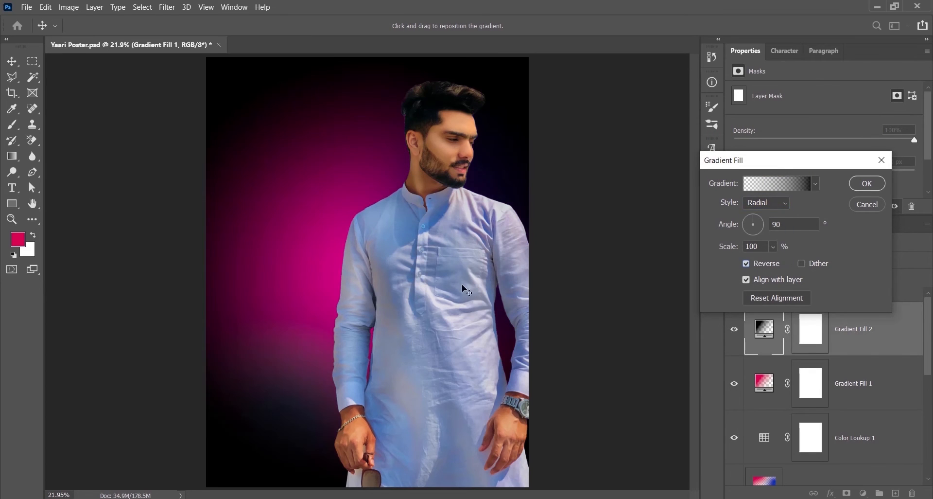
{"action": "left_click", "coordinate": [773, 247]}
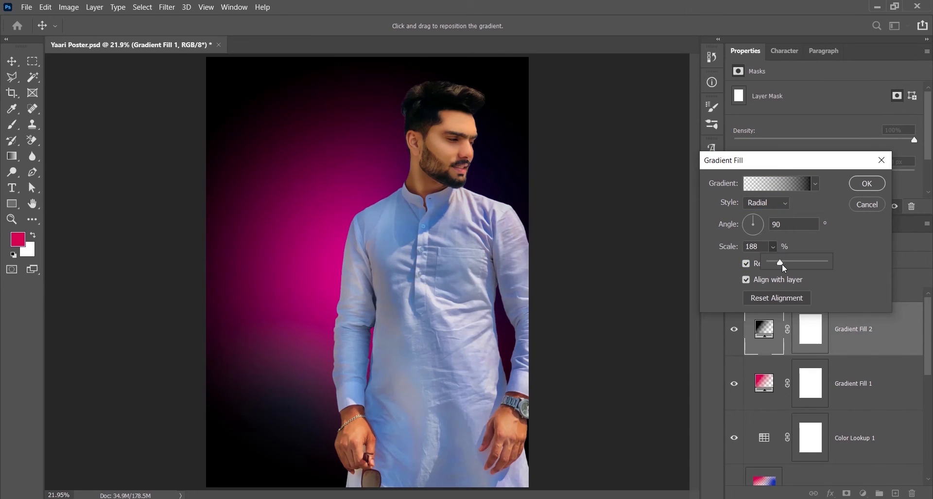
{"action": "left_click_drag", "start_coordinate": [780, 263], "coordinate": [783, 263]}
{"action": "left_click", "coordinate": [326, 251]}
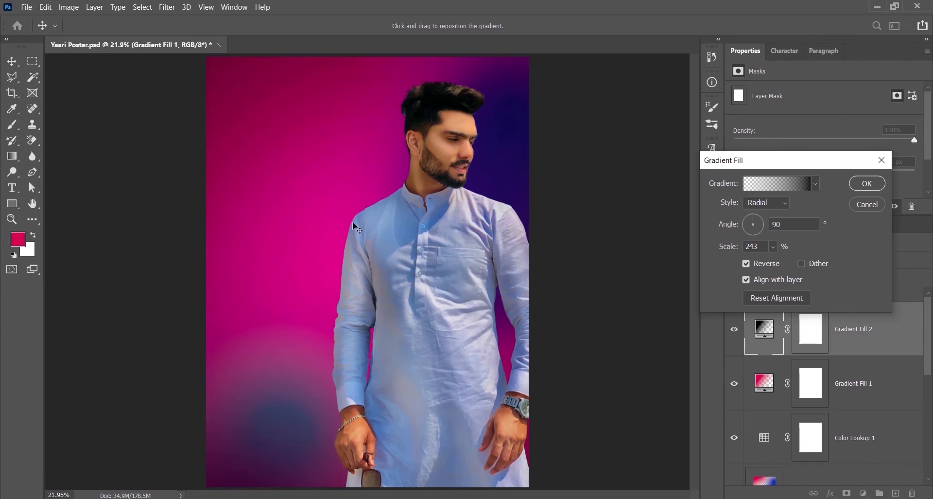
{"action": "left_click", "coordinate": [866, 184]}
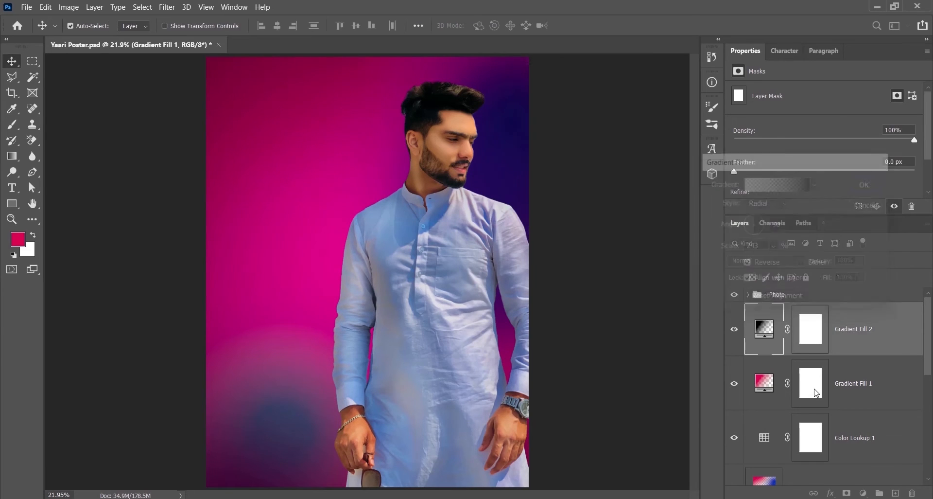
Flip the painted glows on Layer 1 horizontally with Free Transform.
{"action": "scroll", "coordinate": [802, 444], "scroll_direction": "down", "scroll_amount": 1}
{"action": "left_click", "coordinate": [810, 459]}
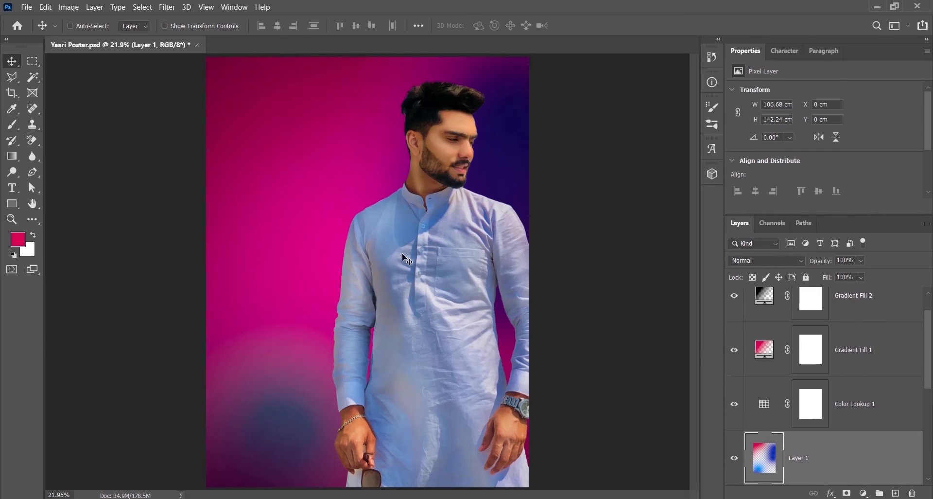
{"action": "key", "text": "ctrl+t"}
{"action": "right_click", "coordinate": [358, 193]}
{"action": "left_click", "coordinate": [397, 396]}
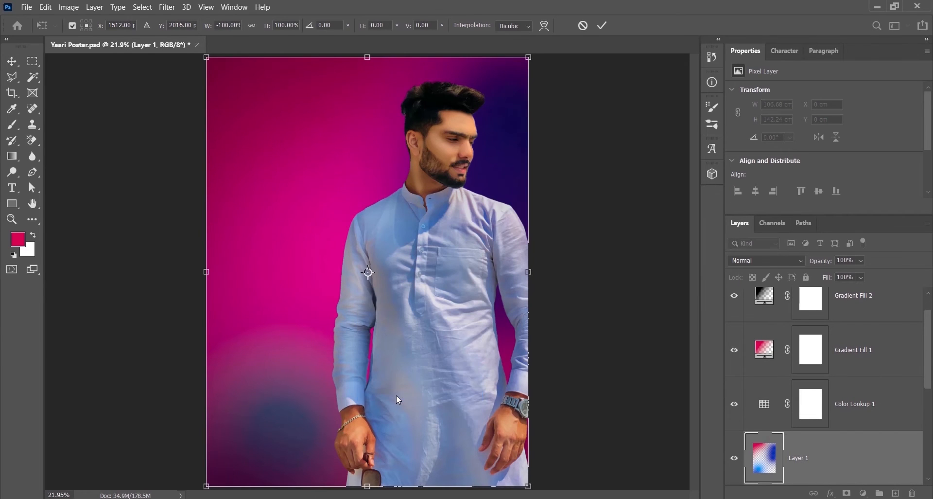
Warp Layer 1 so the blue glows stretch over the poster's upper-left corner and along its bottom, and save the file.
{"action": "key", "text": "ctrl+minus"}
{"action": "key", "text": "ctrl+minus"}
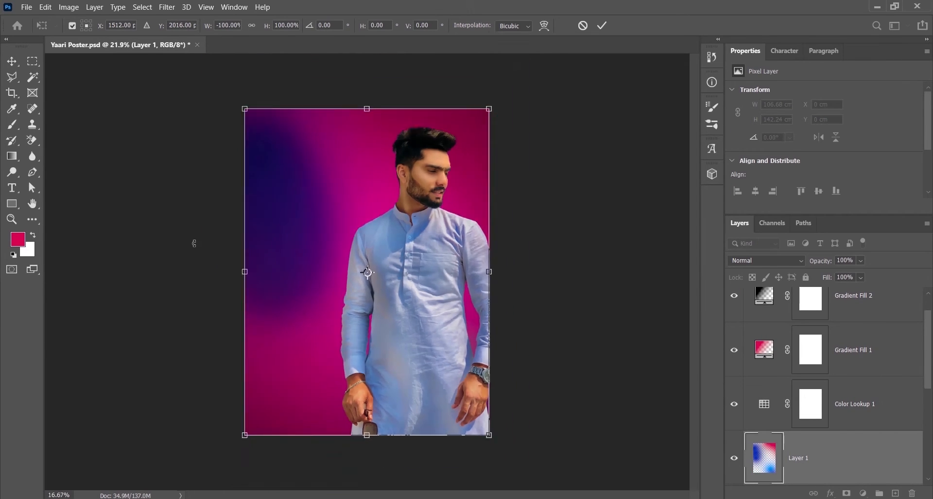
{"action": "left_click", "coordinate": [544, 27]}
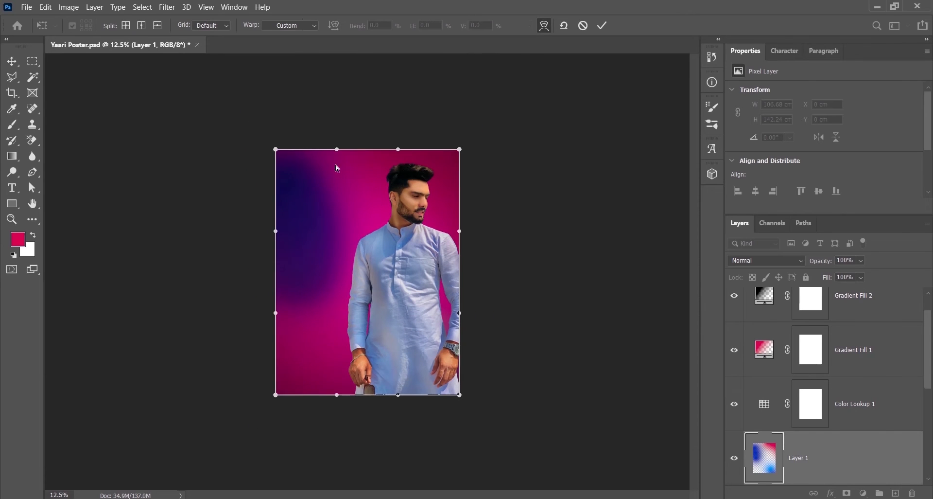
{"action": "left_click_drag", "start_coordinate": [275, 149], "coordinate": [243, 77]}
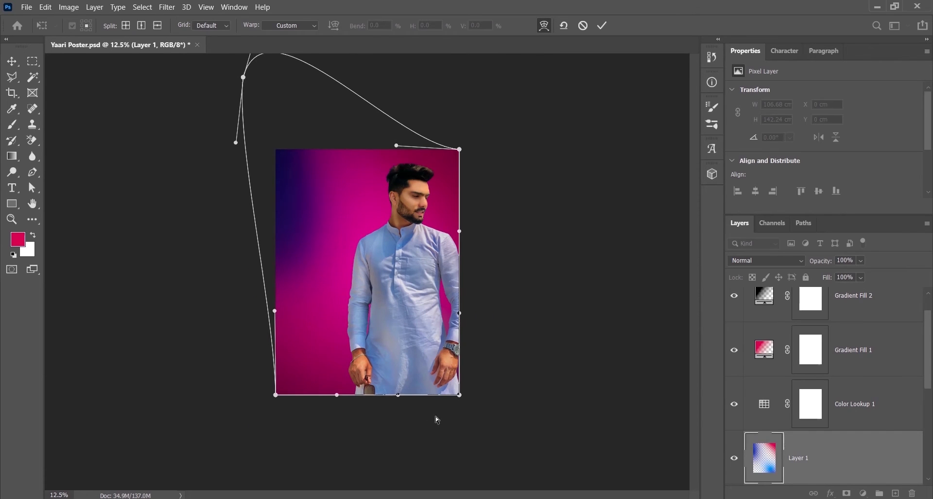
{"action": "left_click_drag", "start_coordinate": [460, 312], "coordinate": [553, 307]}
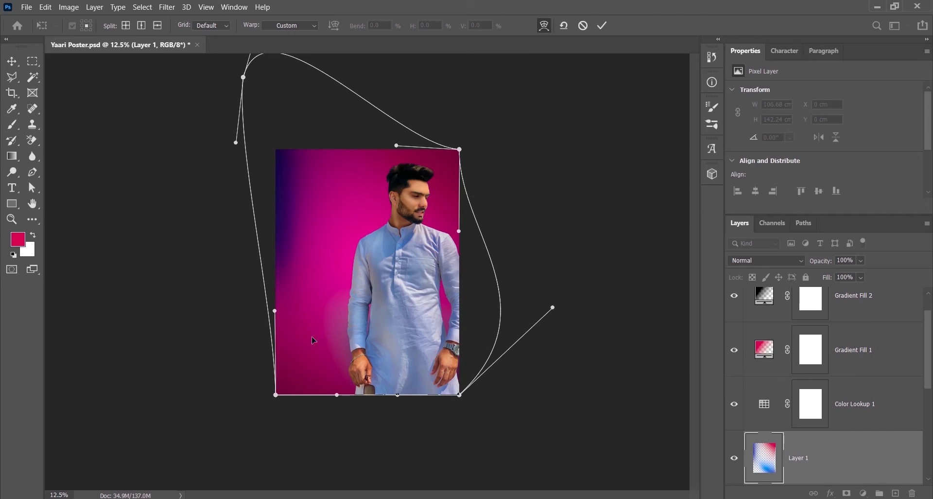
{"action": "left_click_drag", "start_coordinate": [266, 339], "coordinate": [279, 327]}
{"action": "left_click_drag", "start_coordinate": [268, 95], "coordinate": [316, 168]}
{"action": "key", "text": "Return"}
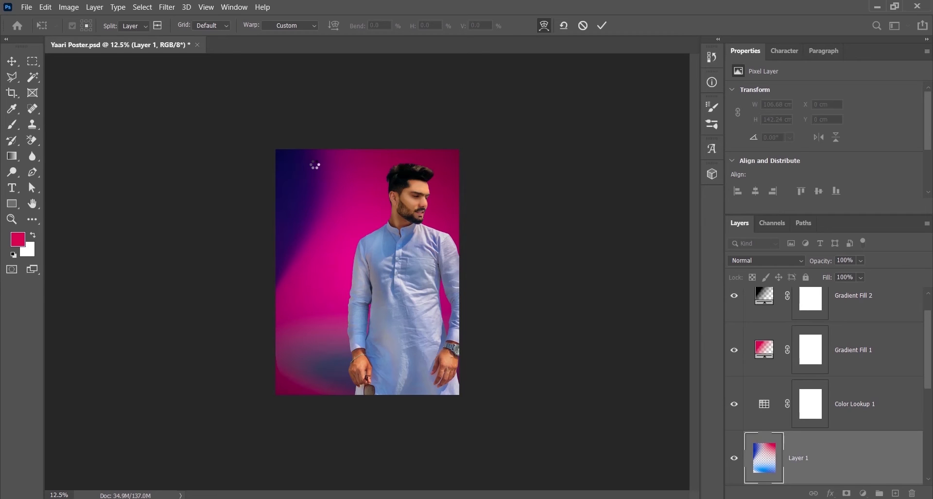
{"action": "key", "text": "ctrl+0"}
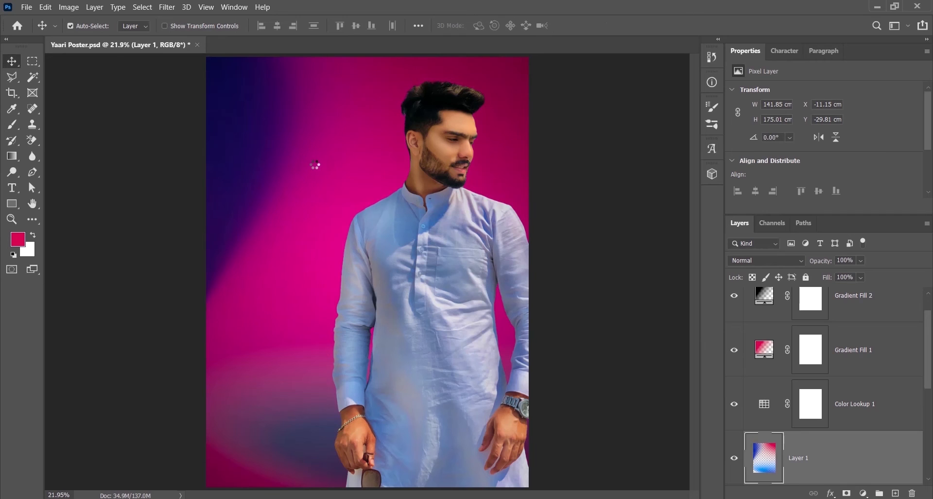
{"action": "key", "text": "ctrl+s"}
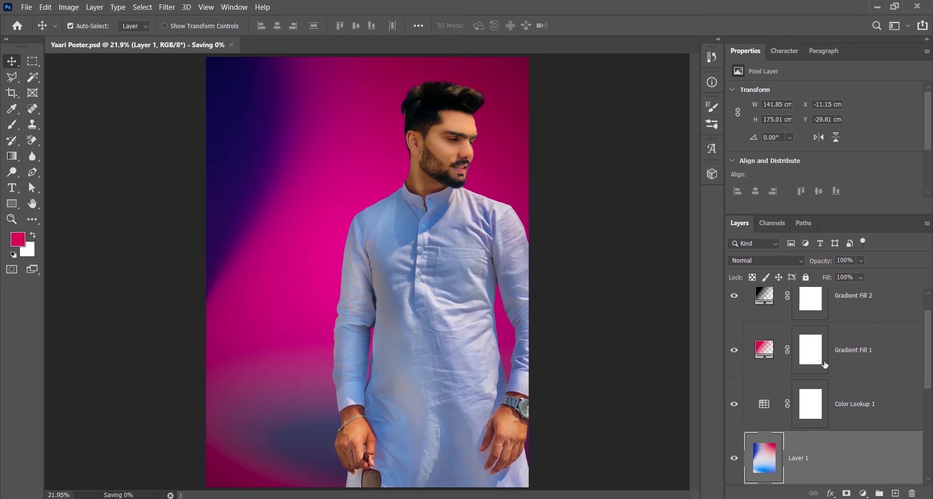
Move the Color Lookup 1 adjustment above both Gradient Fill layers.
{"action": "left_click", "coordinate": [762, 412]}
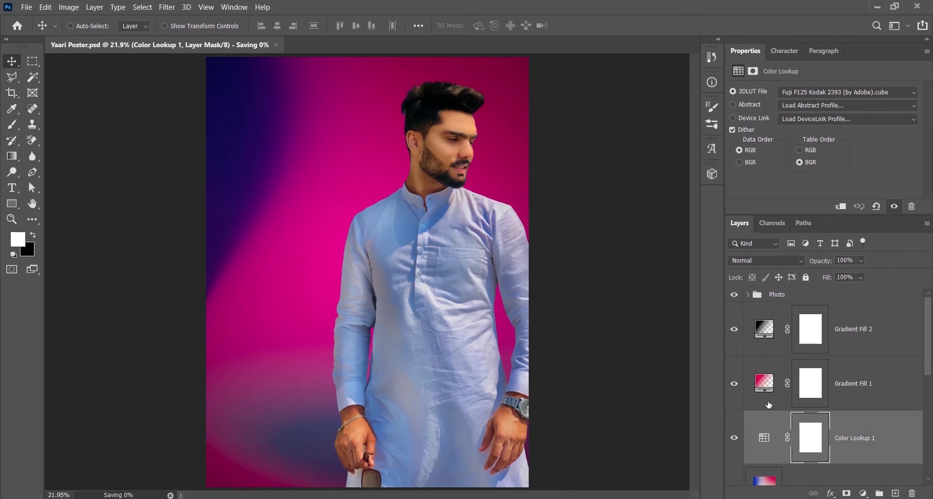
{"action": "key", "text": "ctrl+bracketright"}
{"action": "key", "text": "ctrl+bracketright"}
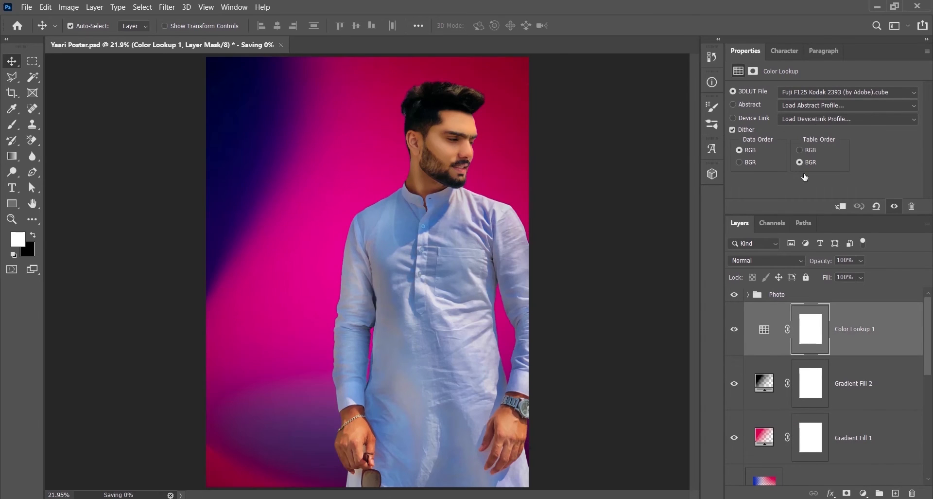
Compare the 2Strip, 3Strip and Candlelight presets on the Color Lookup and settle on 2Strip.look.
{"action": "left_click", "coordinate": [836, 91]}
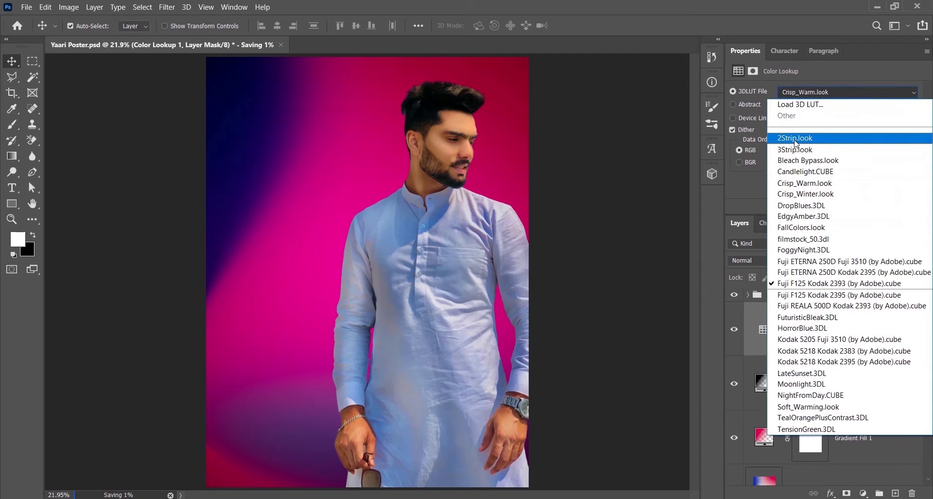
{"action": "left_click", "coordinate": [794, 138]}
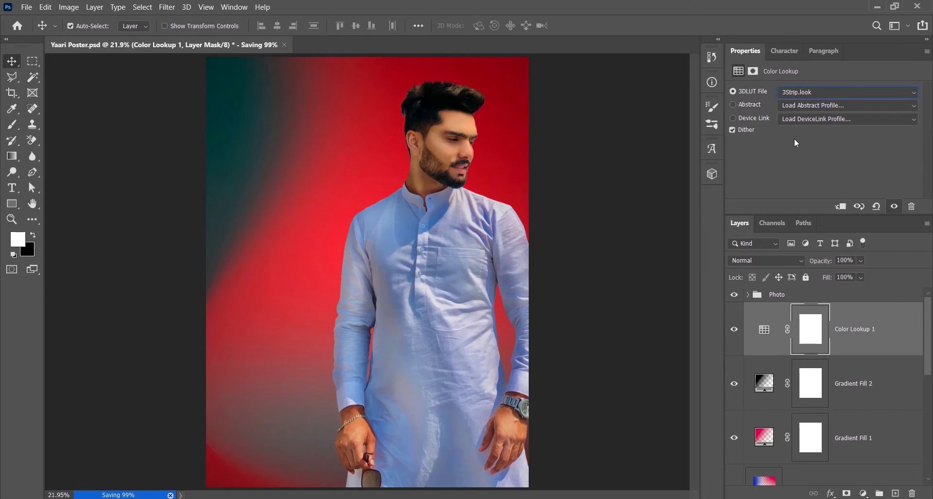
{"action": "key", "text": "Down"}
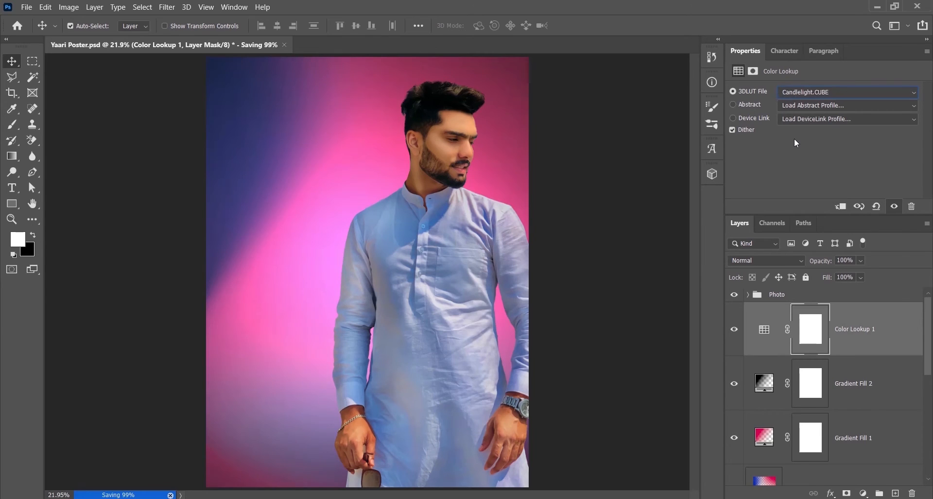
{"action": "key", "text": "Up"}
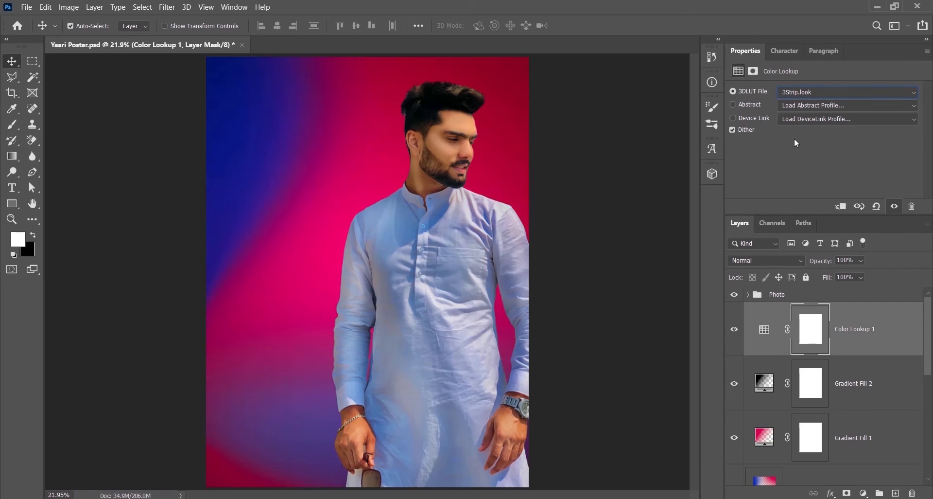
{"action": "key", "text": "Up"}
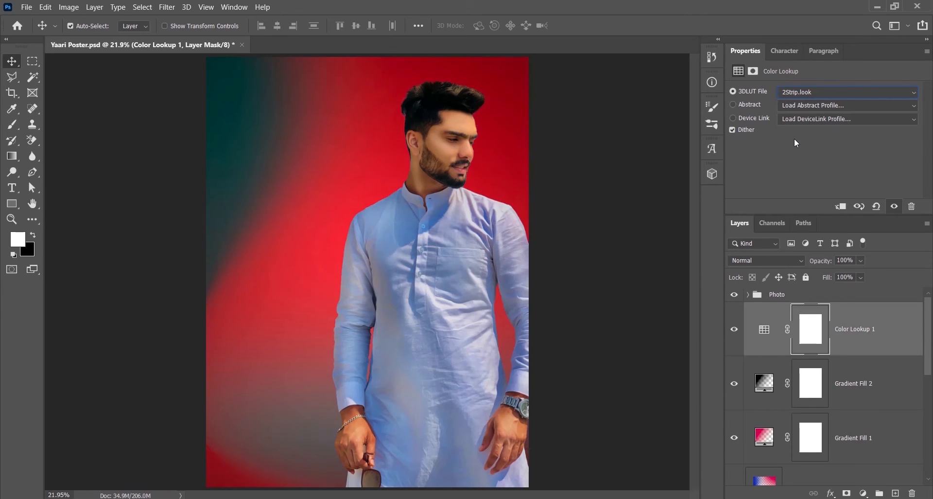
Add a Brightness/Contrast adjustment above Curves 1 in the Photo group, clipped to the man's layer.
{"action": "left_click", "coordinate": [749, 295]}
{"action": "left_click", "coordinate": [818, 326]}
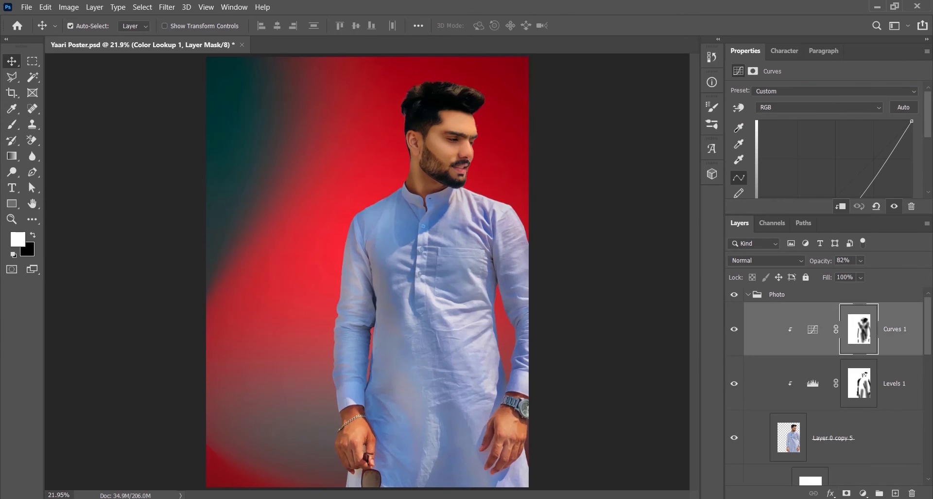
{"action": "left_click", "coordinate": [862, 494]}
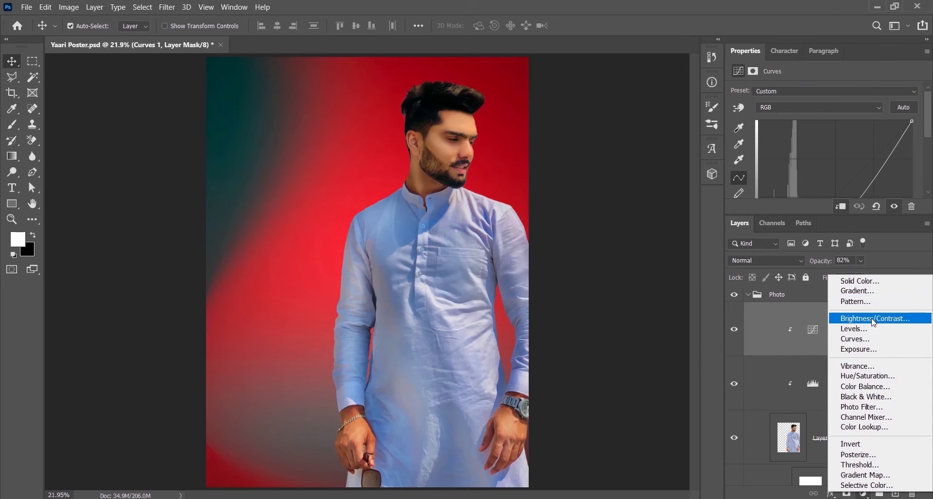
{"action": "left_click", "coordinate": [864, 317]}
{"action": "left_click", "coordinate": [842, 206]}
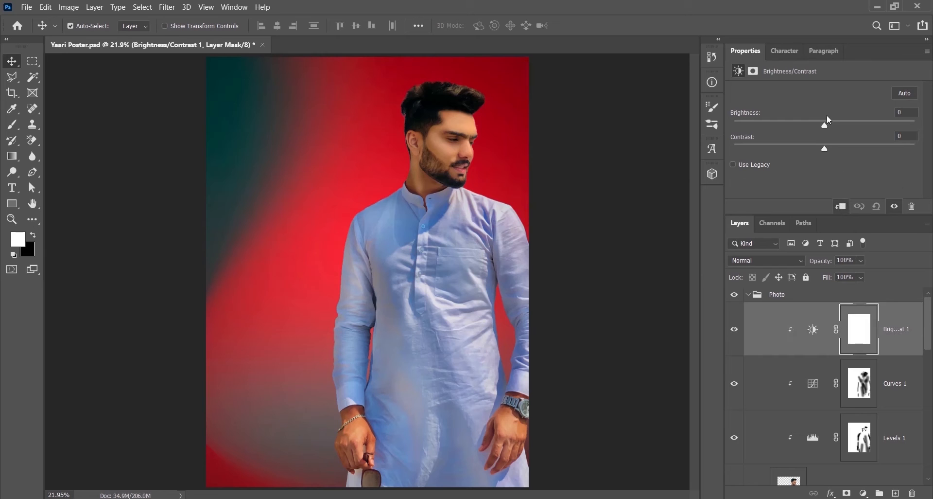
Set the Brightness/Contrast adjustment on the man to brightness 40 and contrast 16.
{"action": "left_click_drag", "start_coordinate": [824, 128], "coordinate": [845, 148]}
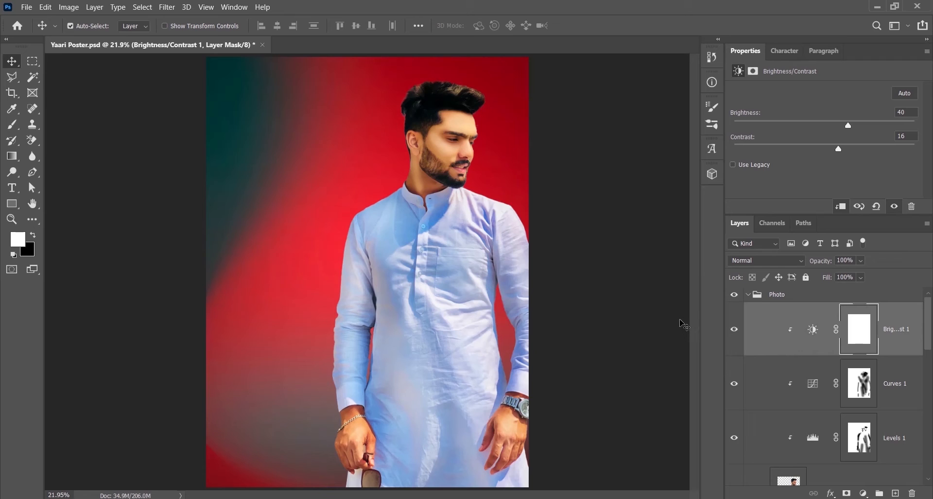
Add a new layer clipped to Layer 0 copy 5 and sample the background's bright red as the foreground color.
{"action": "scroll", "coordinate": [777, 385], "scroll_direction": "down", "scroll_amount": 1}
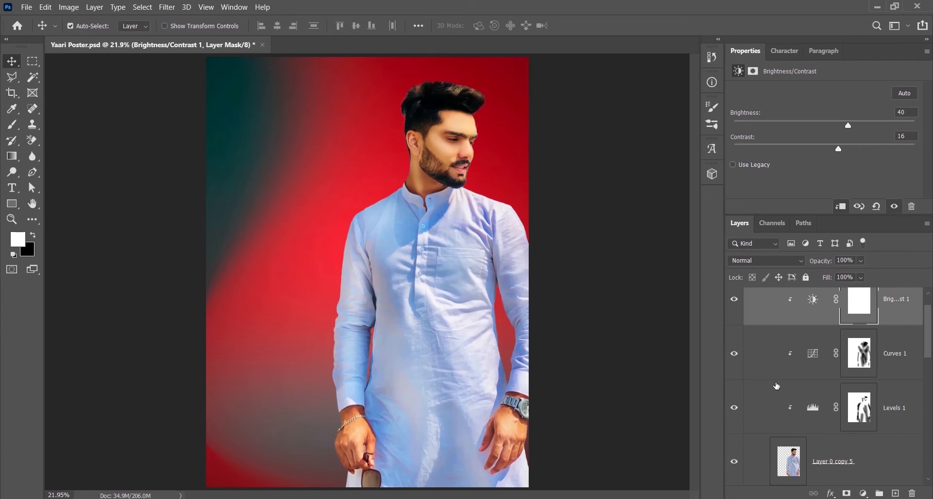
{"action": "scroll", "coordinate": [777, 385], "scroll_direction": "down", "scroll_amount": 2}
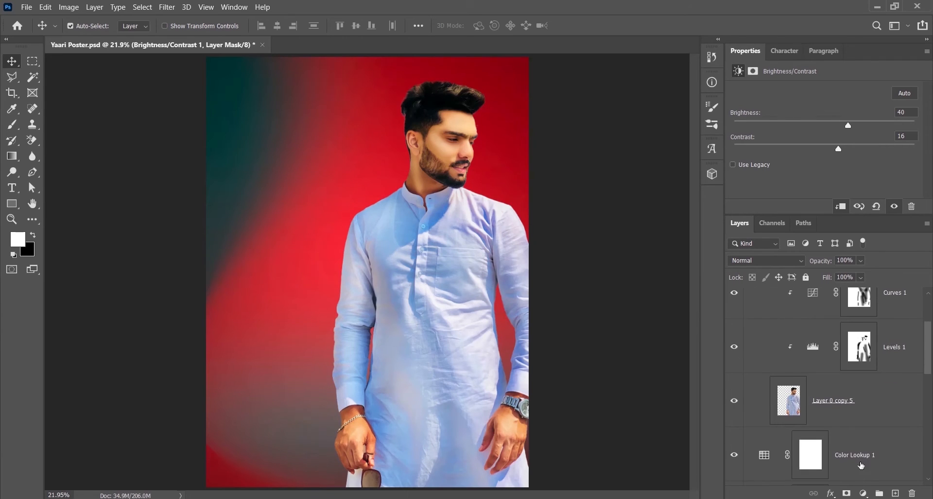
{"action": "left_click", "coordinate": [855, 418]}
{"action": "left_click", "coordinate": [896, 492]}
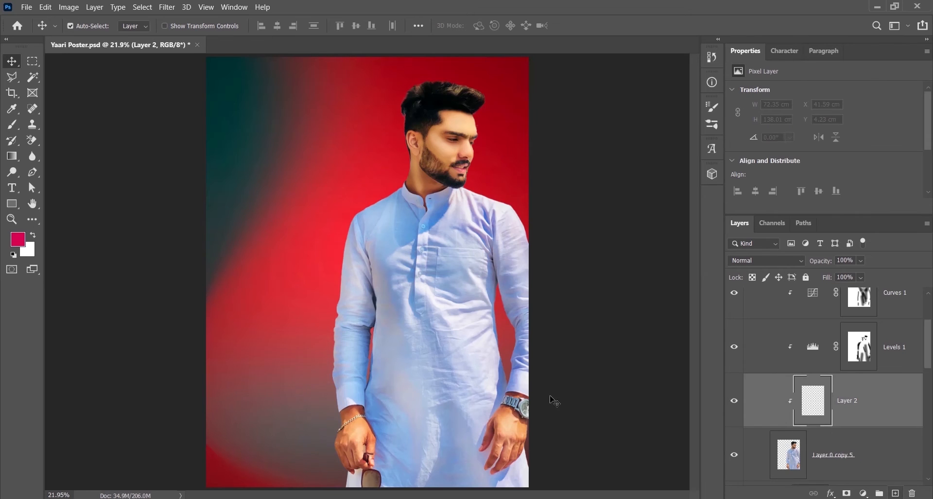
{"action": "left_click", "coordinate": [17, 238]}
{"action": "left_click", "coordinate": [327, 217]}
{"action": "left_click", "coordinate": [886, 155]}
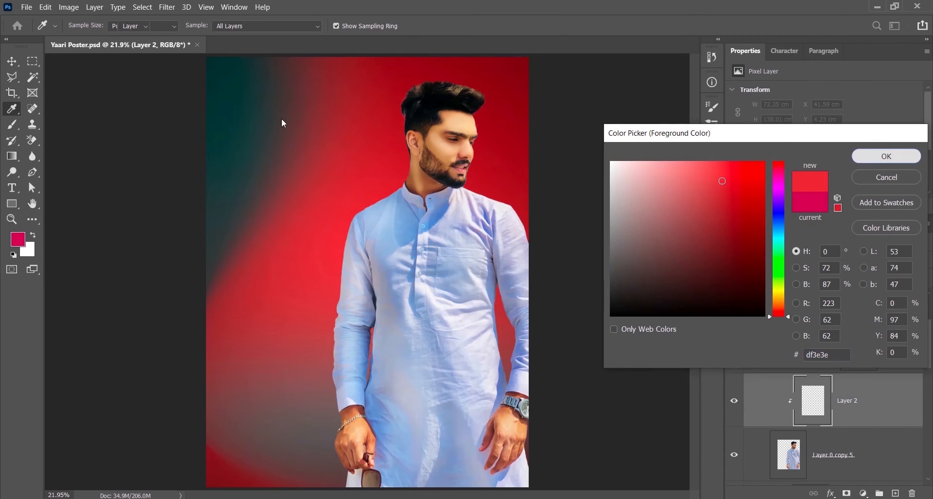
Paint soft red strokes with a brush of about 1100 px along the man's left-side sleeve and over the opposite shoulder on Layer 2.
{"action": "key", "text": "b"}
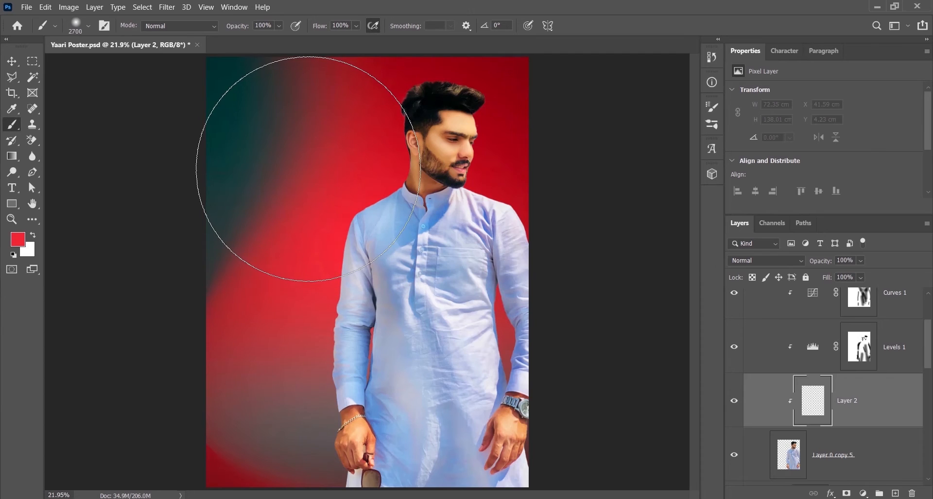
{"action": "key", "text": "bracketleft"}
{"action": "key", "text": "bracketleft"}
{"action": "key", "text": "bracketleft"}
{"action": "key", "text": "bracketleft"}
{"action": "key", "text": "bracketleft"}
{"action": "key", "text": "bracketleft"}
{"action": "key", "text": "bracketleft"}
{"action": "key", "text": "bracketleft"}
{"action": "key", "text": "bracketleft"}
{"action": "key", "text": "bracketleft"}
{"action": "key", "text": "bracketleft"}
{"action": "key", "text": "bracketleft"}
{"action": "key", "text": "bracketleft"}
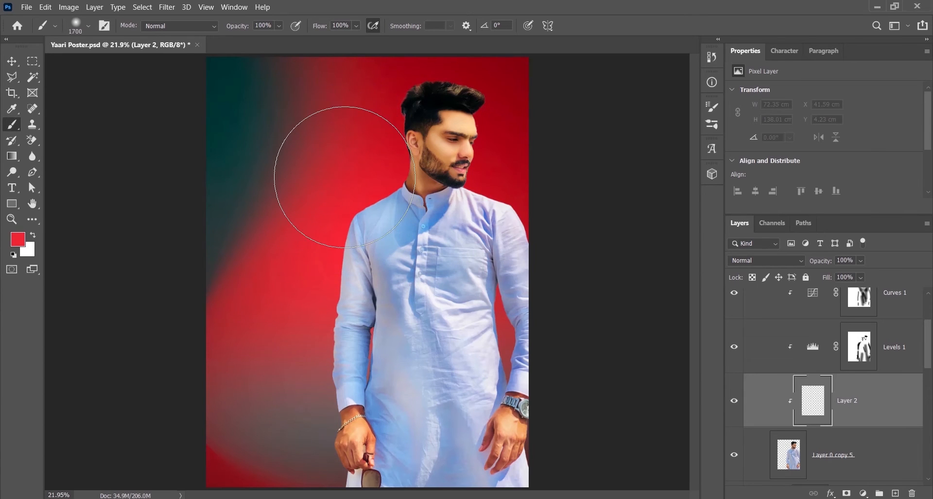
{"action": "key", "text": "bracketleft"}
{"action": "key", "text": "bracketleft"}
{"action": "key", "text": "bracketleft"}
{"action": "mouse_move", "coordinate": [358, 156]}
{"action": "left_mouse_down"}
{"action": "mouse_move", "coordinate": [285, 291]}
{"action": "mouse_move", "coordinate": [245, 457]}
{"action": "left_mouse_up"}
{"action": "mouse_move", "coordinate": [511, 161]}
{"action": "left_mouse_down"}
{"action": "mouse_move", "coordinate": [620, 275]}
{"action": "mouse_move", "coordinate": [630, 322]}
{"action": "mouse_move", "coordinate": [656, 347]}
{"action": "left_mouse_up"}
Set Layer 2's blend mode to Soft Light.
{"action": "key", "text": "v"}
{"action": "left_click", "coordinate": [766, 260]}
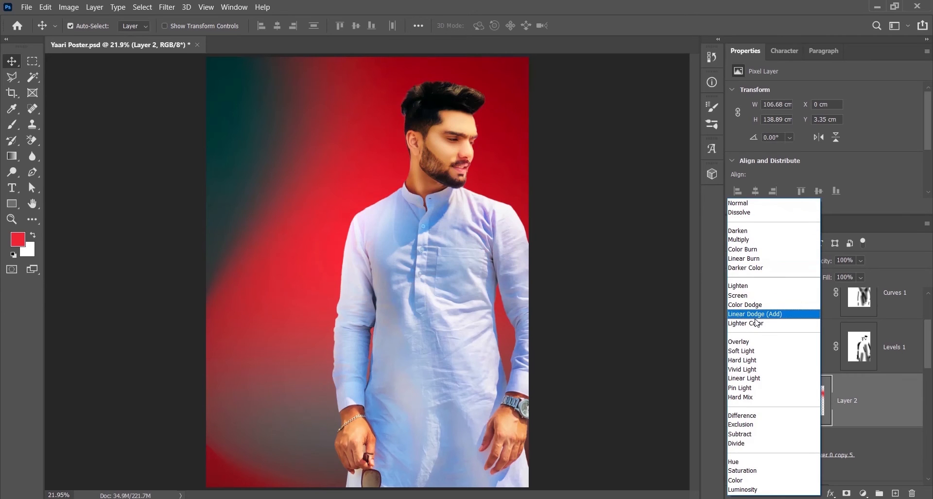
{"action": "left_click", "coordinate": [752, 353]}
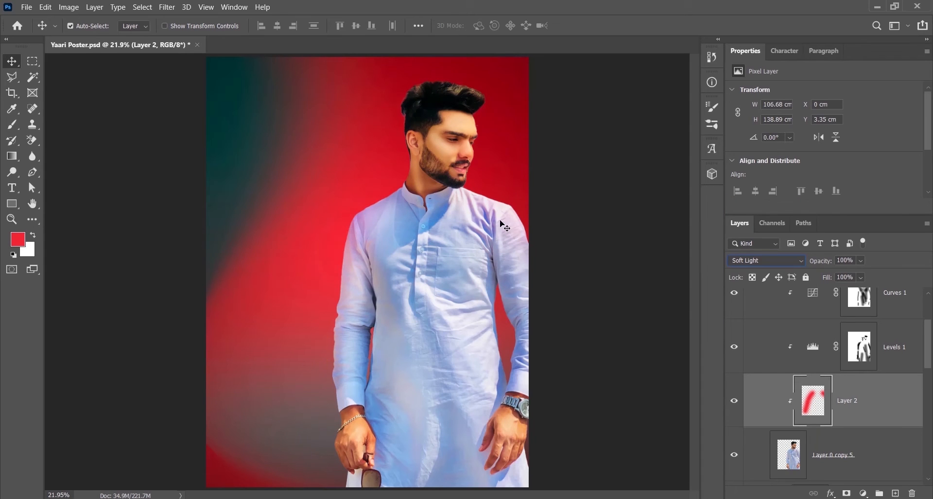
Switch back to the Brush tool and set its painting mode to Soft Light.
{"action": "left_click", "coordinate": [11, 124]}
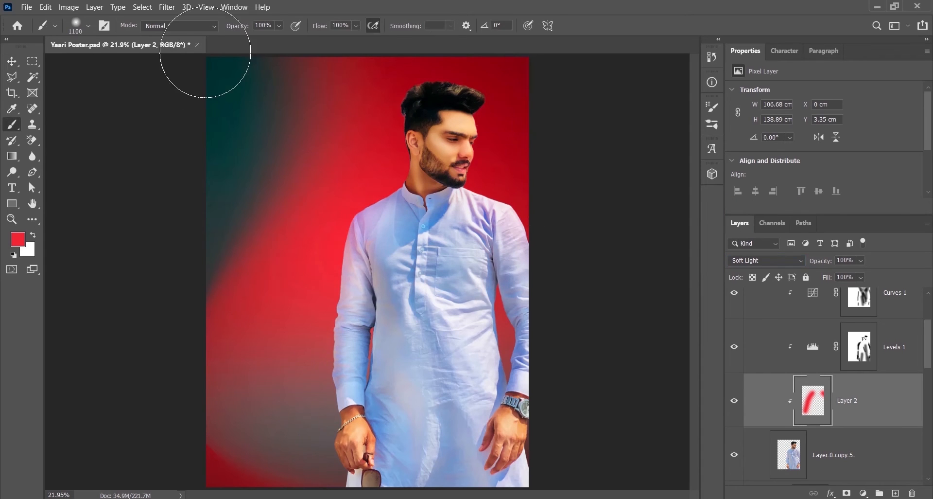
{"action": "left_click", "coordinate": [175, 26]}
{"action": "left_click", "coordinate": [160, 68]}
{"action": "left_click", "coordinate": [176, 27]}
{"action": "scroll", "coordinate": [173, 37], "scroll_direction": "up", "scroll_amount": 1}
{"action": "left_click", "coordinate": [173, 37]}
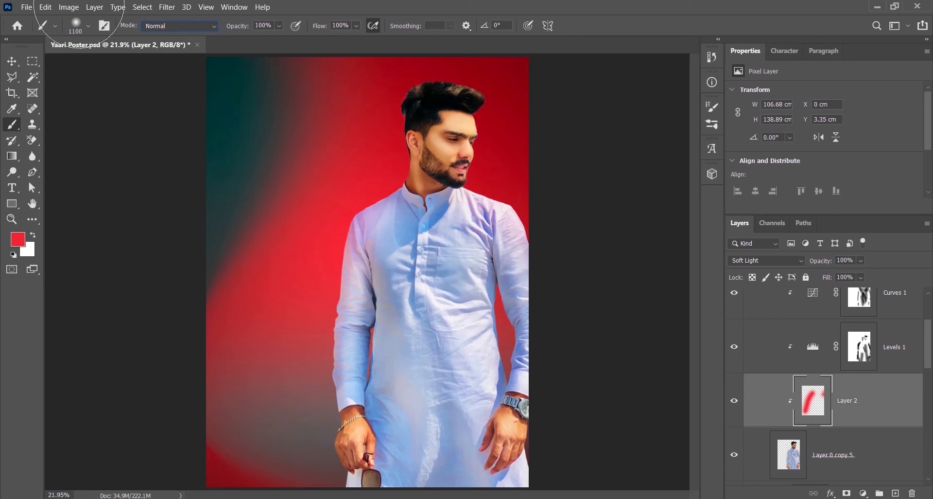
{"action": "left_click", "coordinate": [161, 26]}
{"action": "left_click", "coordinate": [155, 202]}
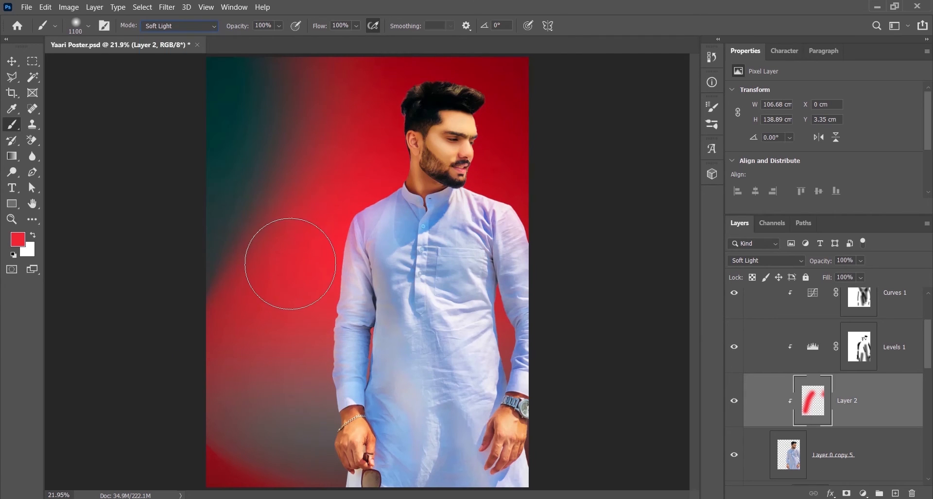
Undo the last brush changes and tint the man's left-side sleeve and opposite shoulder red with a 500 px brush.
{"action": "key", "text": "ctrl+z"}
{"action": "key", "text": "ctrl+z"}
{"action": "key", "text": "bracketleft"}
{"action": "key", "text": "bracketleft"}
{"action": "key", "text": "bracketleft"}
{"action": "key", "text": "bracketleft"}
{"action": "key", "text": "bracketleft"}
{"action": "key", "text": "bracketleft"}
{"action": "left_click_drag", "start_coordinate": [338, 220], "coordinate": [316, 382]}
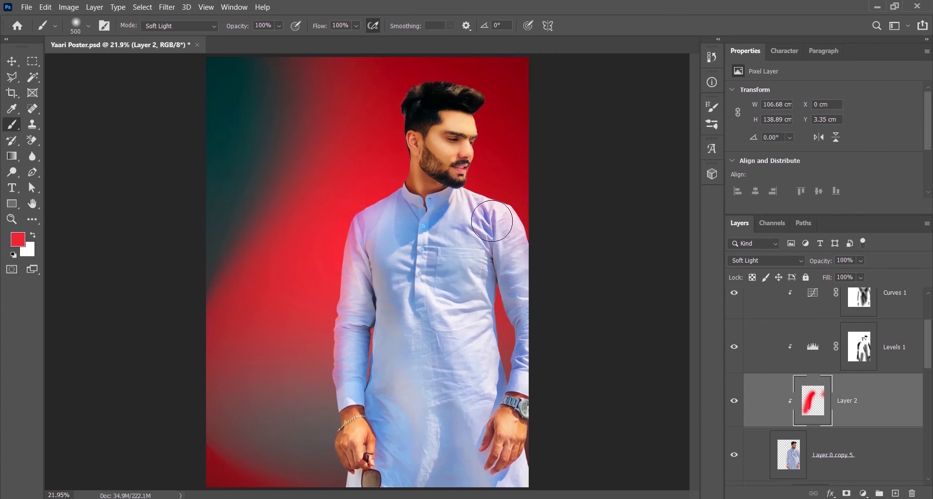
{"action": "left_click_drag", "start_coordinate": [531, 229], "coordinate": [567, 287]}
Try a red tint on the cuff above the watch, undo it, and tint the man's hair red with a 300 px brush.
{"action": "key", "text": "bracketleft"}
{"action": "key", "text": "bracketleft"}
{"action": "key", "text": "bracketleft"}
{"action": "key", "text": "bracketleft"}
{"action": "key", "text": "bracketleft"}
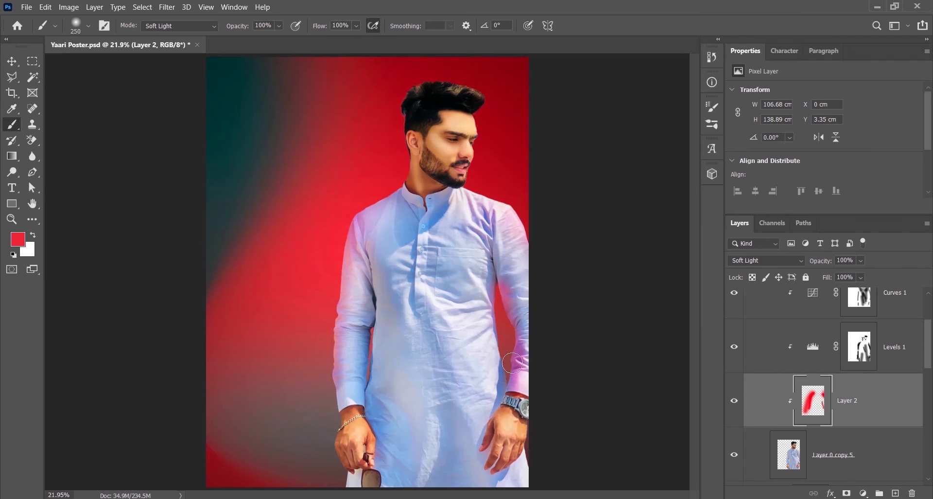
{"action": "key", "text": "bracketright"}
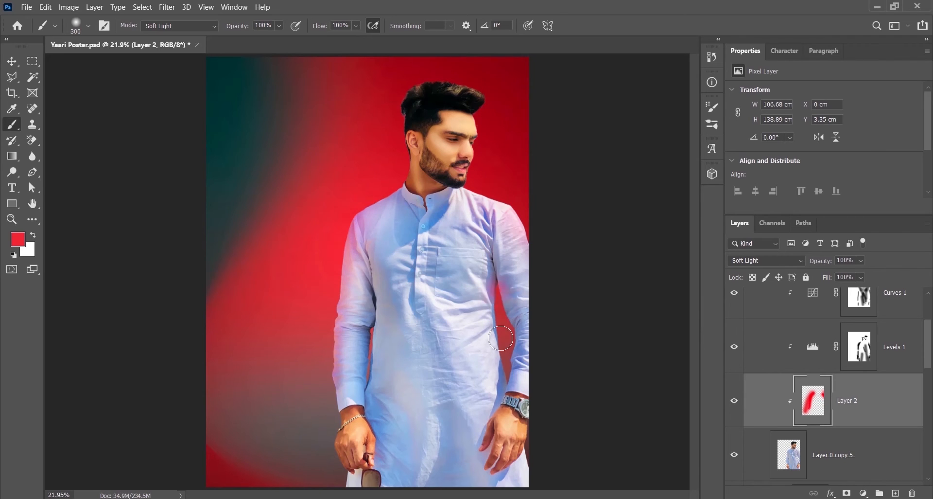
{"action": "key", "text": "ctrl+z"}
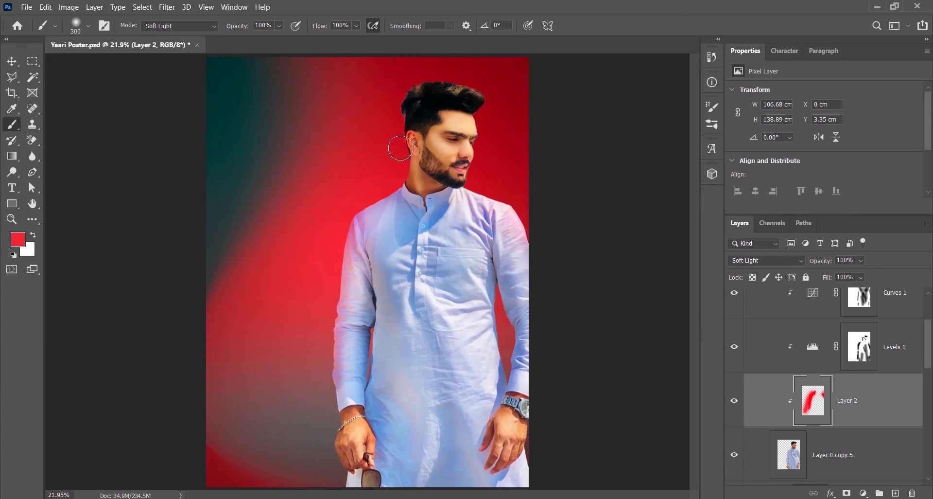
{"action": "mouse_move", "coordinate": [418, 91]}
{"action": "left_mouse_down"}
{"action": "mouse_move", "coordinate": [365, 127]}
{"action": "mouse_move", "coordinate": [388, 99]}
{"action": "mouse_move", "coordinate": [433, 73]}
{"action": "mouse_move", "coordinate": [512, 89]}
{"action": "left_mouse_up"}
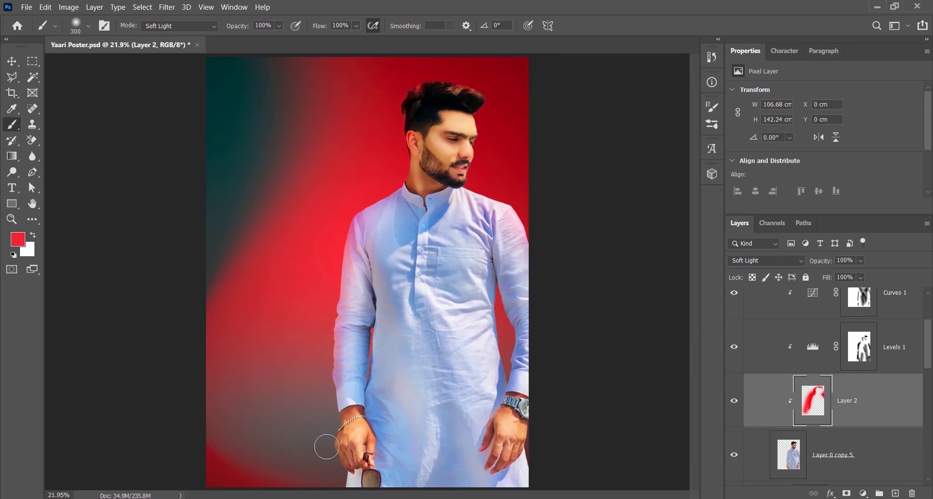
Toggle the visibility of Color Lookup 1 to examine its effect on the background colors.
{"action": "key", "text": "alt+comma"}
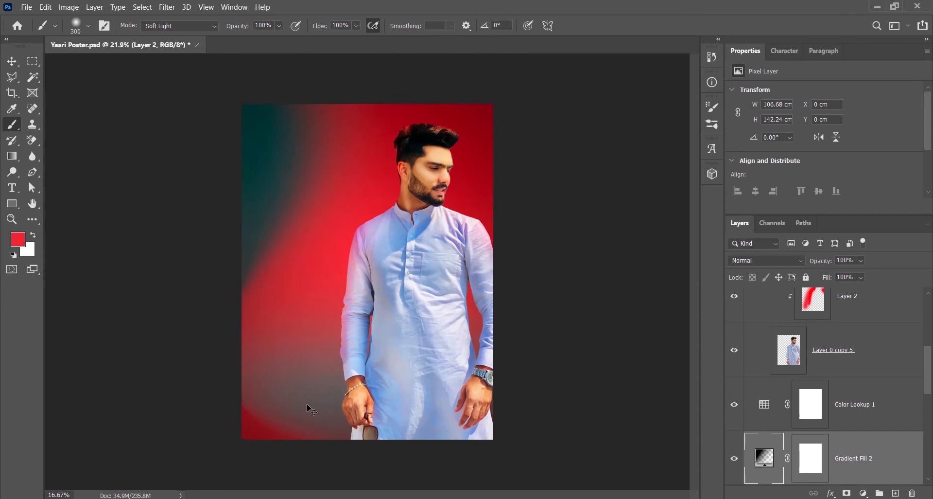
{"action": "key", "text": "s"}
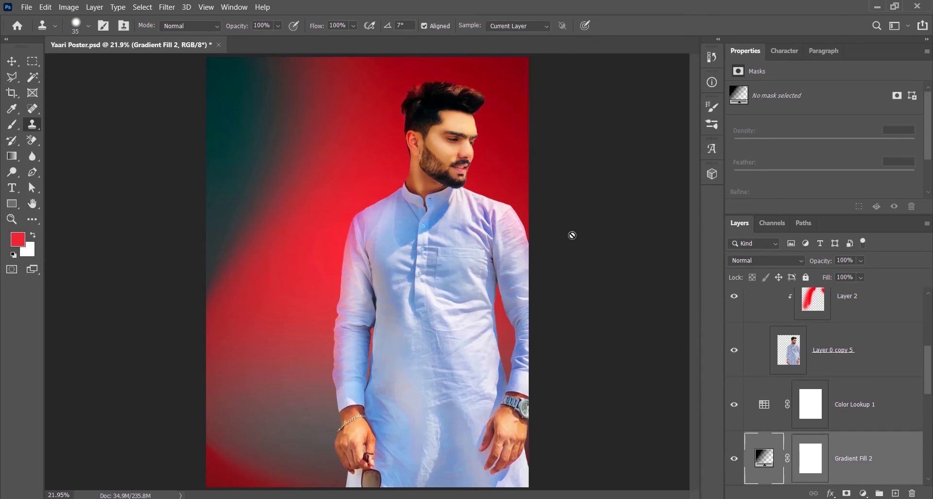
{"action": "left_click", "coordinate": [734, 404]}
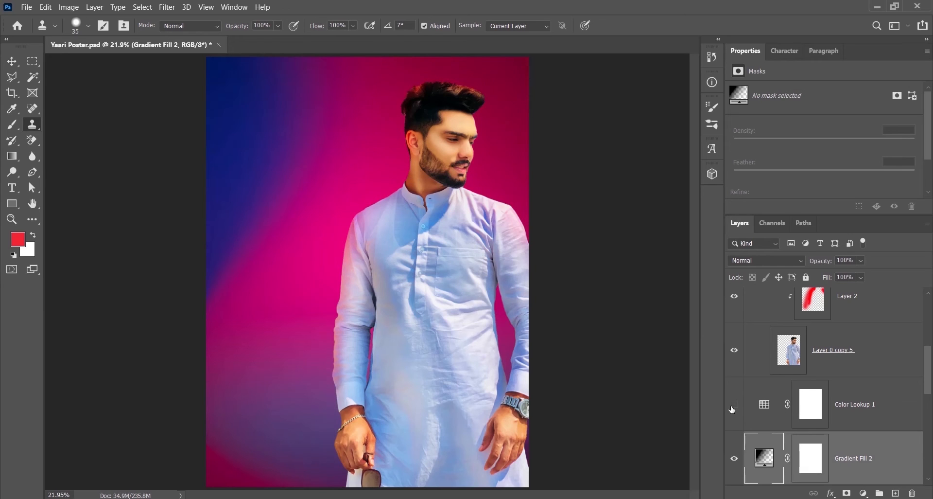
Go through the 3DLUT presets from Crisp_Winter.look onward on Color Lookup 1 and settle on Kodak 5205 Fuji 3510 (by Adobe).cube.
{"action": "left_click", "coordinate": [765, 405]}
{"action": "left_click", "coordinate": [801, 93]}
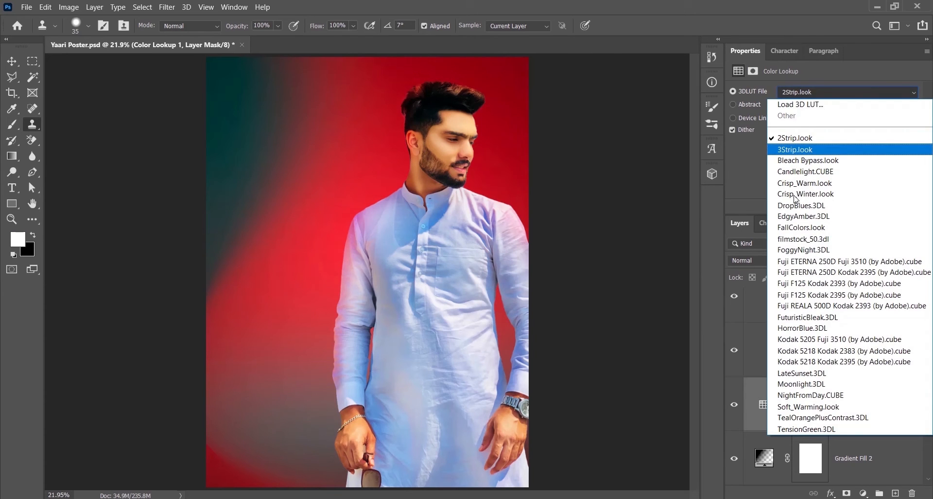
{"action": "left_click", "coordinate": [796, 194]}
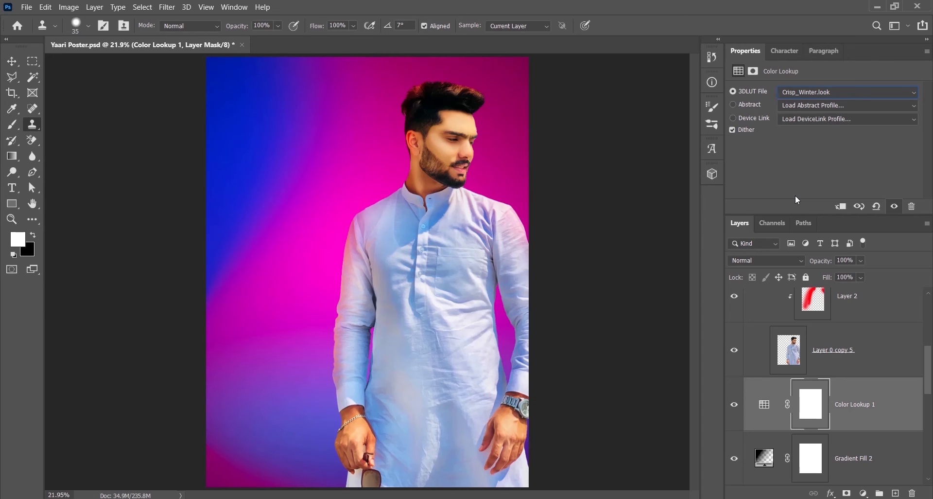
{"action": "key", "text": "Down"}
{"action": "key", "text": "Down"}
{"action": "key", "text": "Down"}
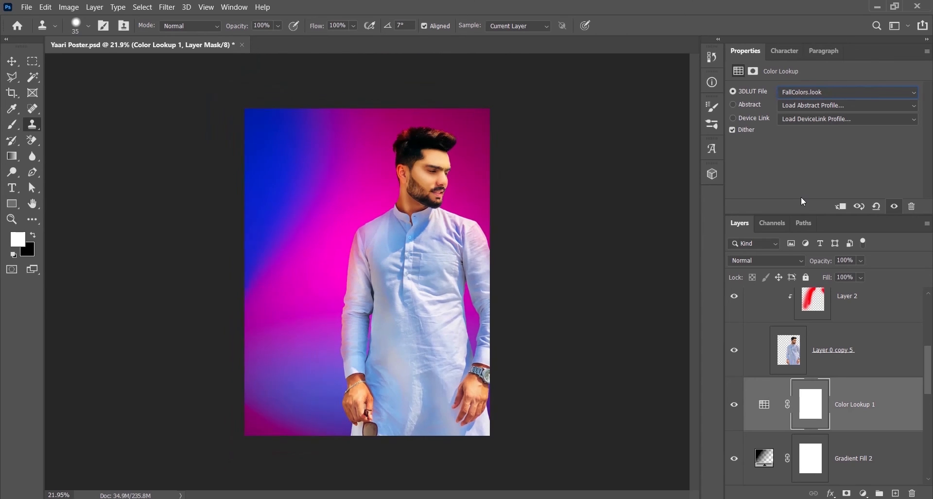
{"action": "key", "text": "Down"}
{"action": "key", "text": "Down"}
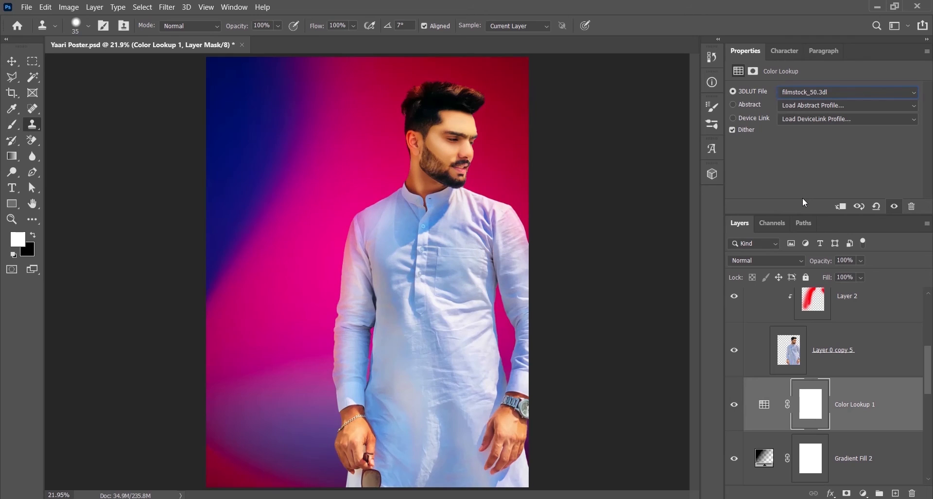
{"action": "key", "text": "Down"}
{"action": "key", "text": "Down"}
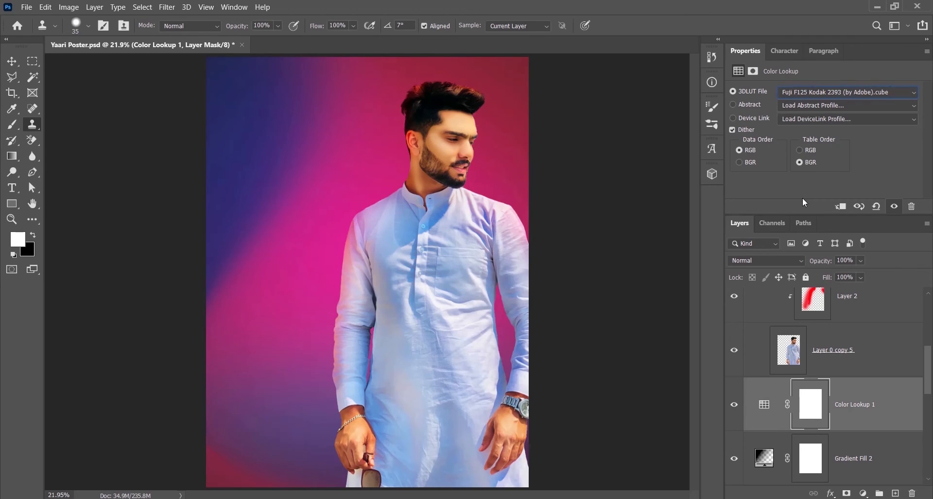
{"action": "key", "text": "Down"}
{"action": "key", "text": "Down"}
{"action": "key", "text": "Down"}
{"action": "key", "text": "Down"}
{"action": "key", "text": "Down"}
{"action": "key", "text": "Down"}
{"action": "key", "text": "Down"}
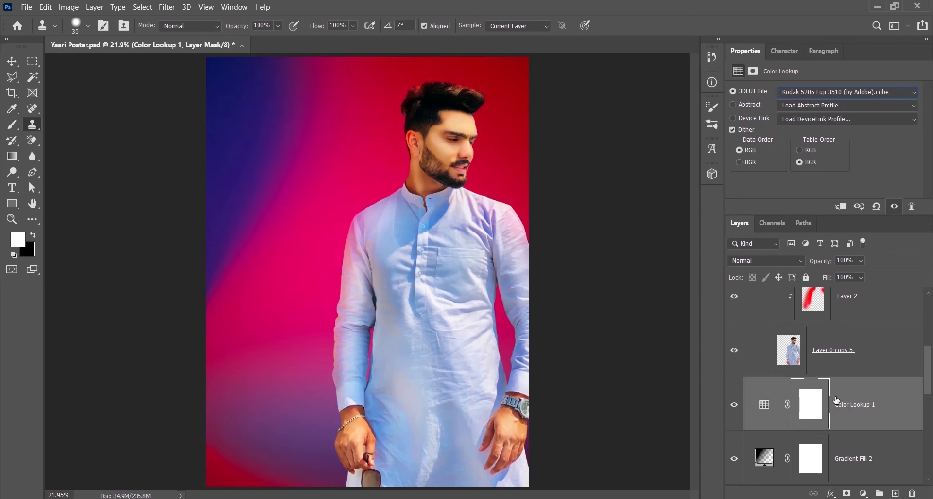
Collapse the Photo group and move it horizontally so the man stands at the poster's left edge.
{"action": "scroll", "coordinate": [827, 370], "scroll_direction": "up", "scroll_amount": 4}
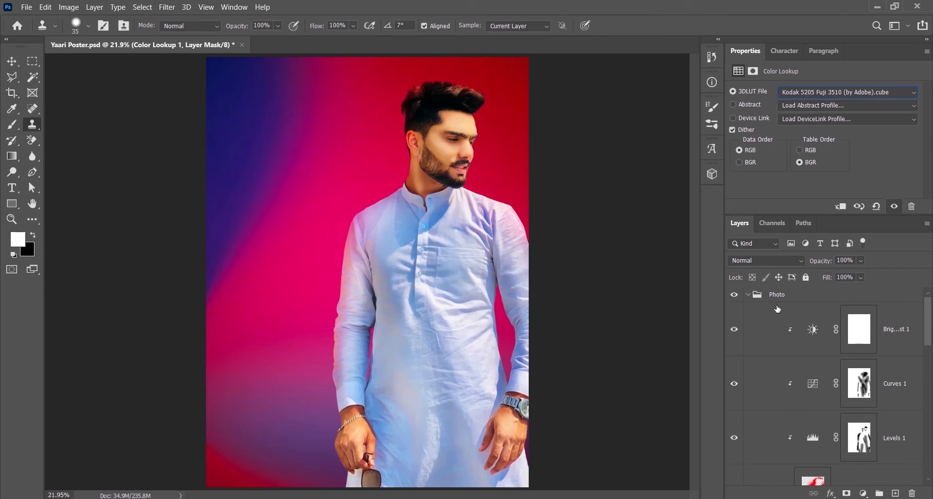
{"action": "left_click", "coordinate": [750, 297]}
{"action": "left_click", "coordinate": [748, 295]}
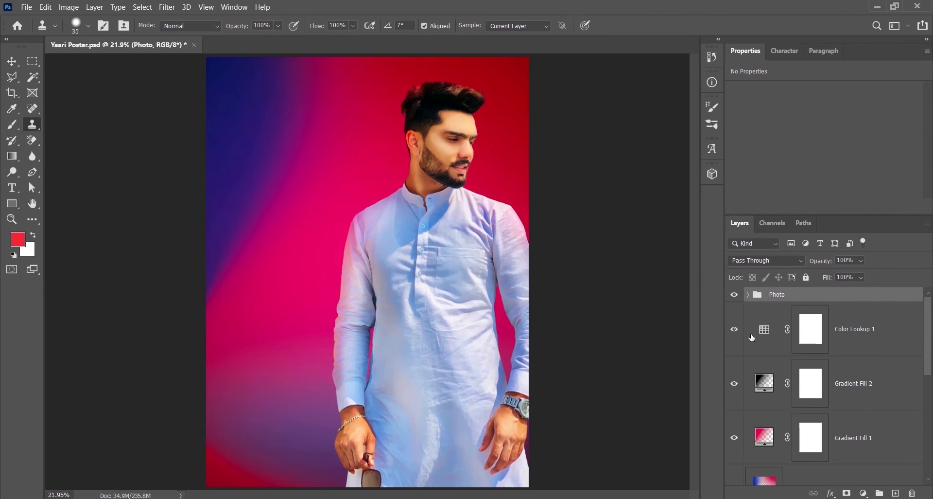
{"action": "key", "text": "ctrl+t"}
{"action": "left_click_drag", "start_coordinate": [458, 279], "coordinate": [325, 277]}
{"action": "key", "text": "Return"}
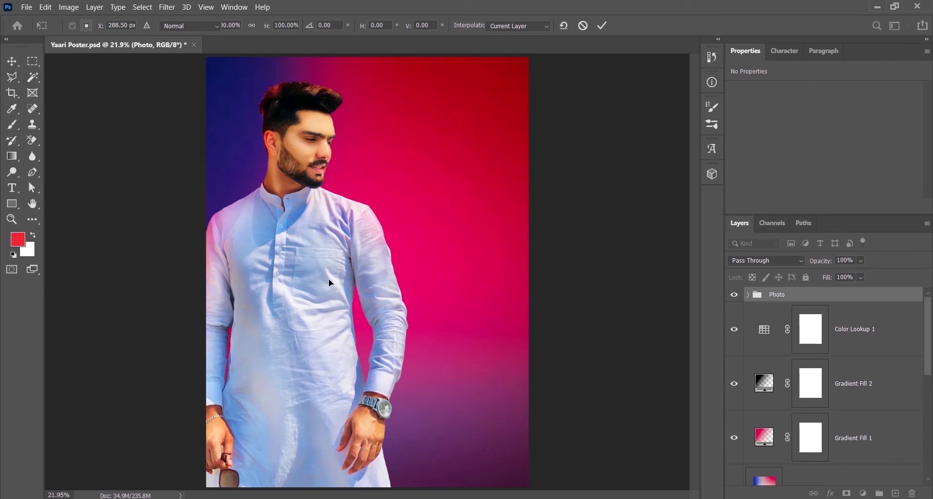
{"action": "key", "text": "s"}
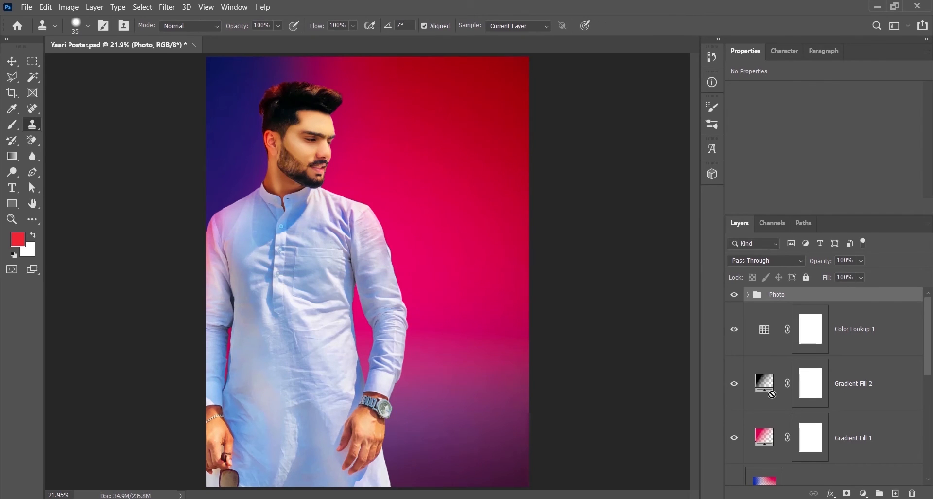
Erase the red tint on Layer 2 from the man's shoulder and sleeve at the poster's left edge with an 800 px brush in Clear mode.
{"action": "left_click", "coordinate": [750, 295]}
{"action": "scroll", "coordinate": [820, 428], "scroll_direction": "down", "scroll_amount": 1}
{"action": "left_click", "coordinate": [808, 428]}
{"action": "left_click", "coordinate": [12, 125]}
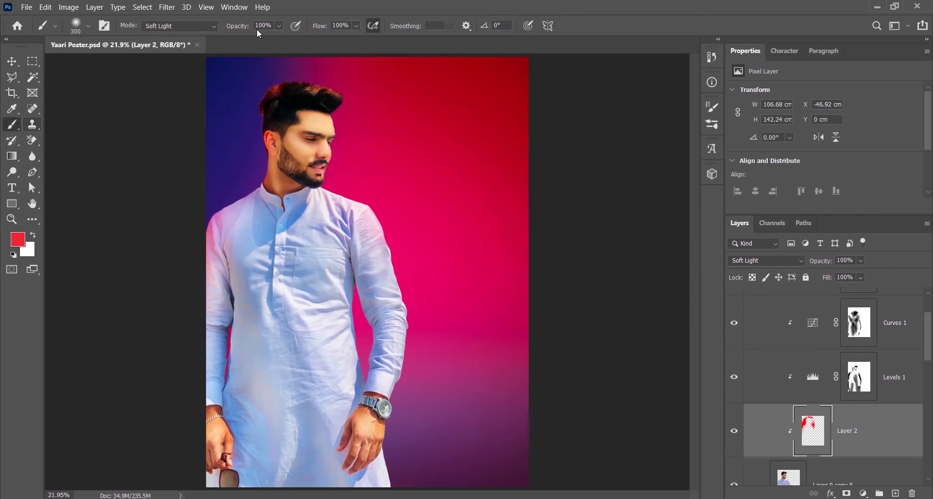
{"action": "left_click", "coordinate": [166, 26]}
{"action": "left_click", "coordinate": [162, 64]}
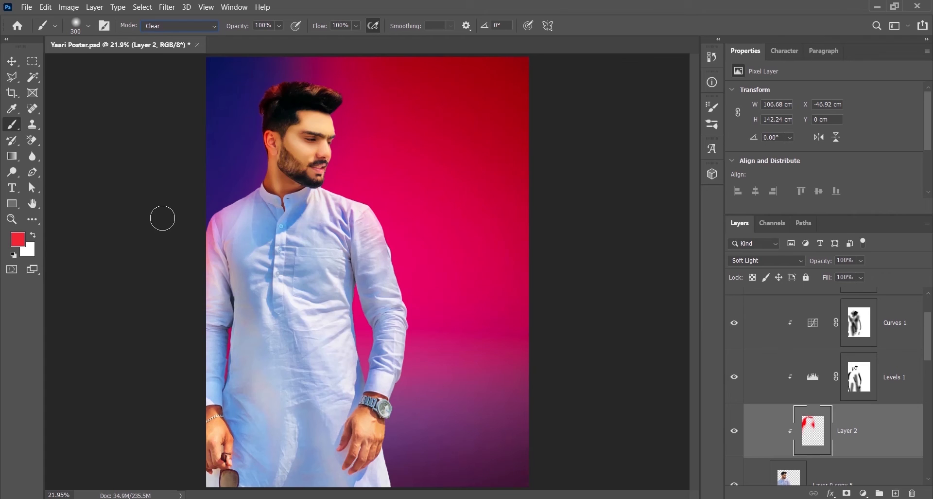
{"action": "key", "text": "bracketright"}
{"action": "key", "text": "bracketright"}
{"action": "key", "text": "bracketright"}
{"action": "key", "text": "bracketright"}
{"action": "key", "text": "bracketright"}
{"action": "left_click_drag", "start_coordinate": [222, 221], "coordinate": [171, 296]}
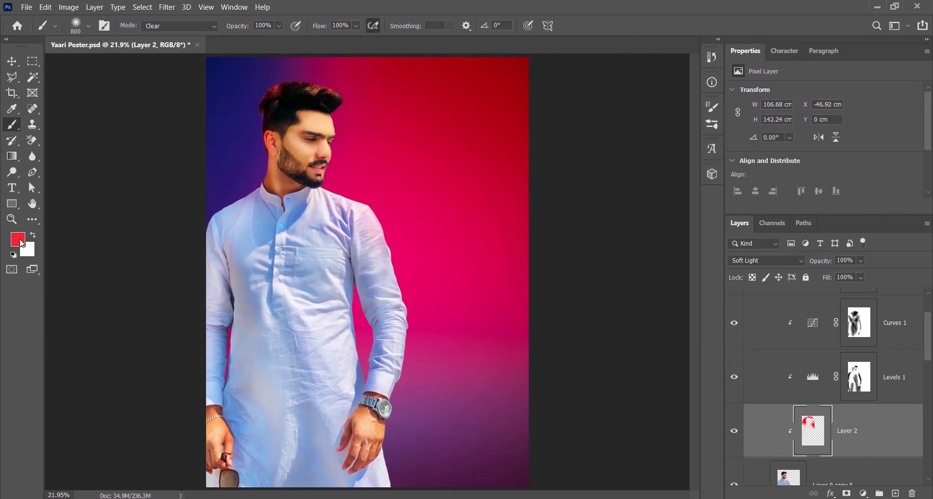
Switch the brush out of Clear mode and paint red on Layer 2 along the man's sleeve facing the magenta background.
{"action": "left_click", "coordinate": [143, 30]}
{"action": "left_click", "coordinate": [153, 34]}
{"action": "mouse_move", "coordinate": [417, 267]}
{"action": "left_mouse_down"}
{"action": "mouse_move", "coordinate": [443, 423]}
{"action": "mouse_move", "coordinate": [493, 395]}
{"action": "left_mouse_up"}
{"action": "key", "text": "v"}
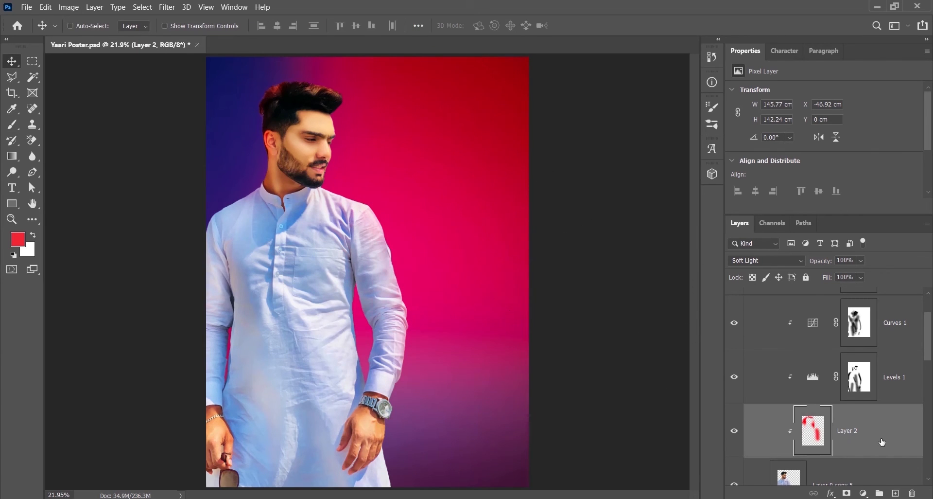
Add an inner glow to Layer 0 copy 5 with 42% choke and a size of 16 px.
{"action": "scroll", "coordinate": [868, 433], "scroll_direction": "down", "scroll_amount": 1}
{"action": "left_click", "coordinate": [875, 436]}
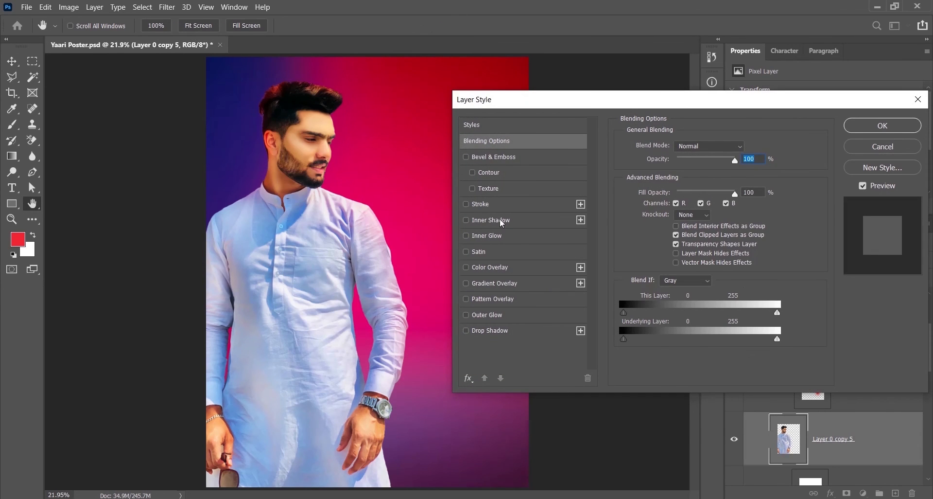
{"action": "left_click", "coordinate": [494, 236]}
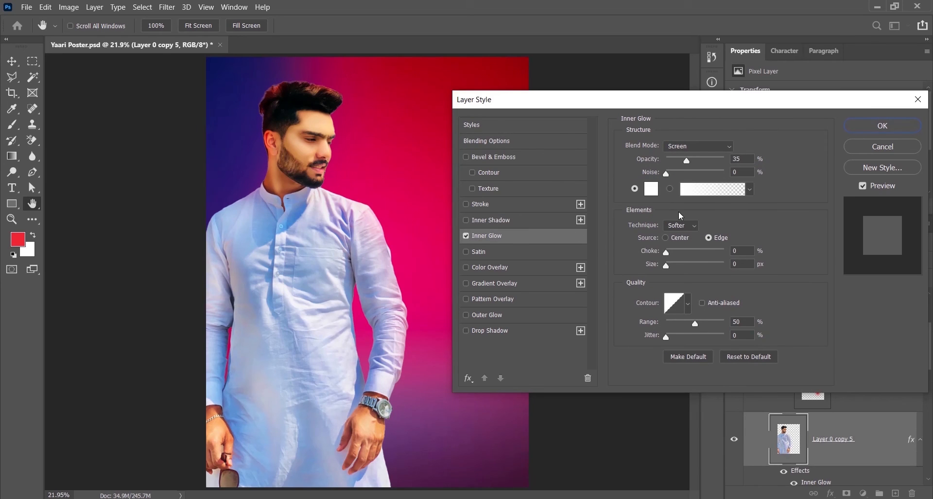
{"action": "left_click_drag", "start_coordinate": [672, 251], "coordinate": [681, 264]}
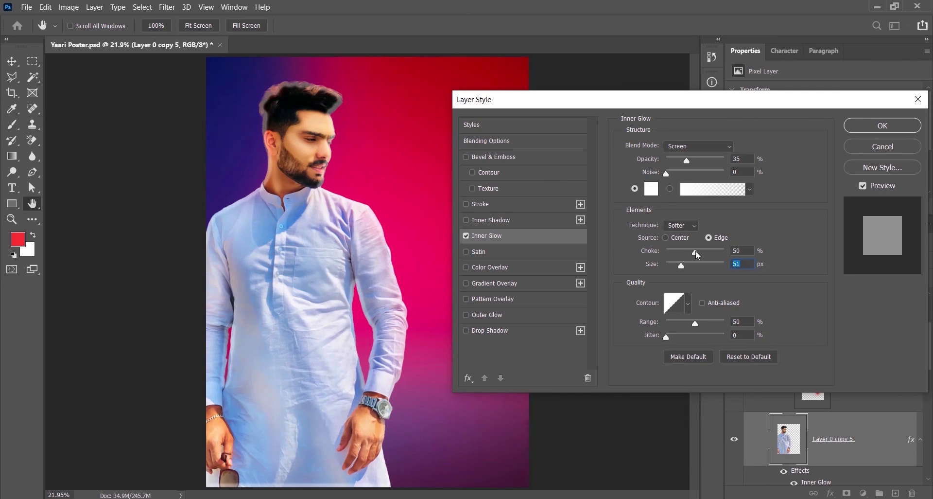
{"action": "left_click", "coordinate": [690, 252]}
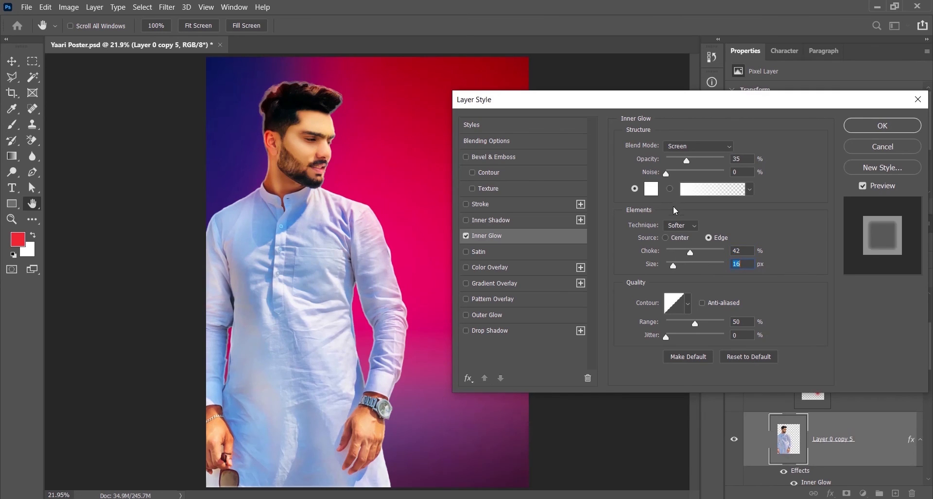
Sample the magenta background for the inner glow colour and brighten it to f61e68.
{"action": "left_click", "coordinate": [652, 188]}
{"action": "left_click", "coordinate": [439, 213]}
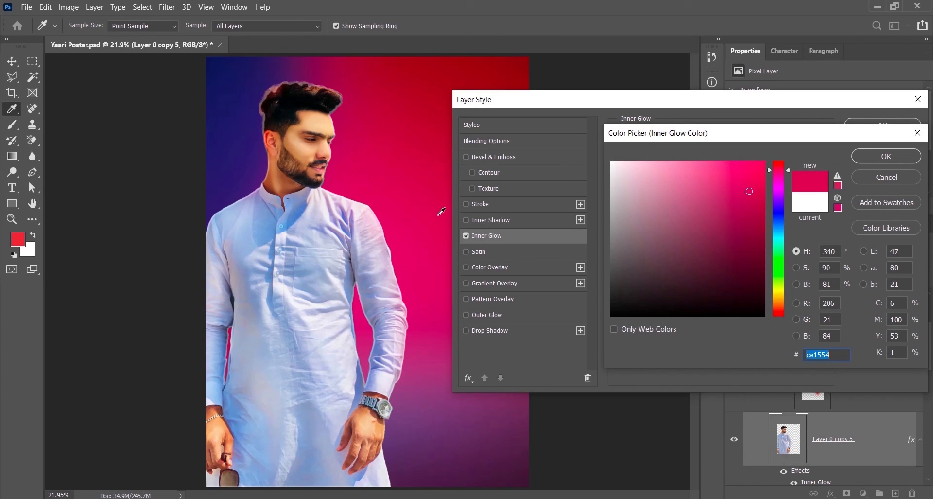
{"action": "left_click", "coordinate": [747, 167]}
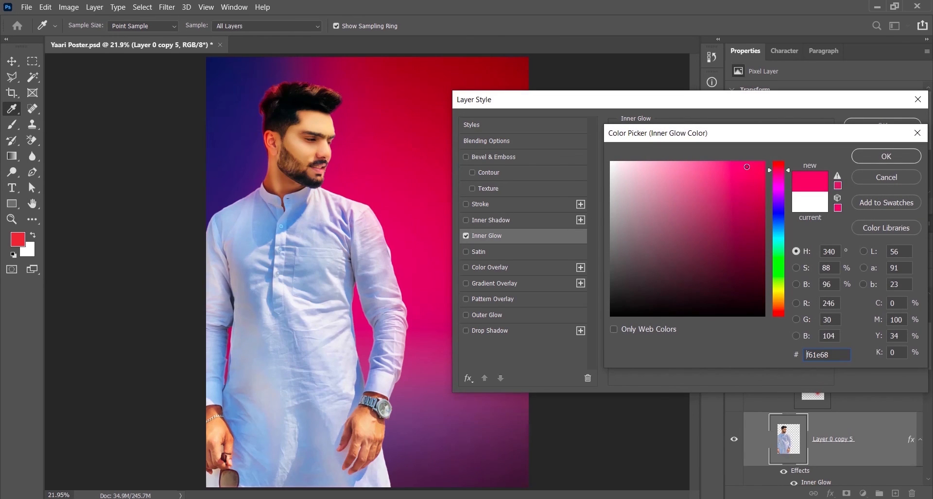
{"action": "left_click", "coordinate": [875, 156]}
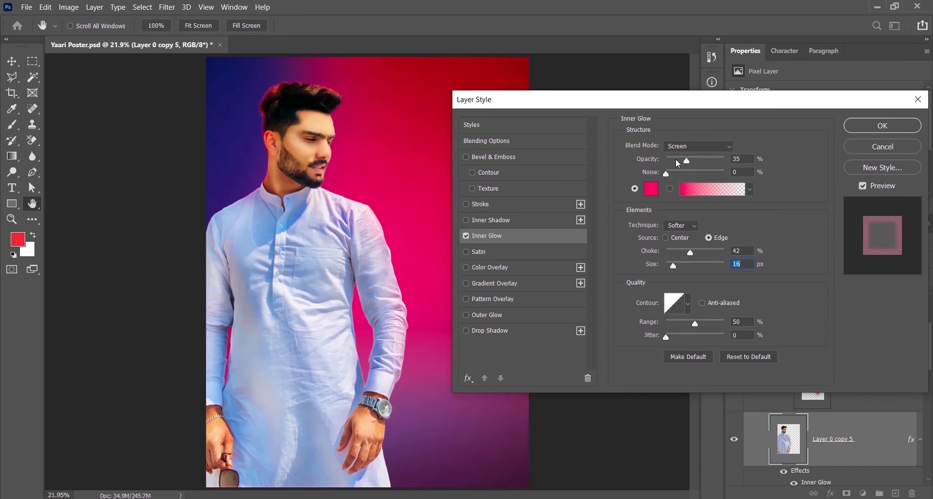
Apply the inner glow in Soft Light mode at 100% opacity, with 0% choke and a size of 92 px.
{"action": "left_click", "coordinate": [696, 145]}
{"action": "left_click", "coordinate": [679, 159]}
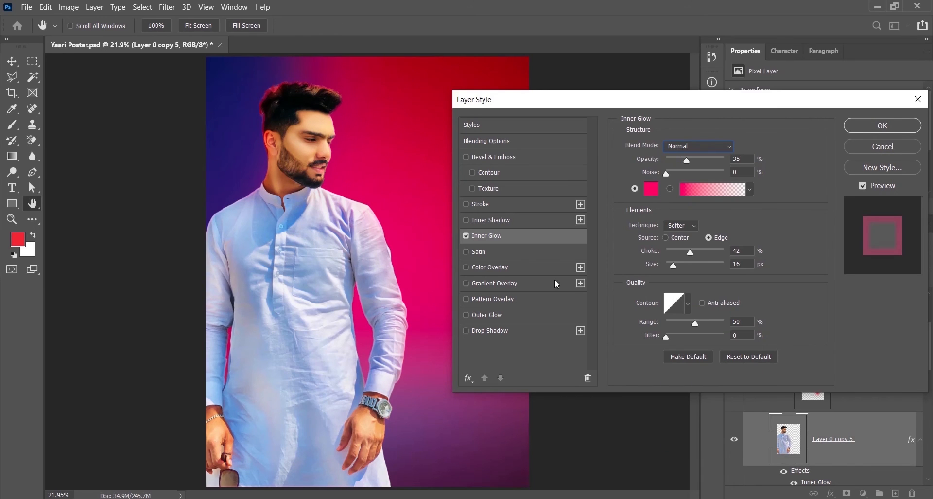
{"action": "left_click", "coordinate": [691, 266]}
{"action": "left_click_drag", "start_coordinate": [690, 250], "coordinate": [667, 253]}
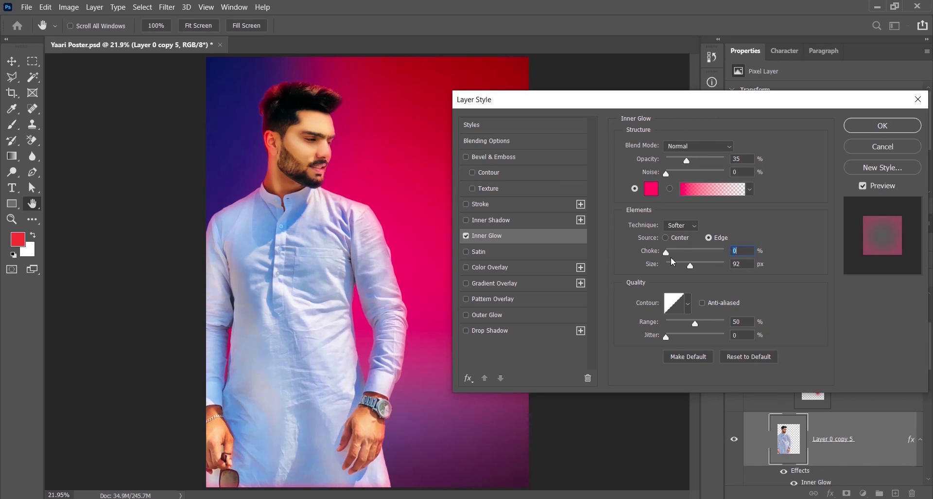
{"action": "left_click", "coordinate": [689, 147]}
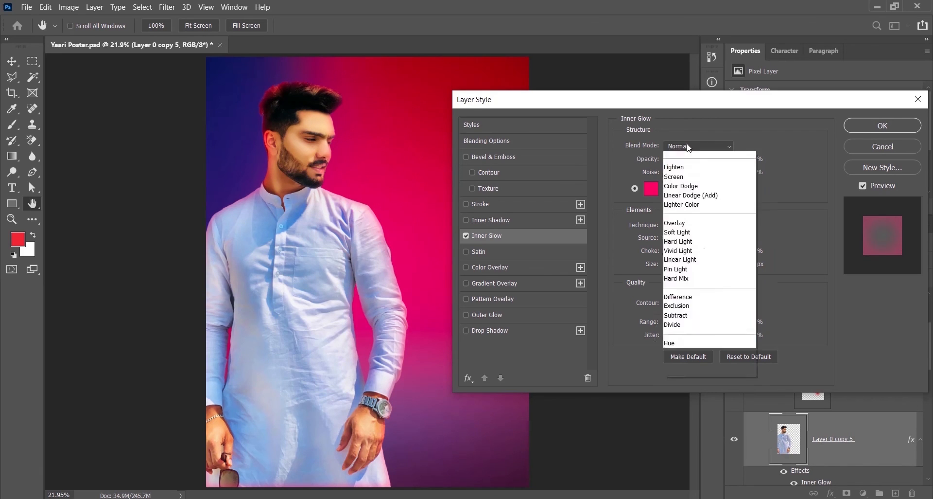
{"action": "left_click", "coordinate": [678, 304]}
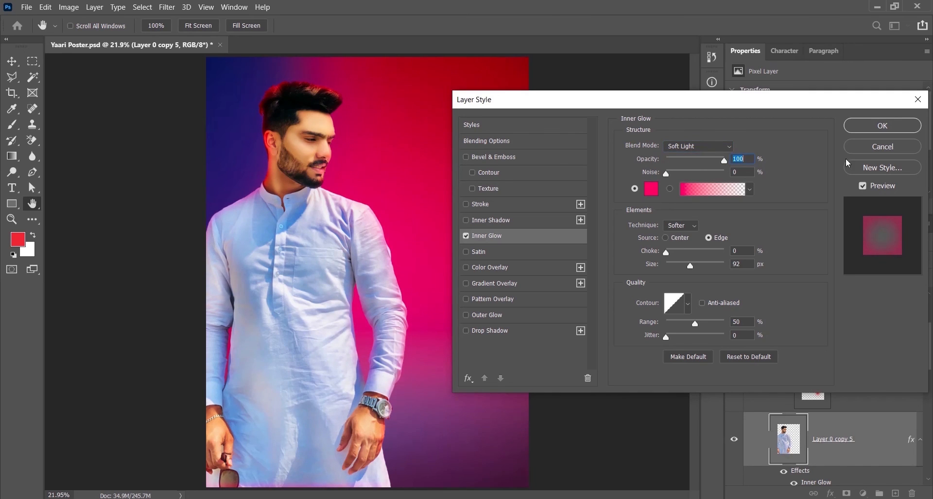
{"action": "left_click", "coordinate": [883, 126]}
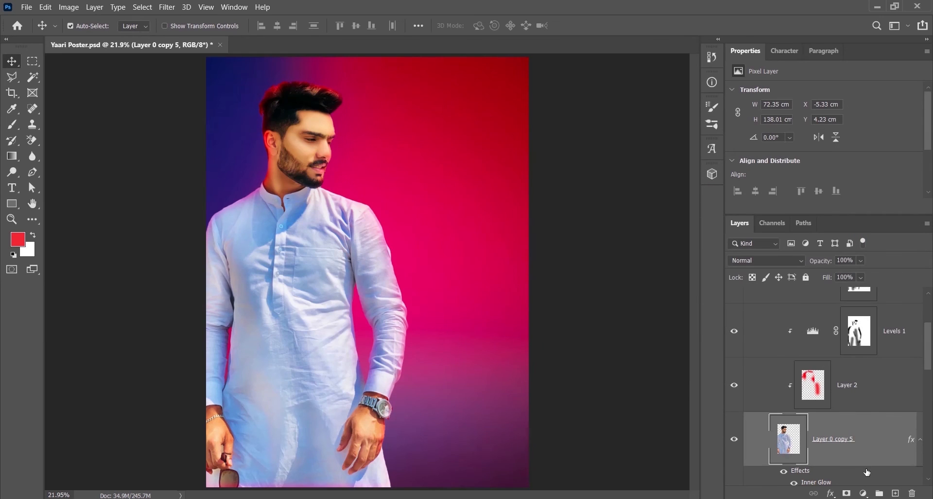
Separate the inner glow of Layer 0 copy 5 into its own layer and add a white mask to that layer.
{"action": "scroll", "coordinate": [860, 433], "scroll_direction": "down", "scroll_amount": 2}
{"action": "right_click", "coordinate": [846, 412]}
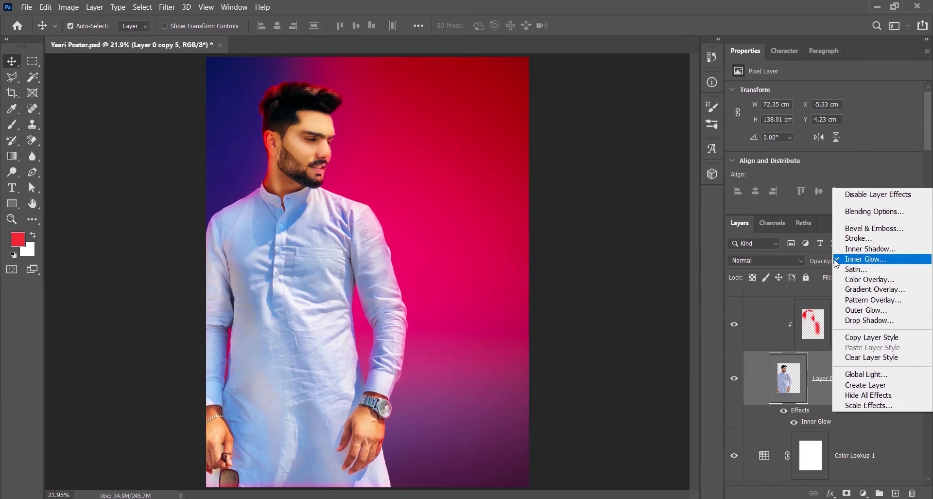
{"action": "left_click", "coordinate": [864, 384]}
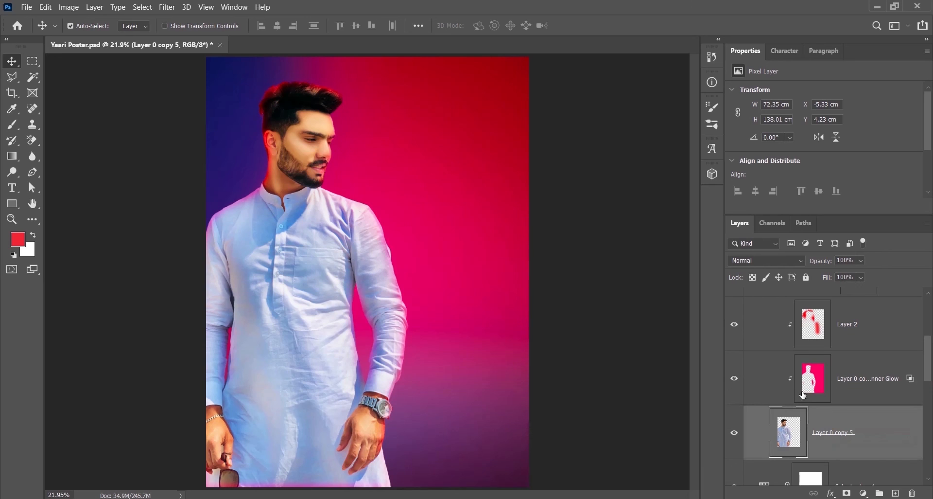
{"action": "left_click", "coordinate": [803, 395]}
{"action": "left_click", "coordinate": [846, 493]}
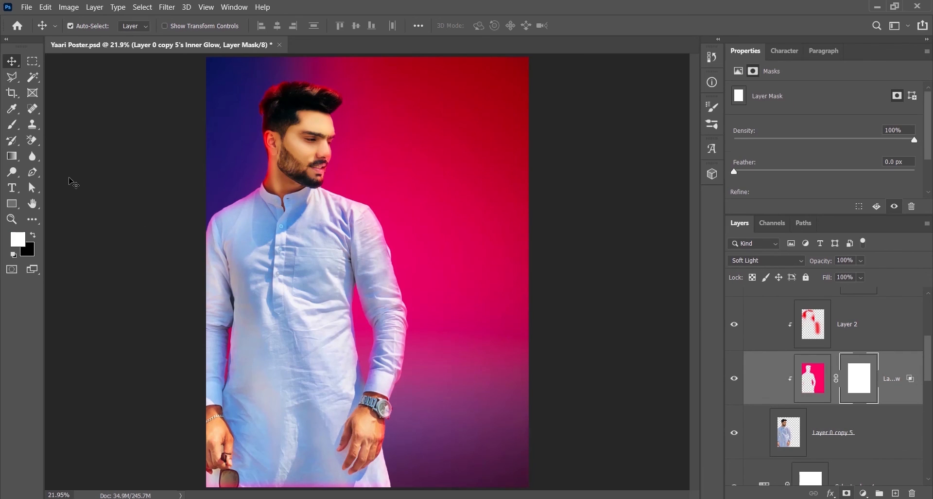
Paint black on the glow layer's mask with an 800 px brush over the man's head and the shoulder facing the blue background.
{"action": "left_click", "coordinate": [18, 126]}
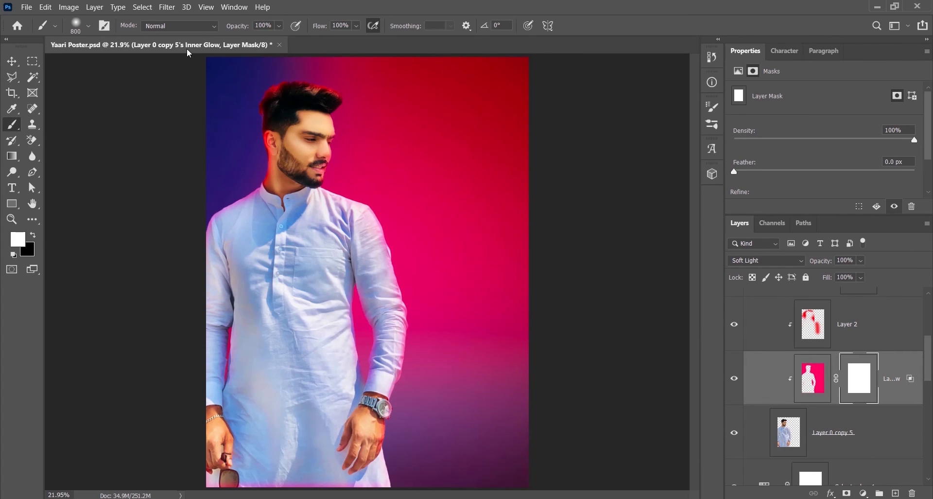
{"action": "left_click", "coordinate": [33, 236]}
{"action": "mouse_move", "coordinate": [302, 75]}
{"action": "left_mouse_down"}
{"action": "mouse_move", "coordinate": [238, 95]}
{"action": "mouse_move", "coordinate": [147, 232]}
{"action": "left_mouse_up"}
{"action": "left_click_drag", "start_coordinate": [249, 161], "coordinate": [141, 261]}
{"action": "mouse_move", "coordinate": [253, 136]}
{"action": "left_mouse_down"}
{"action": "mouse_move", "coordinate": [272, 133]}
{"action": "mouse_move", "coordinate": [297, 166]}
{"action": "mouse_move", "coordinate": [329, 147]}
{"action": "left_mouse_up"}
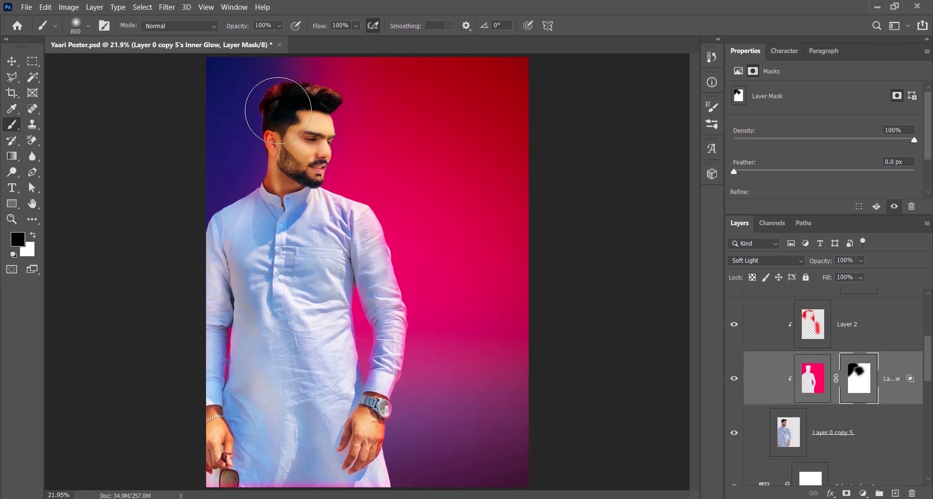
Soften the glow at the man's watch hand and along the kurta's lower edge by masking with black at 51% opacity, and save the poster.
{"action": "key", "text": "5"}
{"action": "key", "text": "1"}
{"action": "mouse_move", "coordinate": [353, 193]}
{"action": "left_mouse_down"}
{"action": "mouse_move", "coordinate": [388, 238]}
{"action": "mouse_move", "coordinate": [404, 171]}
{"action": "mouse_move", "coordinate": [455, 284]}
{"action": "mouse_move", "coordinate": [422, 415]}
{"action": "left_mouse_up"}
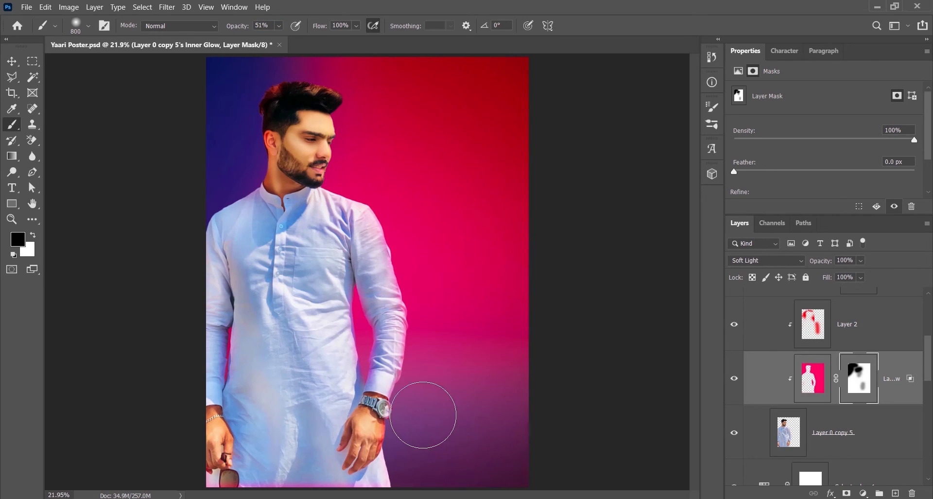
{"action": "left_click_drag", "start_coordinate": [190, 463], "coordinate": [452, 496]}
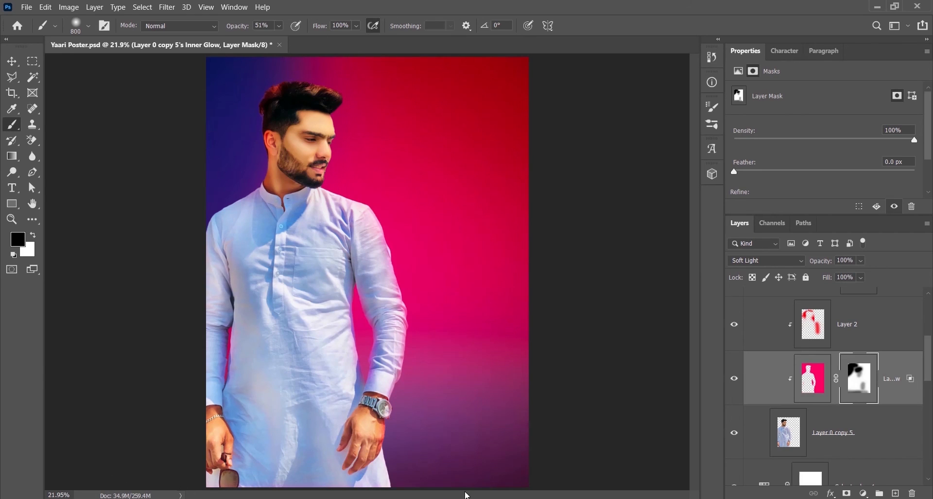
{"action": "key", "text": "v"}
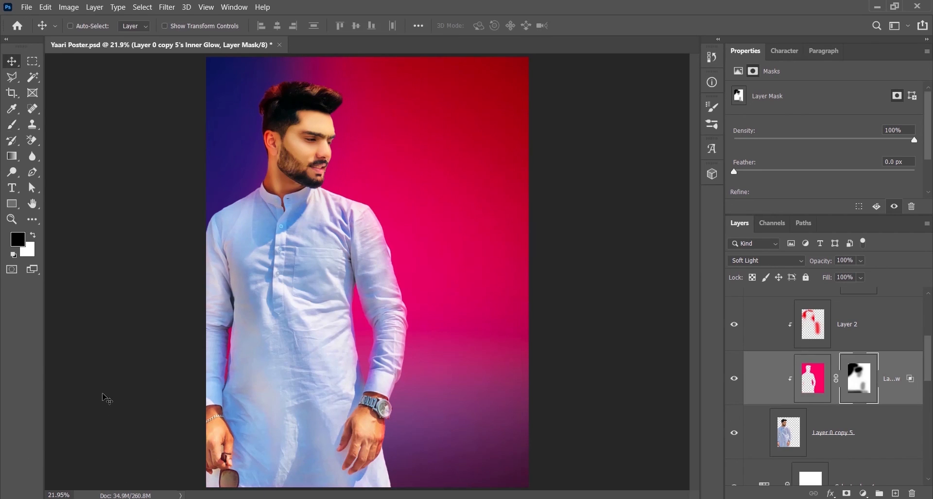
{"action": "key", "text": "ctrl+s"}
Collapse the Photo group, move Gradient Fill 2 above Color Lookup 1, and place a duplicate of it above the Photo group.
{"action": "scroll", "coordinate": [822, 369], "scroll_direction": "up", "scroll_amount": 4}
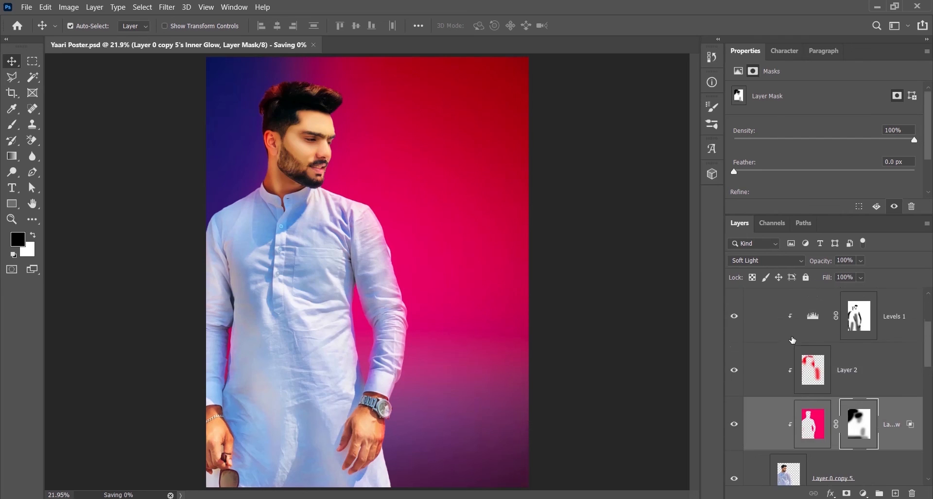
{"action": "left_click", "coordinate": [749, 295]}
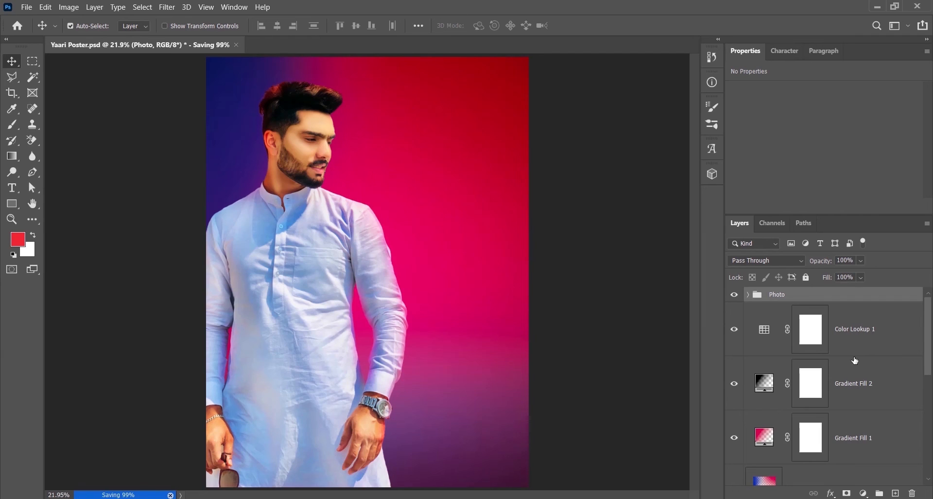
{"action": "left_click", "coordinate": [853, 391]}
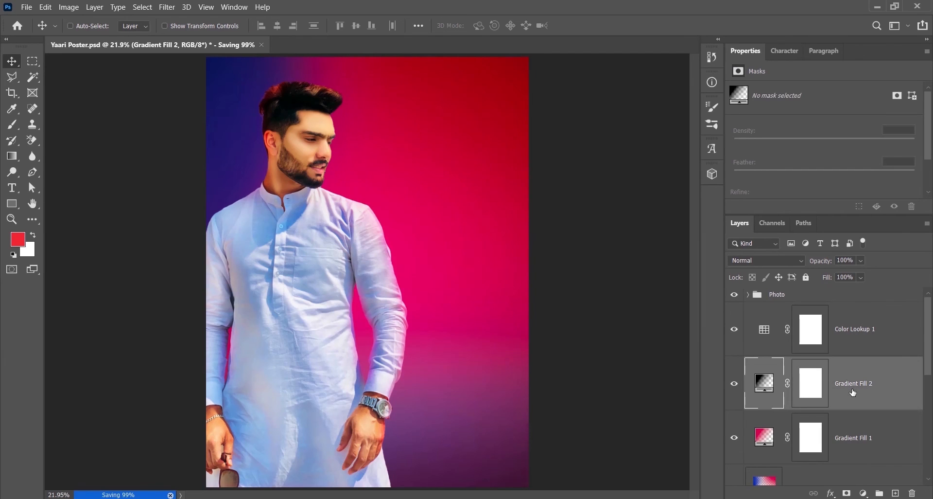
{"action": "key", "text": "ctrl+bracketright"}
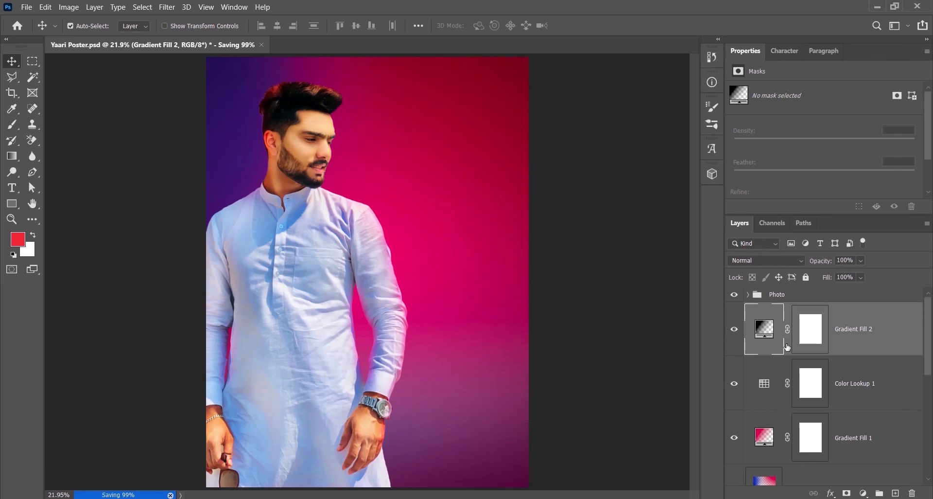
{"action": "key", "text": "ctrl+j"}
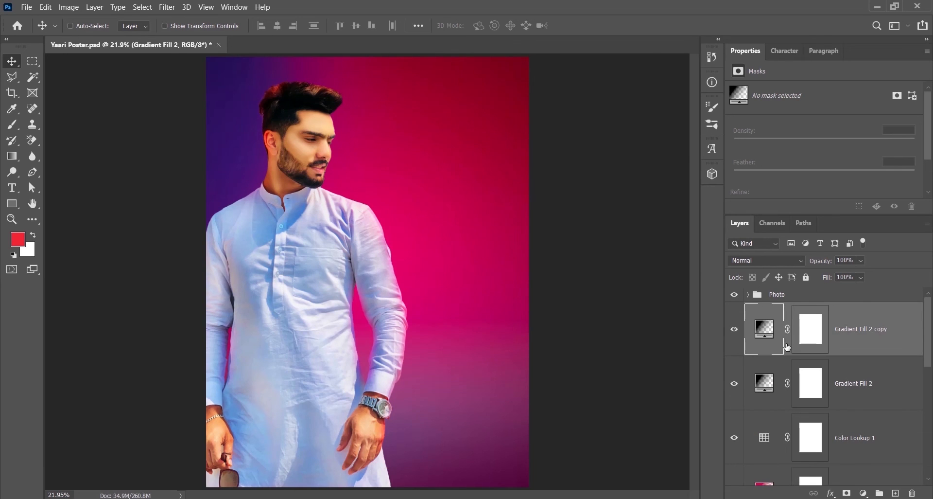
{"action": "key", "text": "ctrl+bracketright"}
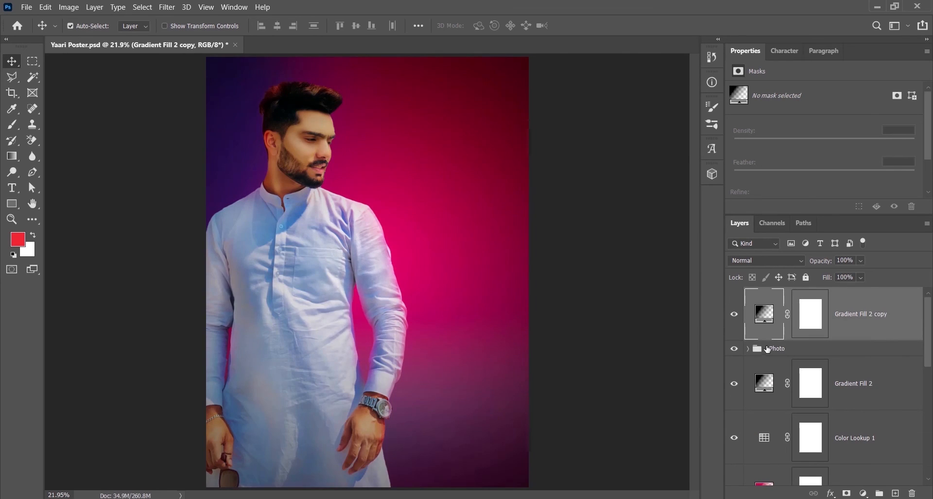
Shift the centre of Gradient Fill 2 copy's radial gradient up toward the man's face and set its scale to 232%.
{"action": "double_click", "coordinate": [772, 329]}
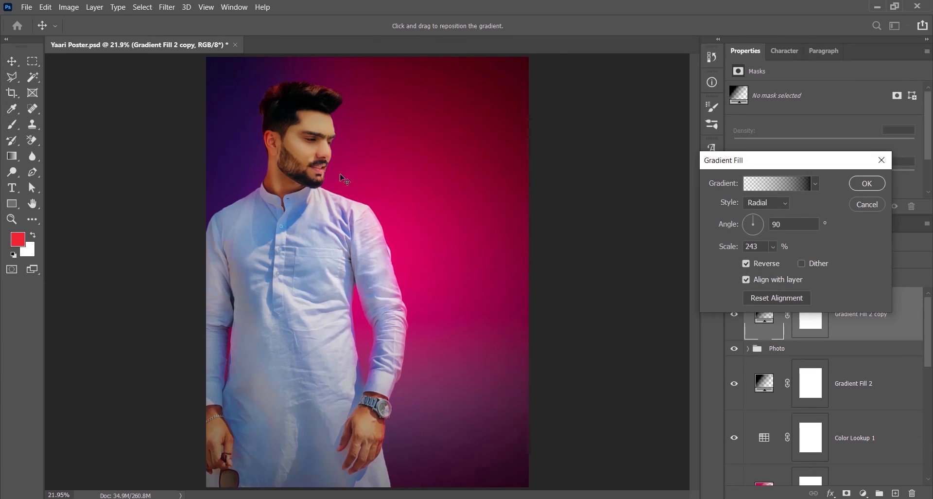
{"action": "left_click_drag", "start_coordinate": [329, 135], "coordinate": [311, 103]}
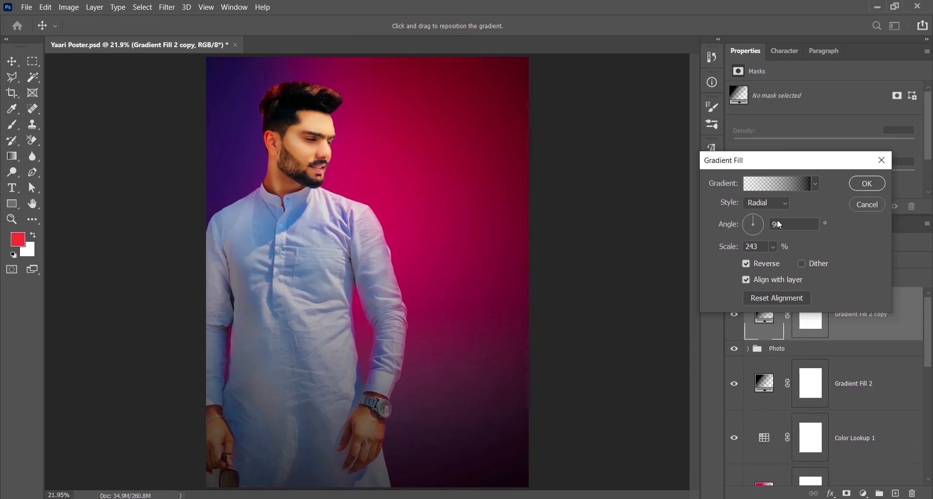
{"action": "left_click", "coordinate": [773, 246]}
{"action": "left_click_drag", "start_coordinate": [776, 260], "coordinate": [776, 259]}
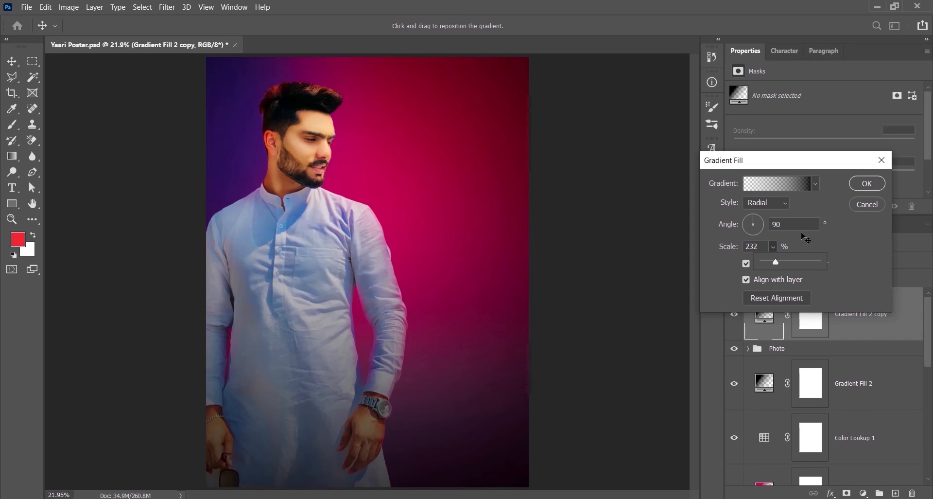
{"action": "left_click", "coordinate": [865, 184]}
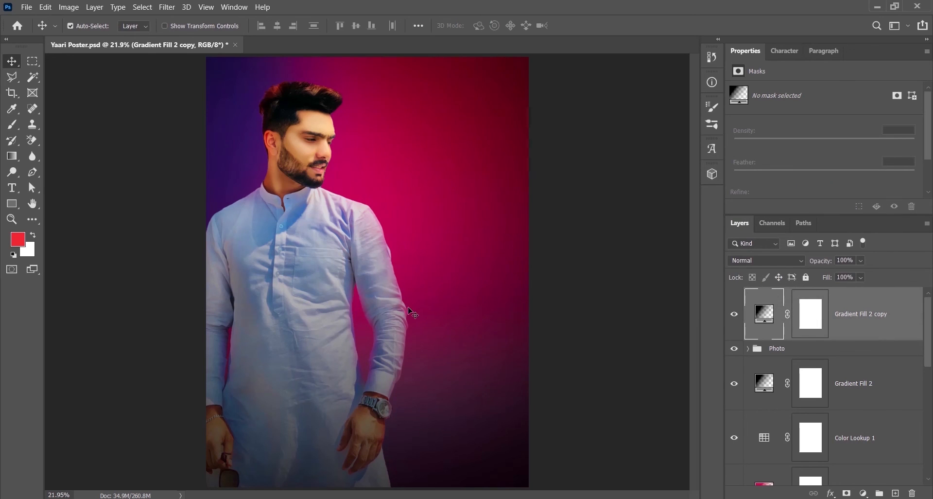
Fit the whole poster in view and save the file.
{"action": "key", "text": "z"}
{"action": "left_click_drag", "start_coordinate": [275, 347], "coordinate": [475, 441]}
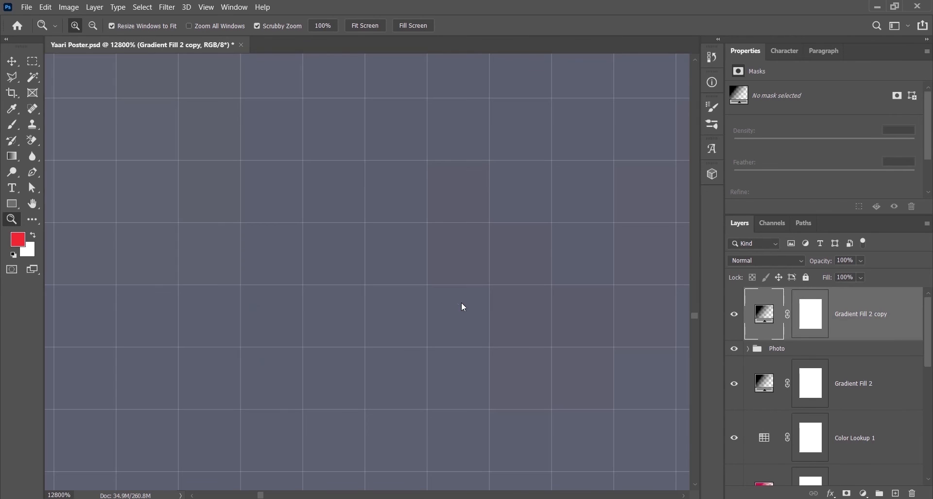
{"action": "key", "text": "v"}
{"action": "key", "text": "ctrl+0"}
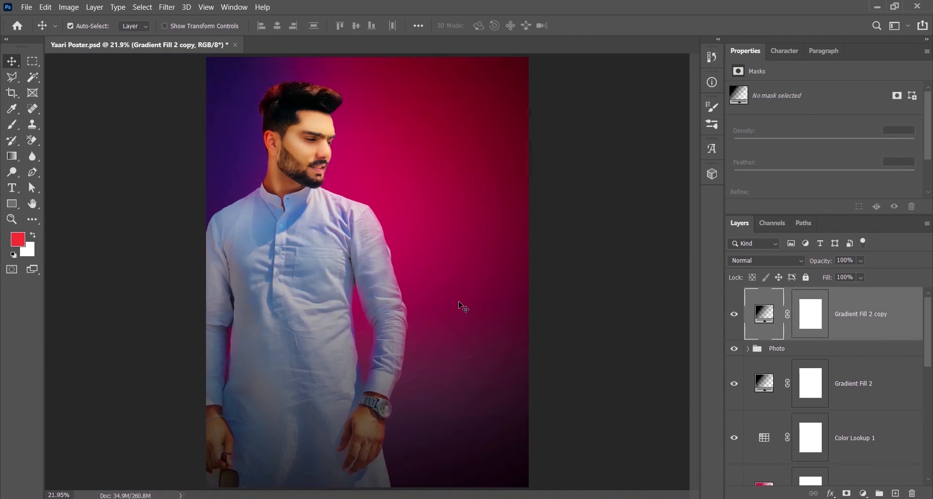
{"action": "key", "text": "ctrl+s"}
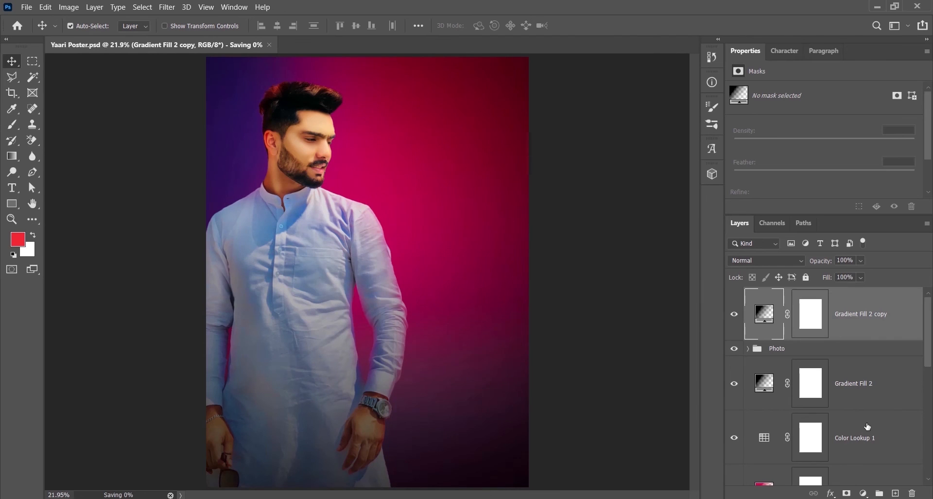
{"action": "scroll", "coordinate": [858, 426], "scroll_direction": "down", "scroll_amount": 2}
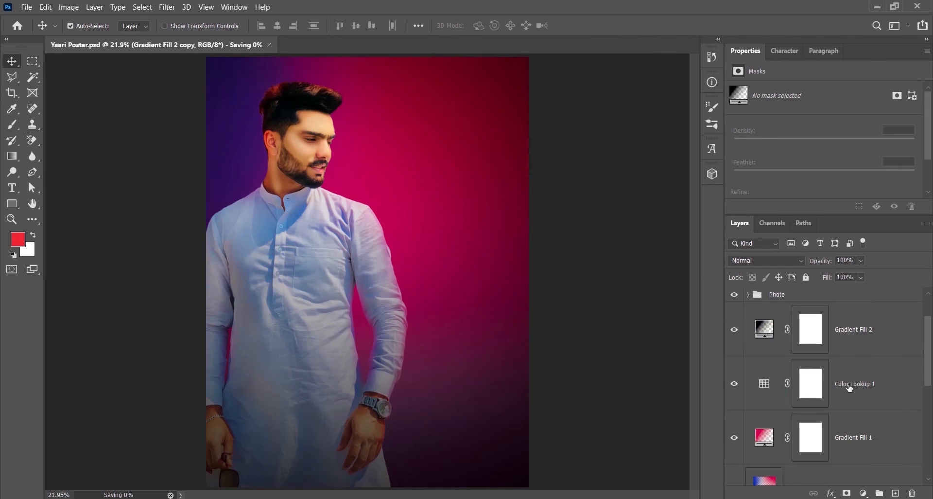
{"action": "scroll", "coordinate": [861, 440], "scroll_direction": "down", "scroll_amount": 1}
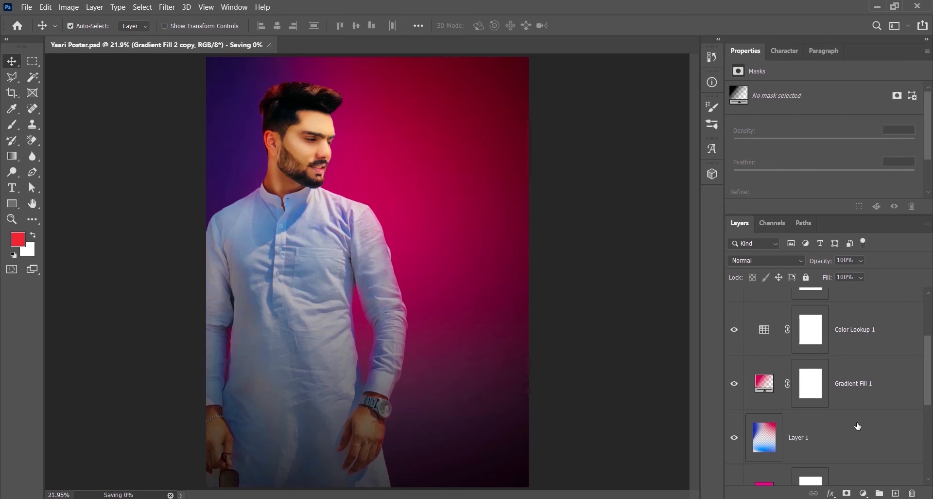
Add a new empty layer above Layer 1 and set the foreground colour to a light pink.
{"action": "left_click", "coordinate": [858, 426]}
{"action": "left_click", "coordinate": [895, 493]}
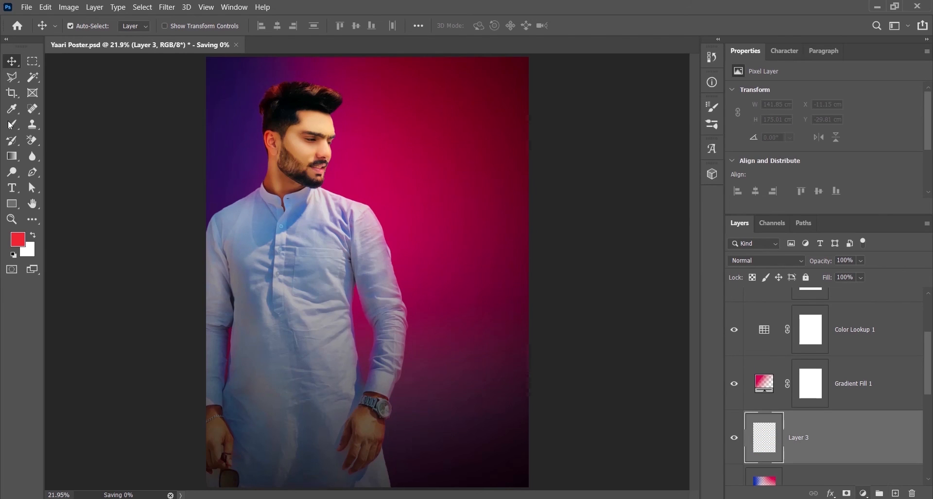
{"action": "left_click", "coordinate": [11, 126]}
{"action": "left_click", "coordinate": [17, 239]}
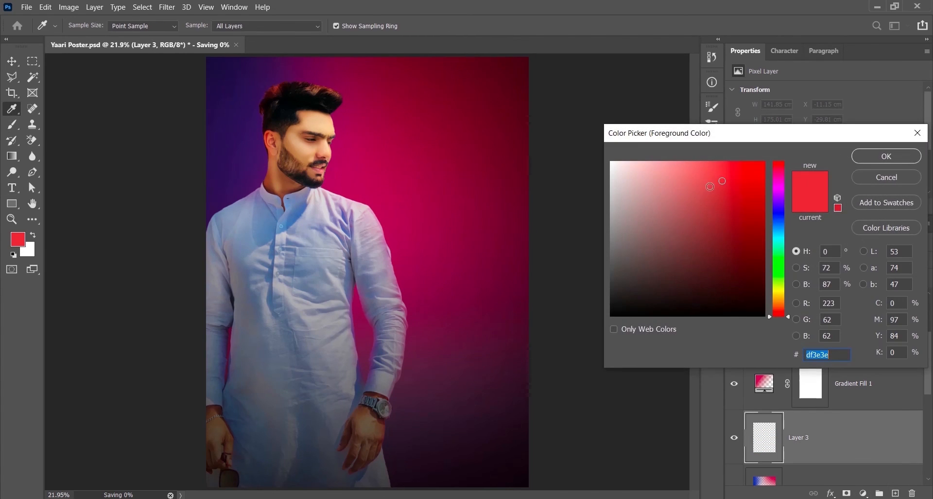
{"action": "left_click_drag", "start_coordinate": [704, 174], "coordinate": [650, 141]}
{"action": "key", "text": "Return"}
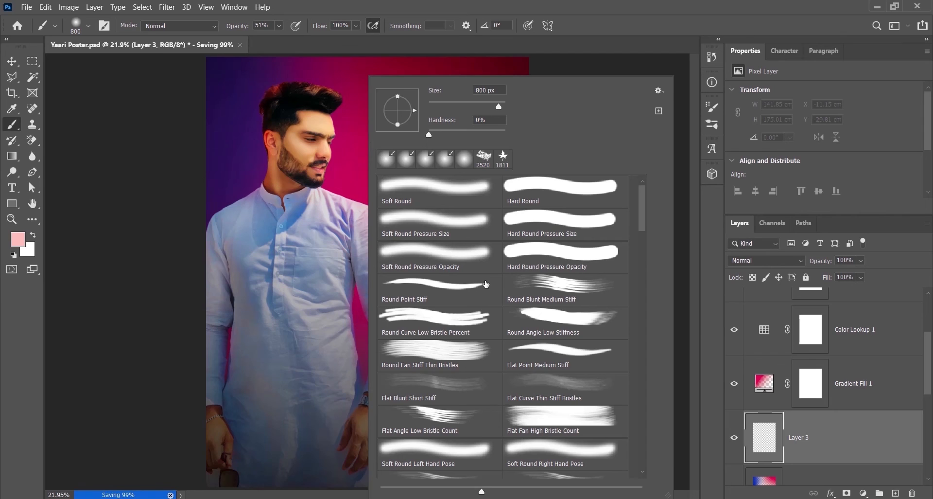
Choose the Watercolor Spatter Fine Drops brush and set its size to 253 px.
{"action": "scroll", "coordinate": [486, 284], "scroll_direction": "down", "scroll_amount": 1}
{"action": "scroll", "coordinate": [486, 301], "scroll_direction": "down", "scroll_amount": 4}
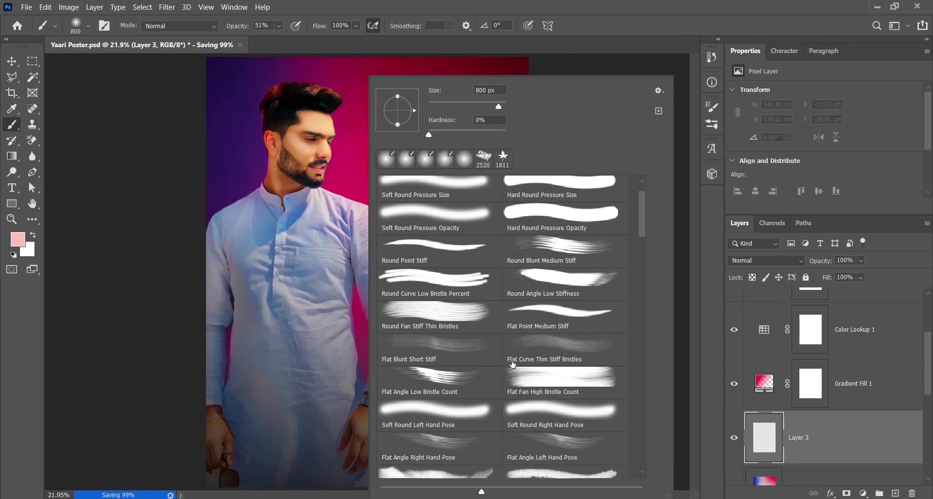
{"action": "scroll", "coordinate": [641, 260], "scroll_direction": "down", "scroll_amount": 8}
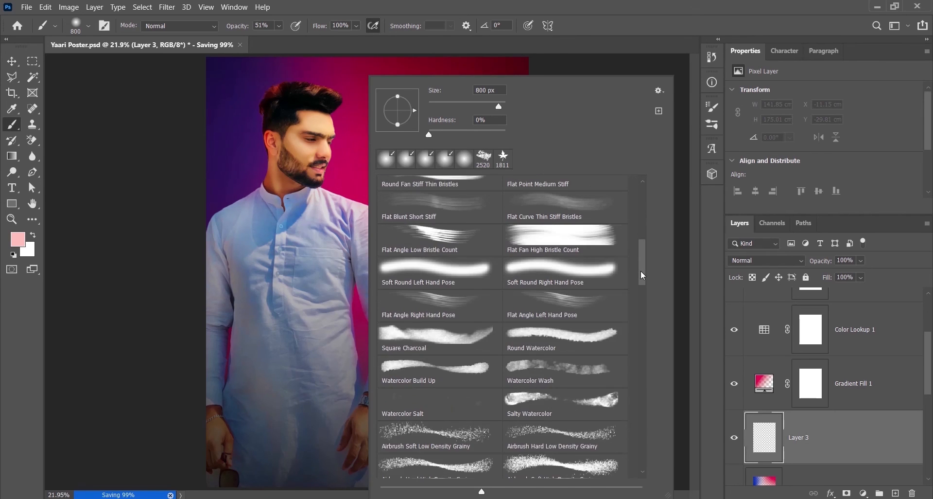
{"action": "left_click", "coordinate": [413, 326]}
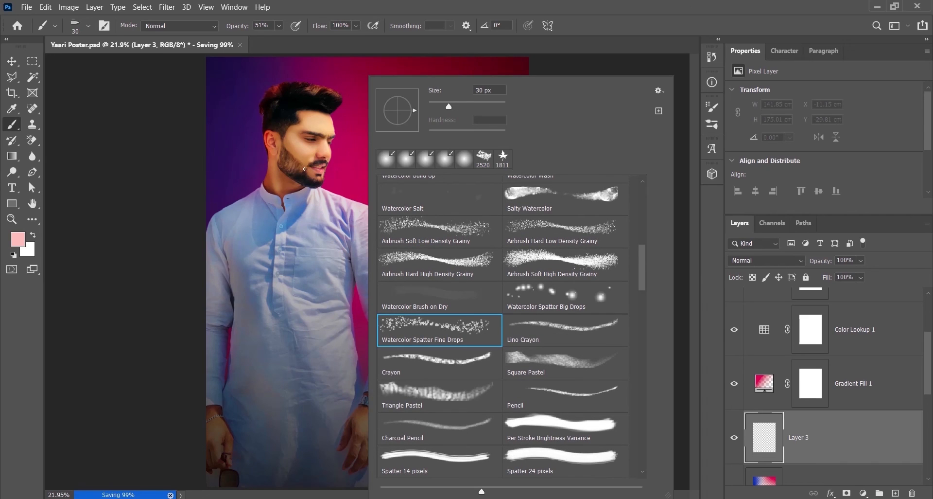
{"action": "left_click", "coordinate": [504, 103]}
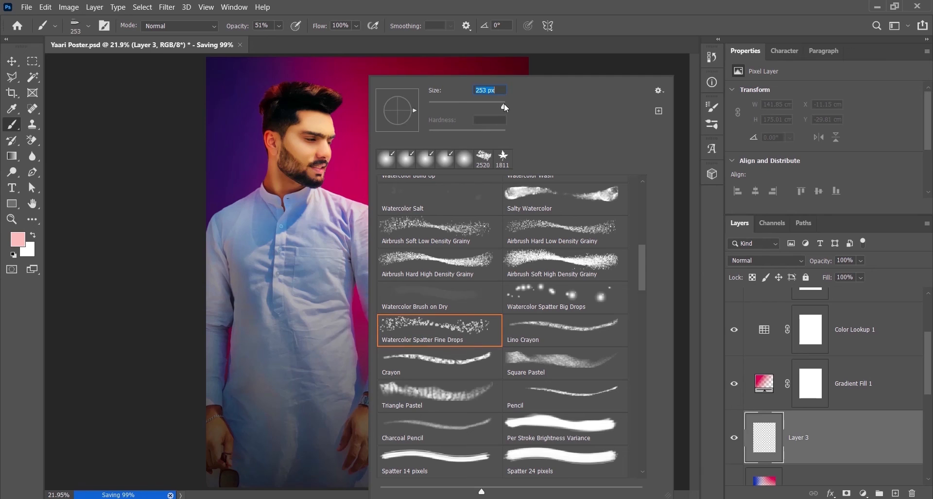
{"action": "left_click", "coordinate": [501, 5]}
Try a spatter stroke on the background beside the man and raise the brush opacity to 100%.
{"action": "left_click", "coordinate": [426, 184]}
{"action": "left_click_drag", "start_coordinate": [467, 350], "coordinate": [467, 350]}
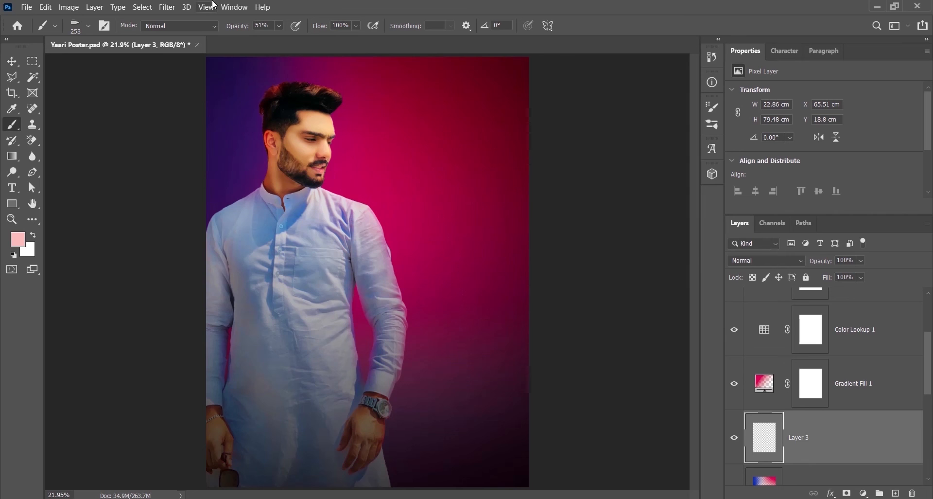
{"action": "left_click_drag", "start_coordinate": [233, 26], "coordinate": [331, 27]}
Try another spatter stroke down the background beside the man, undo the strokes and delete Layer 3.
{"action": "mouse_move", "coordinate": [416, 113]}
{"action": "left_mouse_down"}
{"action": "mouse_move", "coordinate": [453, 334]}
{"action": "mouse_move", "coordinate": [439, 368]}
{"action": "left_mouse_up"}
{"action": "key", "text": "ctrl+z"}
{"action": "key", "text": "ctrl+z"}
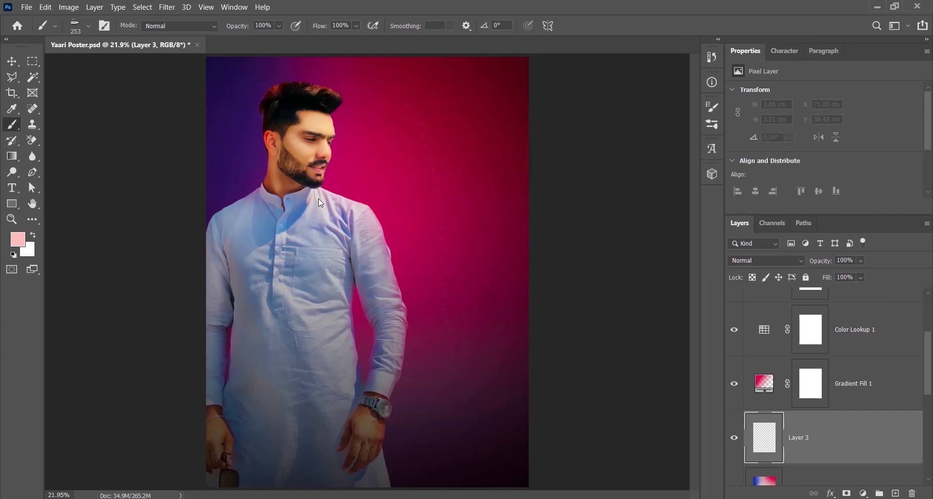
{"action": "left_click", "coordinate": [912, 493]}
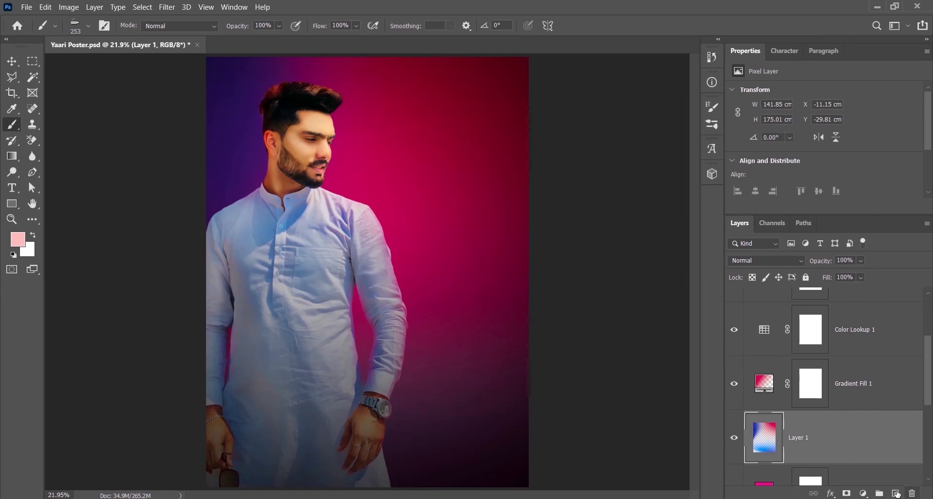
Add a fresh empty layer above Layer 1 and set the foreground colour to white, ffffff.
{"action": "left_click", "coordinate": [896, 493]}
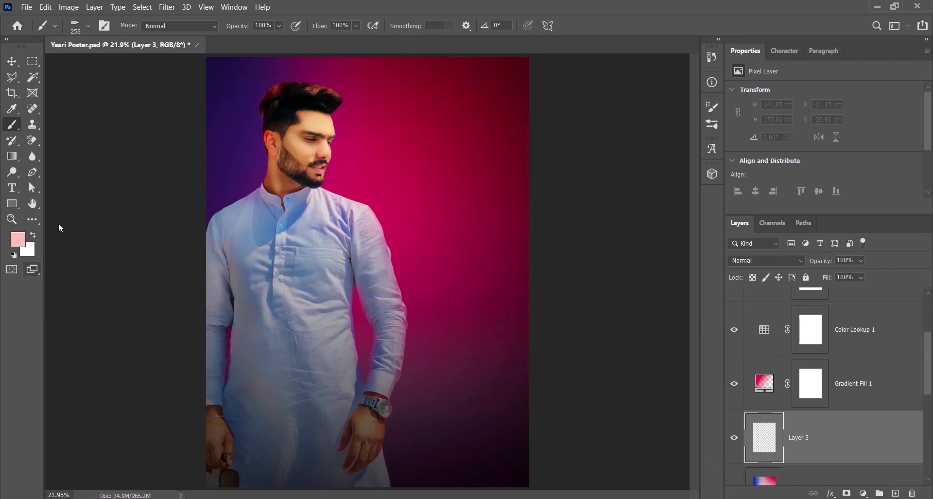
{"action": "left_click", "coordinate": [18, 240]}
{"action": "left_click_drag", "start_coordinate": [628, 170], "coordinate": [562, 153]}
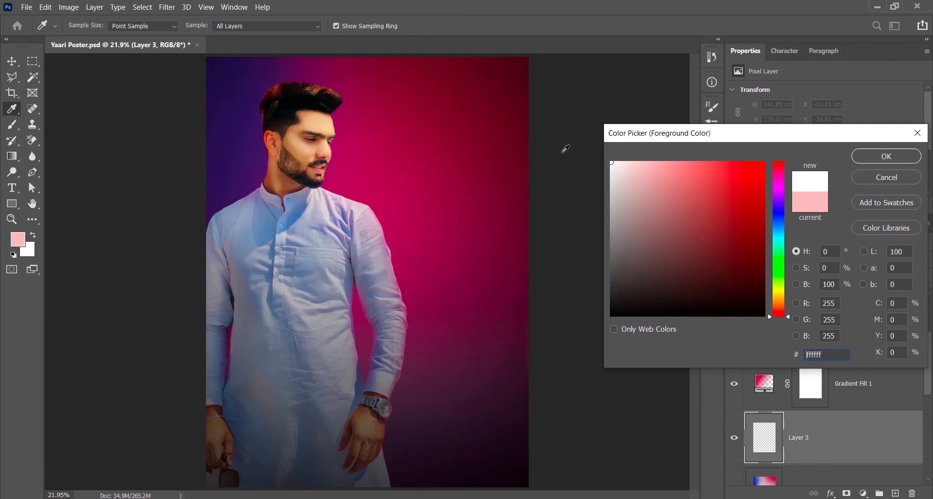
{"action": "key", "text": "Return"}
Choose the Watercolor Spatter Big Drops brush and set its size to 300 px.
{"action": "key", "text": "b"}
{"action": "right_click", "coordinate": [400, 137]}
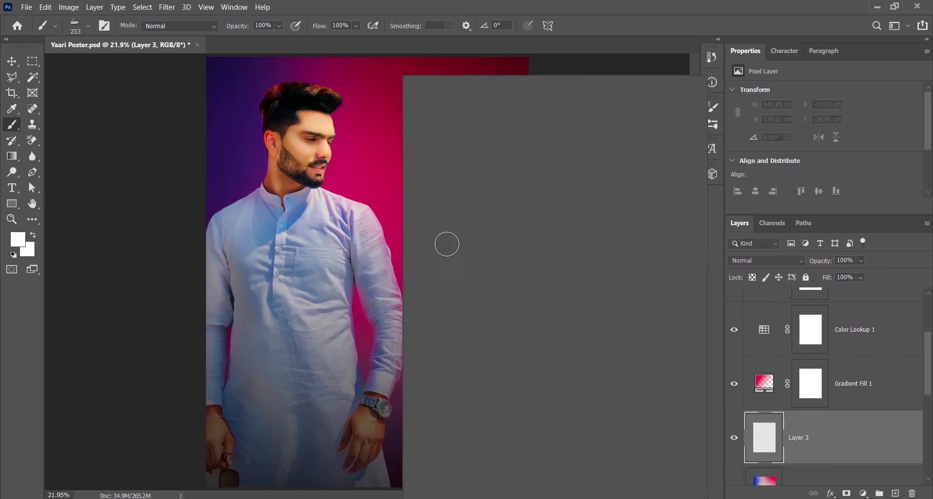
{"action": "left_click", "coordinate": [607, 296]}
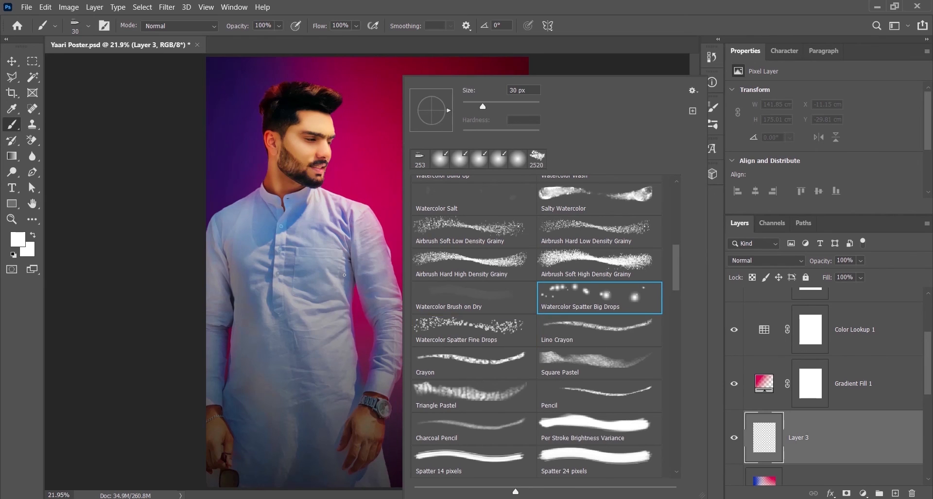
{"action": "left_click_drag", "start_coordinate": [535, 106], "coordinate": [542, 105]}
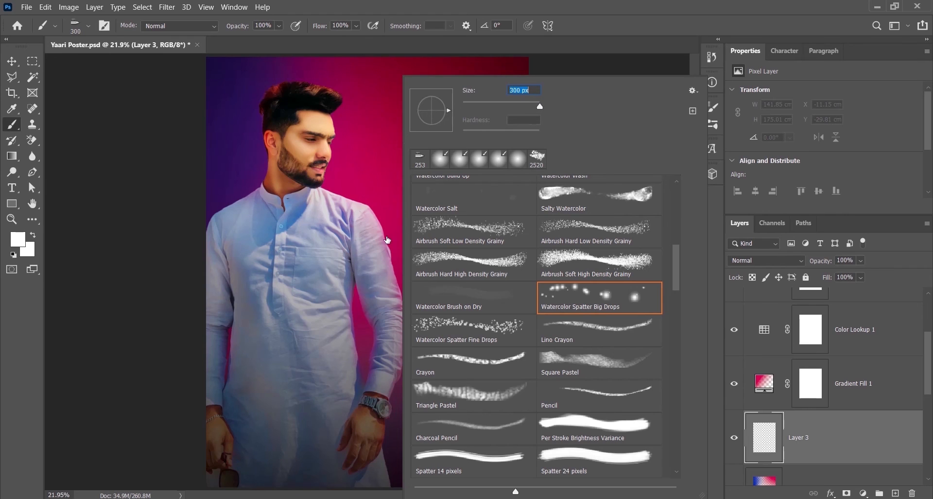
{"action": "left_click", "coordinate": [604, 3]}
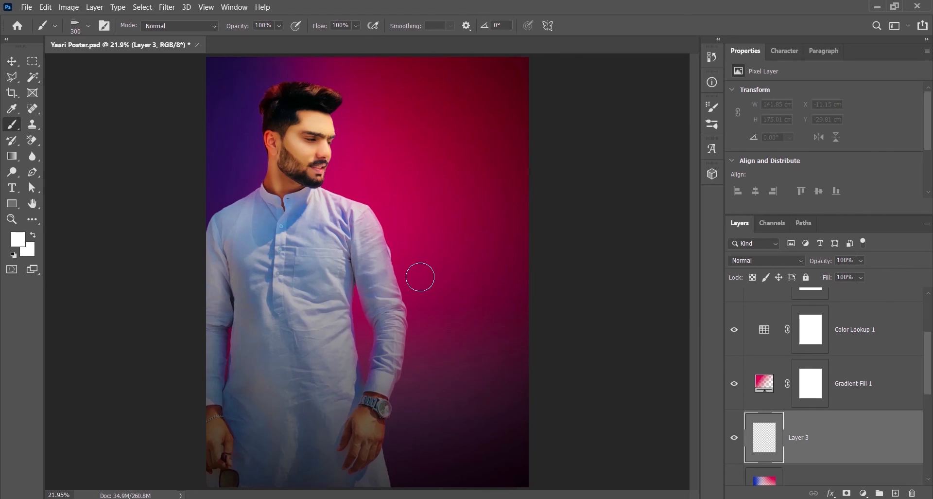
Try a stroke of white drops from beside the man's face down past his elbow, and undo it.
{"action": "left_click_drag", "start_coordinate": [404, 142], "coordinate": [454, 359]}
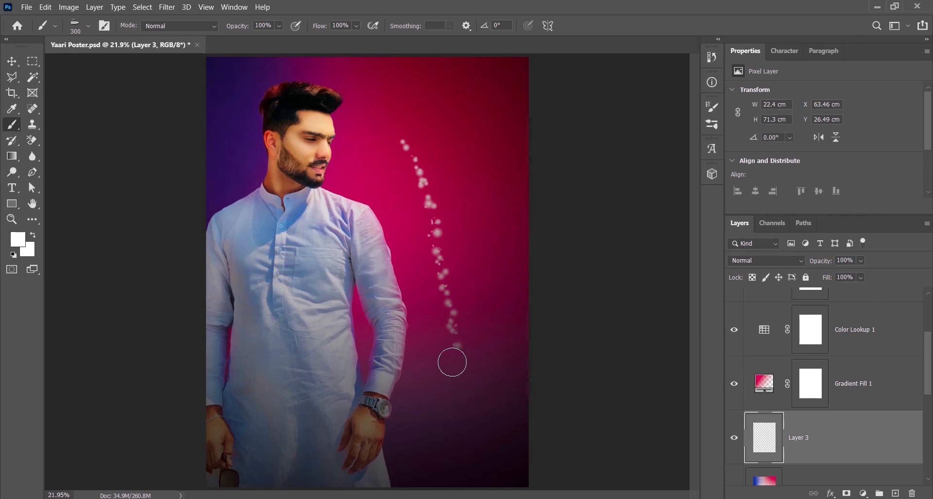
{"action": "key", "text": "ctrl+z"}
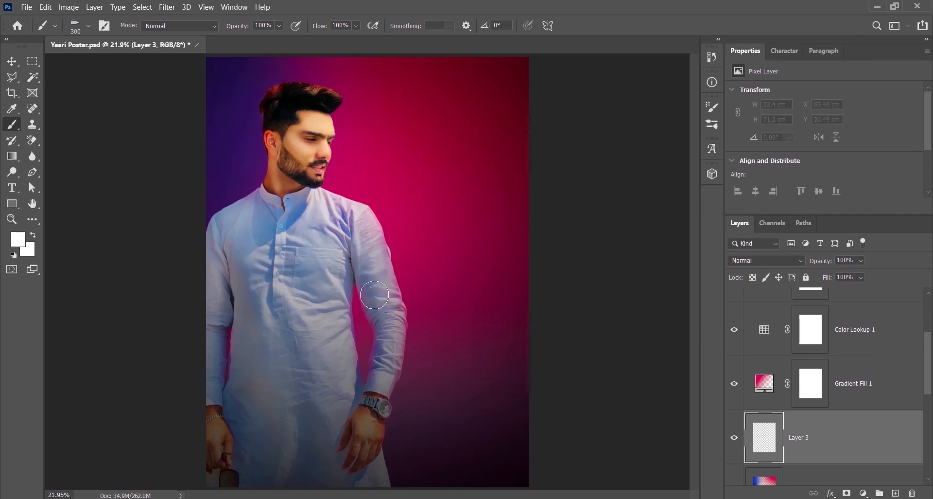
{"action": "left_click", "coordinate": [400, 208]}
Resize the poster image to 11.25 by 15 inches at a resolution of 200 pixels/inch.
{"action": "key", "text": "ctrl+alt+i"}
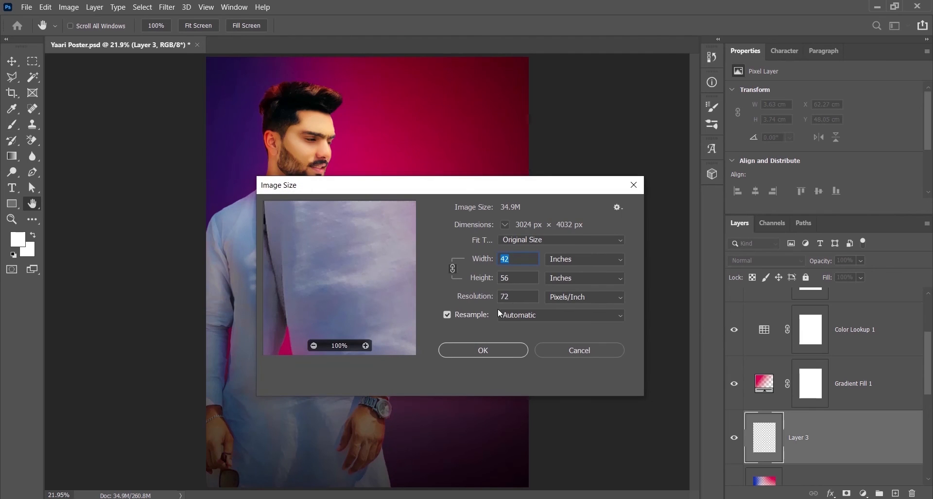
{"action": "left_click_drag", "start_coordinate": [523, 259], "coordinate": [471, 270]}
{"action": "type", "text": "1"}
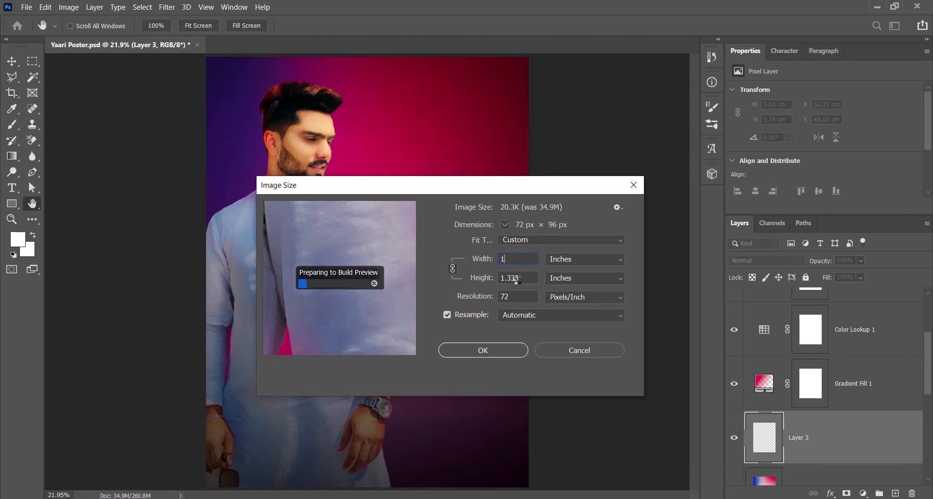
{"action": "left_click", "coordinate": [512, 349]}
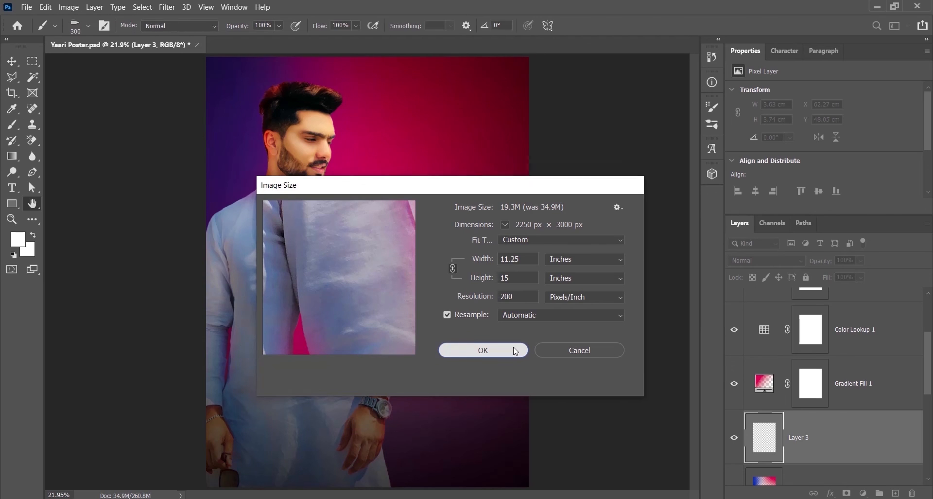
{"action": "left_click", "coordinate": [513, 351]}
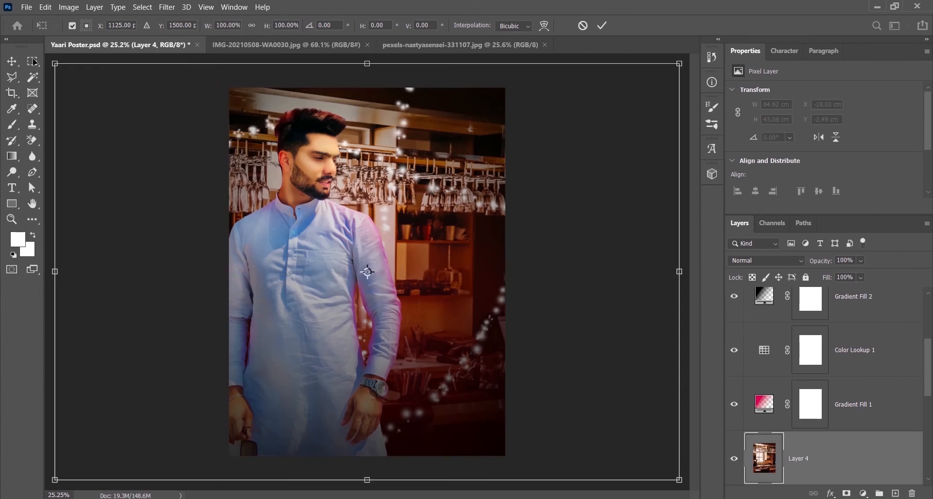
Scale the bar photo on Layer 4 to 90.74%, shift it right behind the man, and fit the poster in view.
{"action": "left_click_drag", "start_coordinate": [428, 195], "coordinate": [542, 213]}
{"action": "key", "text": "Return"}
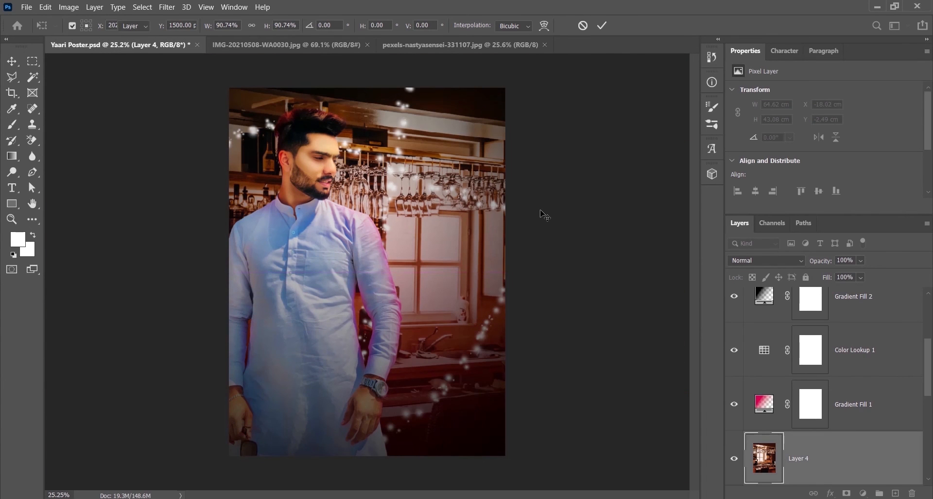
{"action": "key", "text": "ctrl+0"}
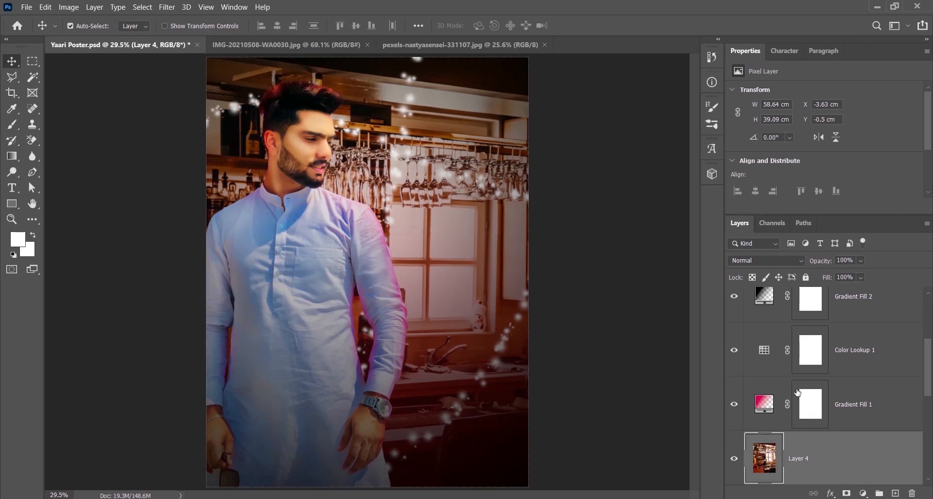
Move Layer 4 down the layer stack to sit between Layer 1 and Color Fill 1.
{"action": "scroll", "coordinate": [798, 391], "scroll_direction": "down", "scroll_amount": 4}
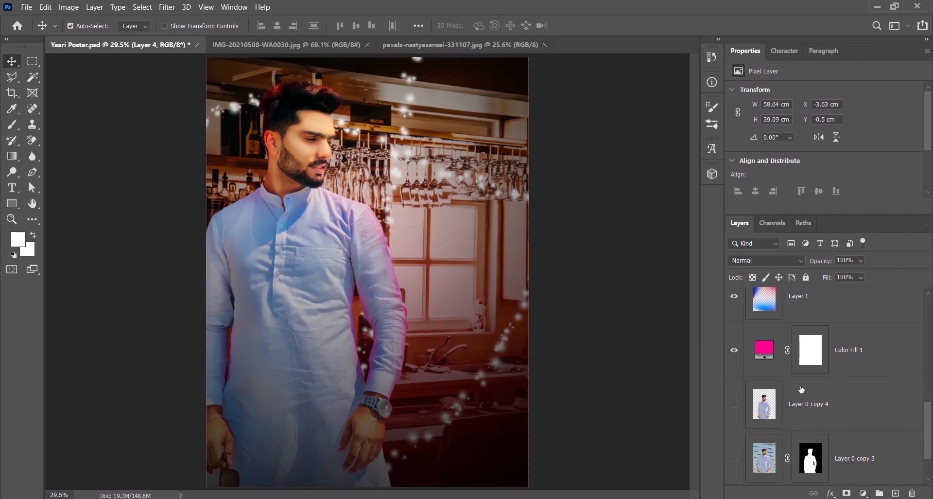
{"action": "scroll", "coordinate": [801, 389], "scroll_direction": "up", "scroll_amount": 2}
{"action": "key", "text": "ctrl+bracketleft"}
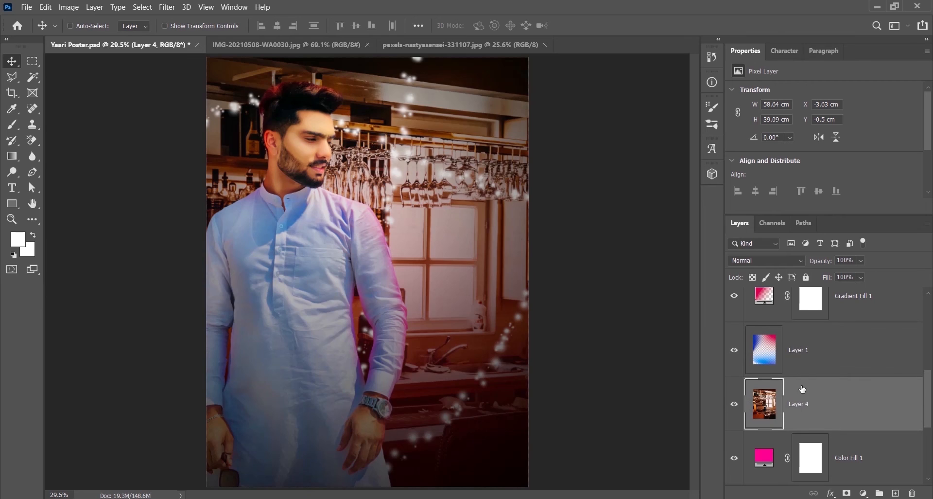
{"action": "key", "text": "ctrl+bracketleft"}
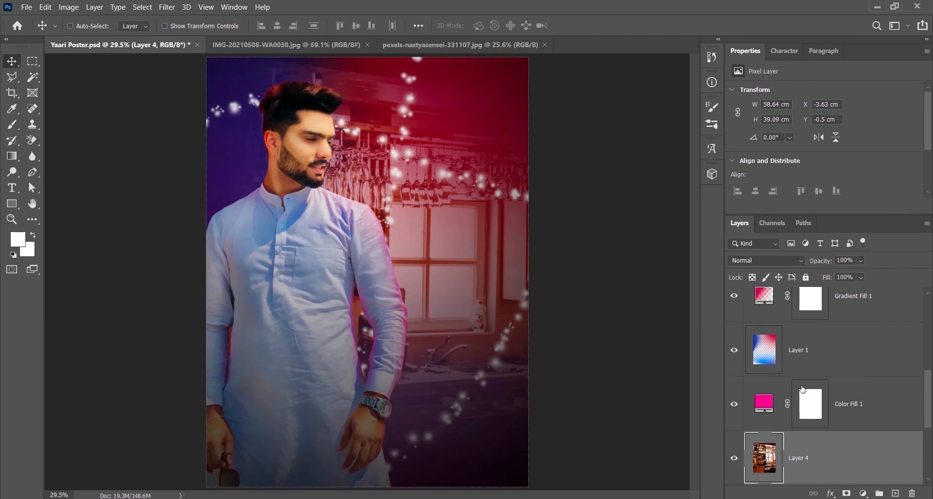
{"action": "key", "text": "ctrl+bracketleft"}
{"action": "key", "text": "ctrl+bracketright"}
{"action": "key", "text": "ctrl+bracketright"}
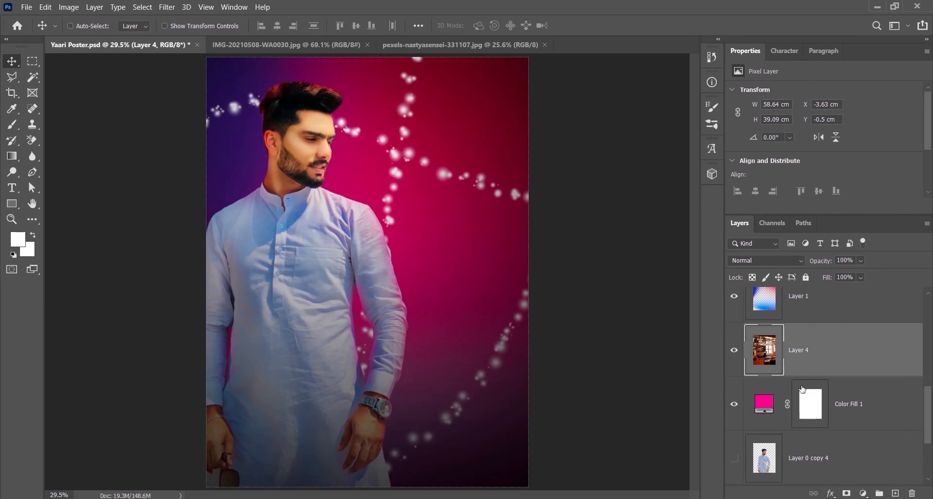
Set Layer 4 to the Luminosity blend mode at 73% opacity and raise it one position in the stack.
{"action": "left_click", "coordinate": [779, 261]}
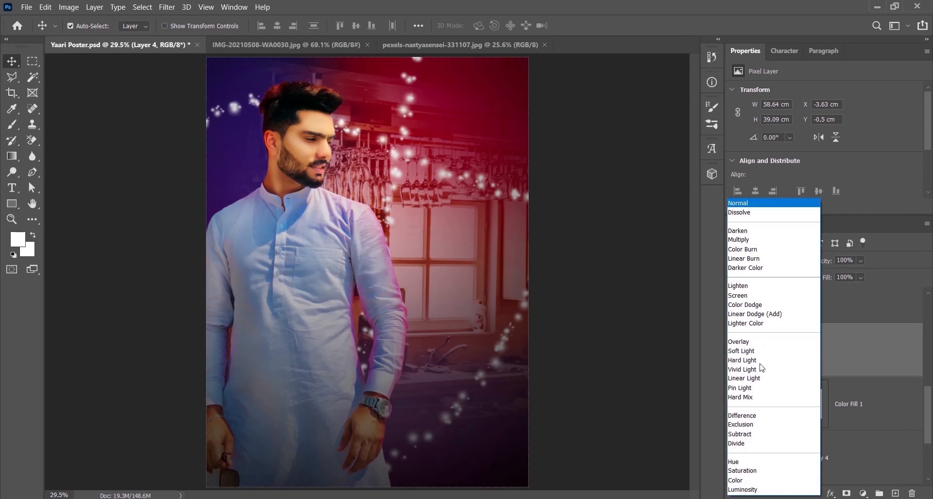
{"action": "left_click", "coordinate": [747, 490]}
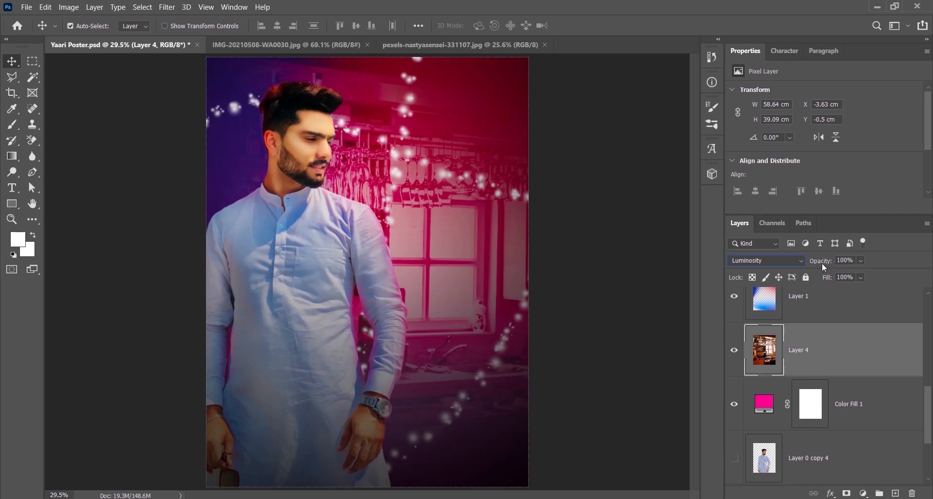
{"action": "left_click_drag", "start_coordinate": [811, 263], "coordinate": [801, 272]}
{"action": "left_click", "coordinate": [826, 349]}
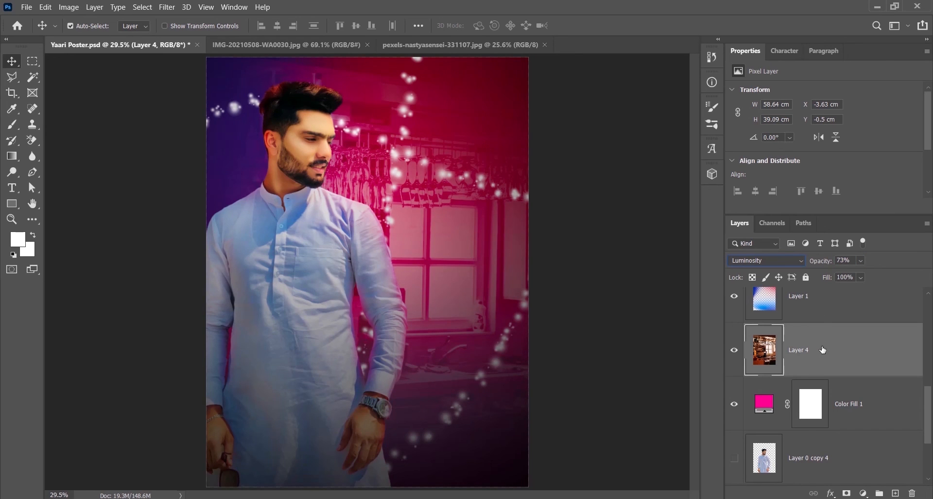
{"action": "key", "text": "ctrl+bracketright"}
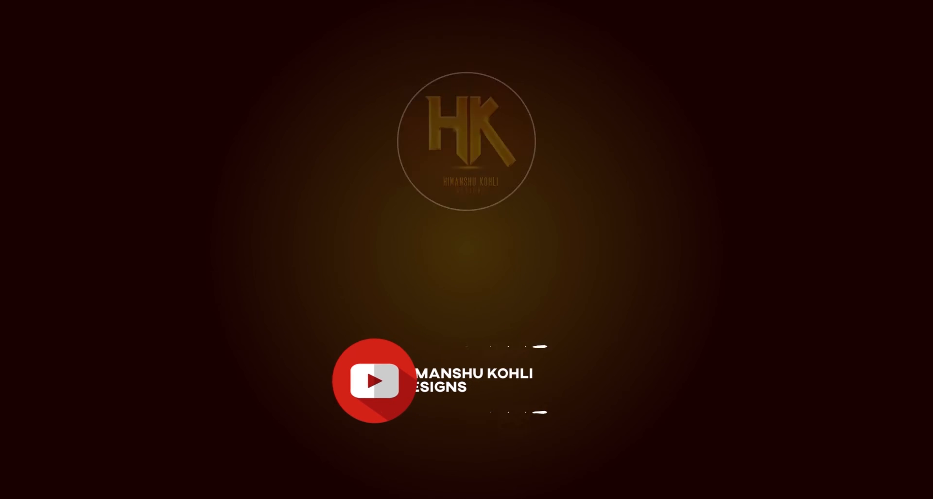